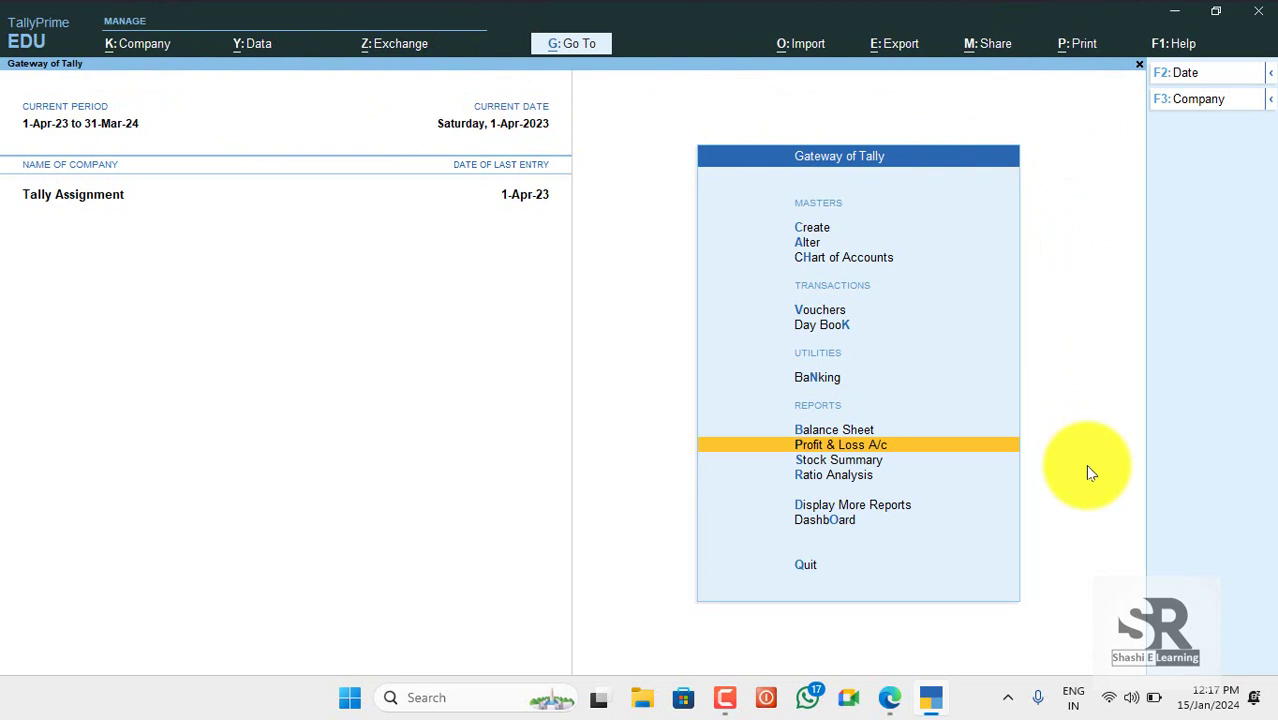
Open the Outstandings reports among the Statements of Accounts in Display More Reports.
{"action": "key", "text": "Down"}
{"action": "key", "text": "Down"}
{"action": "key", "text": "Down"}
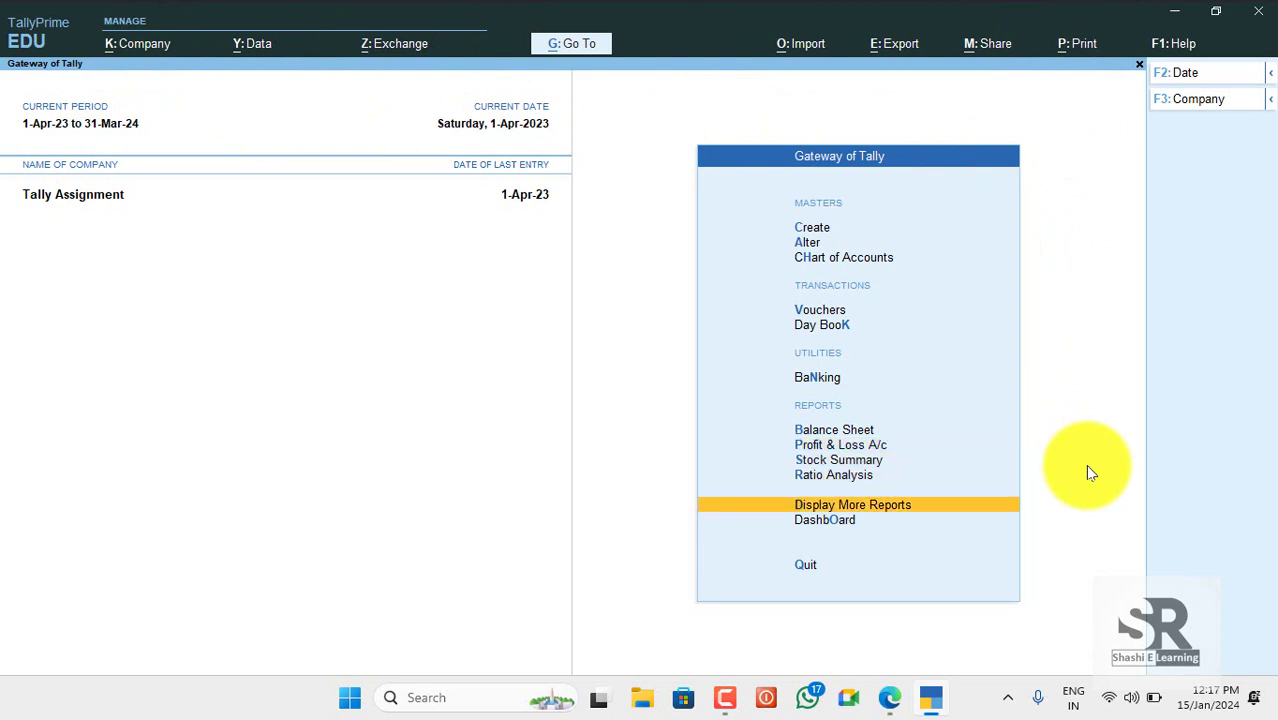
{"action": "key", "text": "Return"}
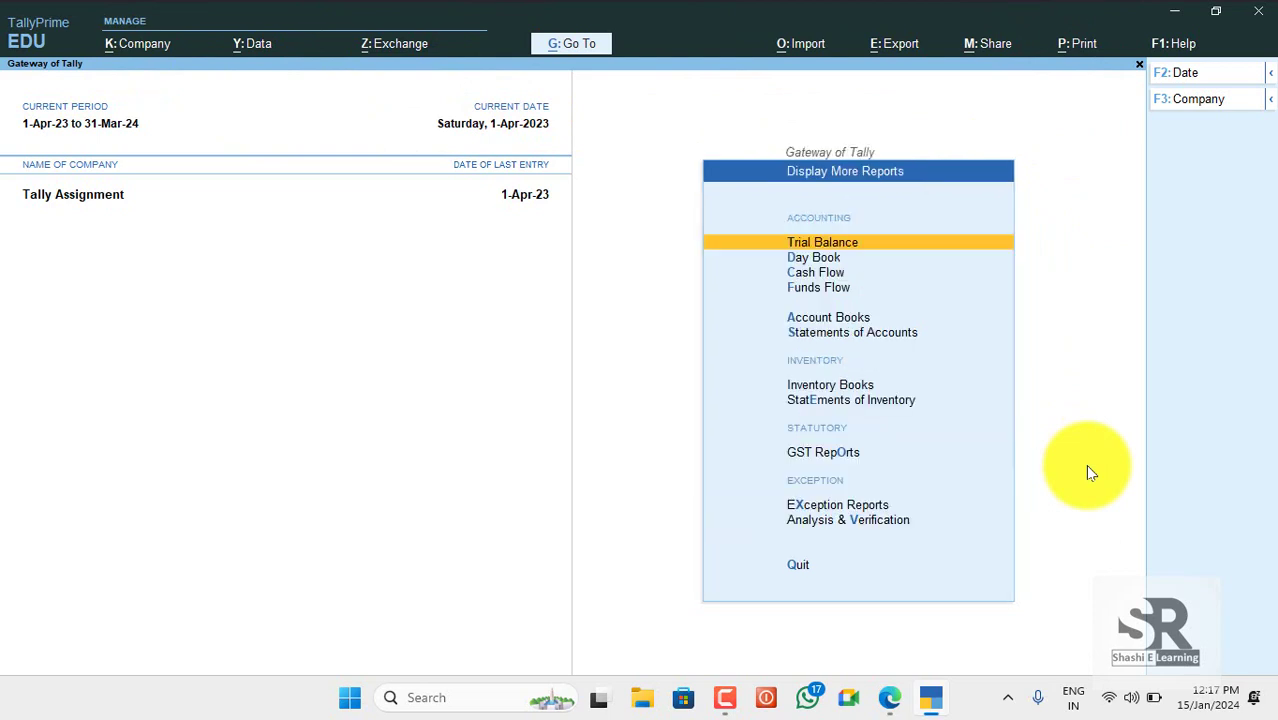
{"action": "key", "text": "Down"}
{"action": "key", "text": "Down"}
{"action": "key", "text": "Down"}
{"action": "key", "text": "Down"}
{"action": "key", "text": "Down"}
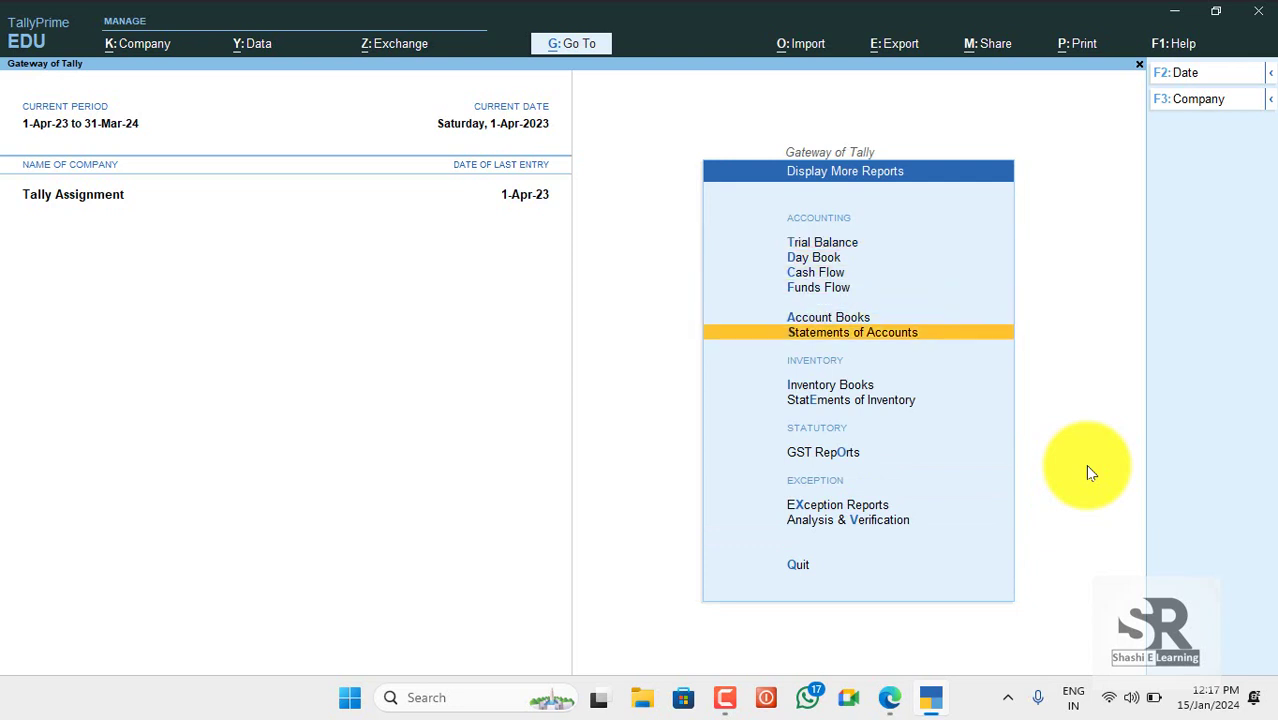
{"action": "key", "text": "Return"}
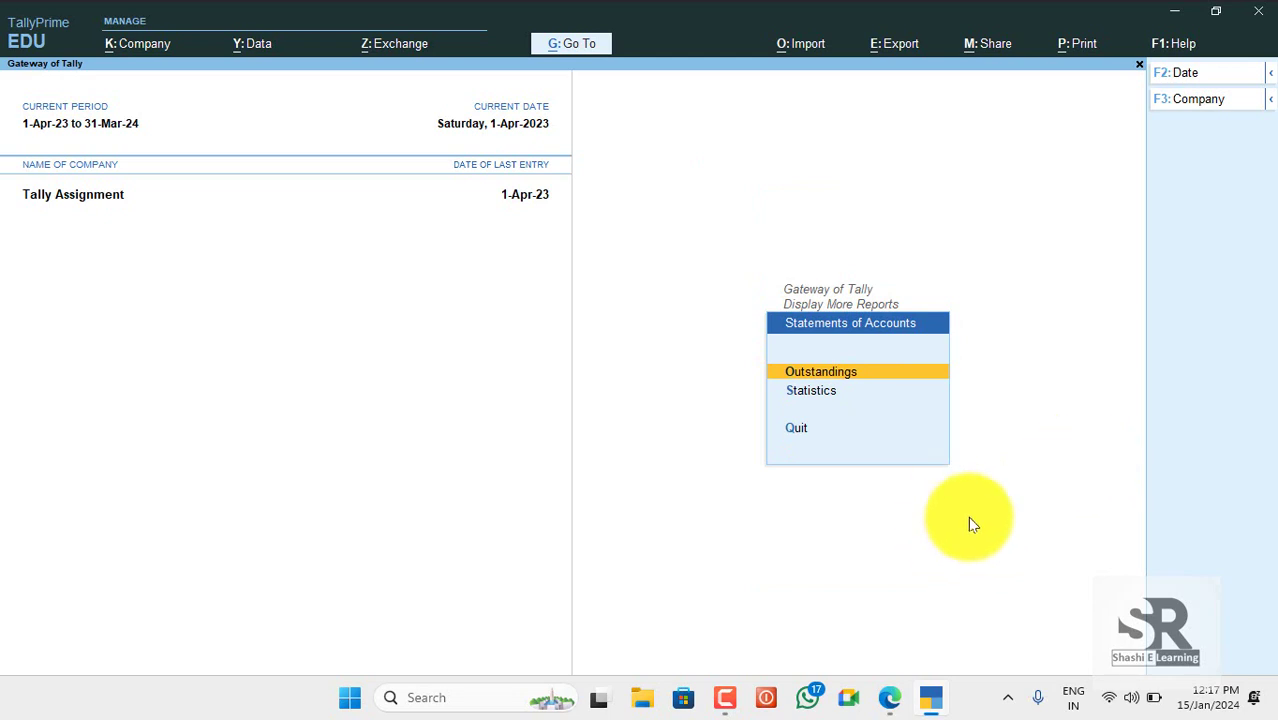
{"action": "left_click", "coordinate": [835, 380]}
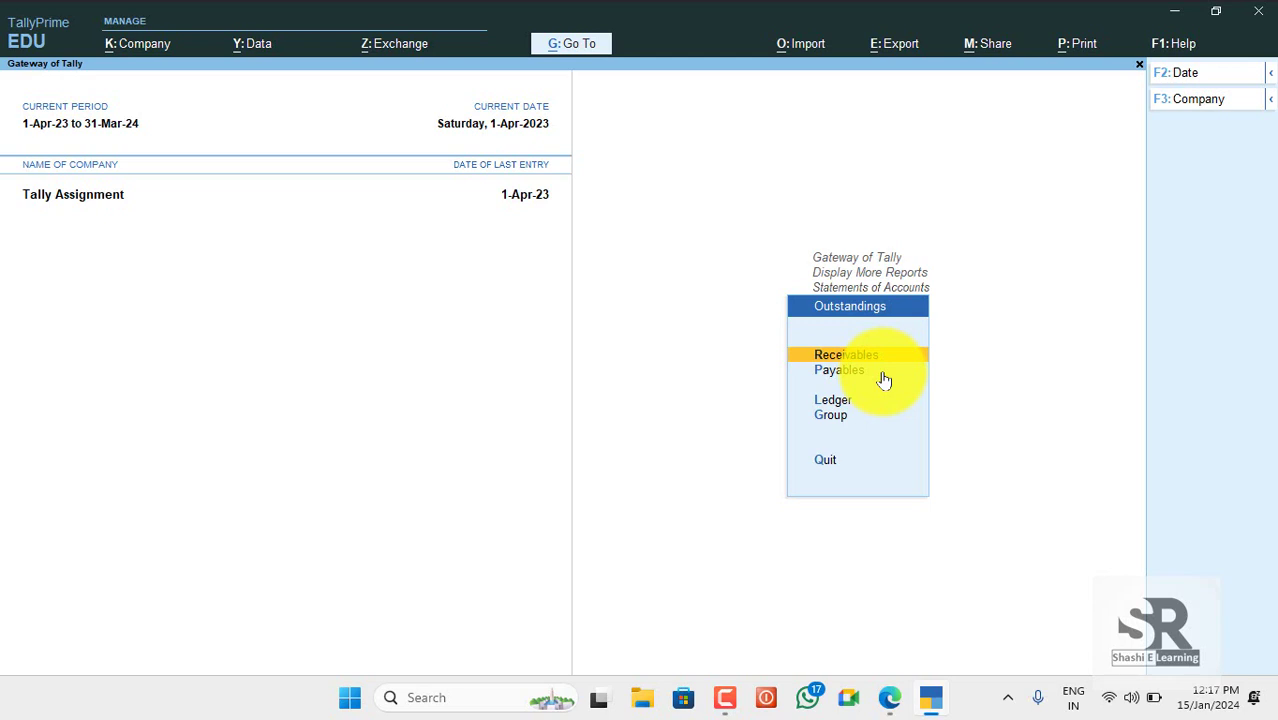
View the outstanding Receivables report, then open the Payables report.
{"action": "key", "text": "Down"}
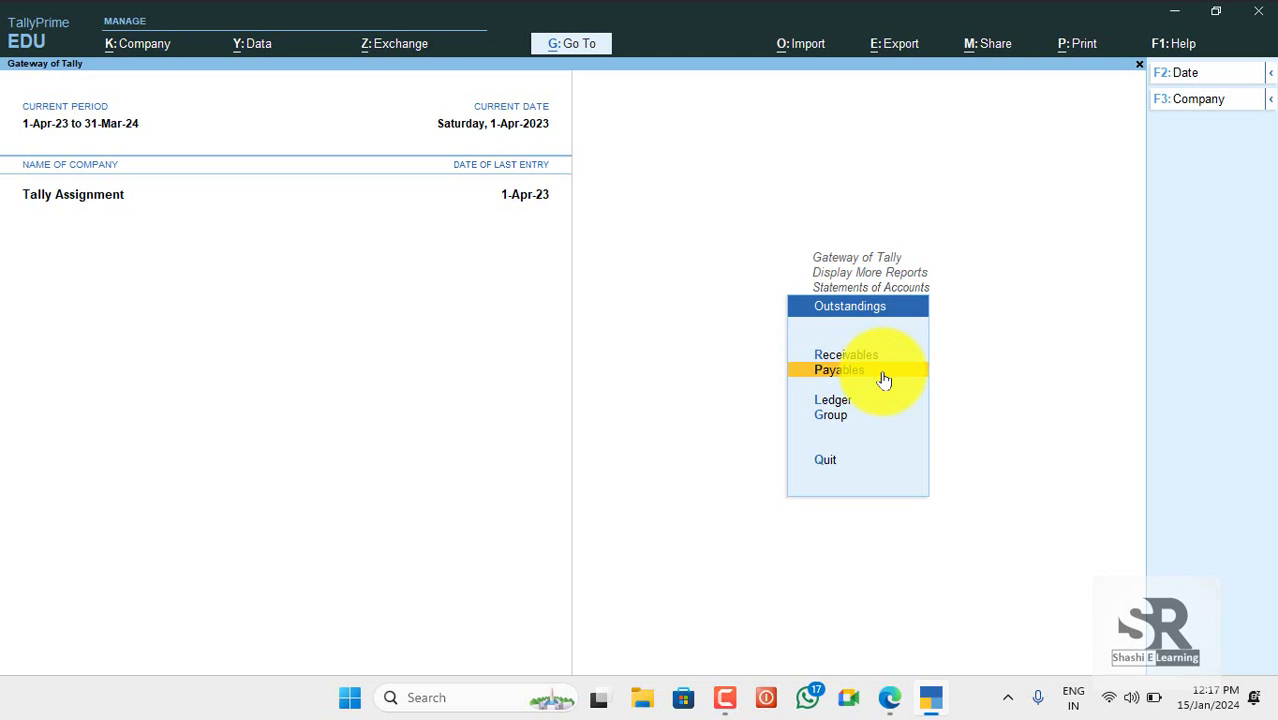
{"action": "key", "text": "Up"}
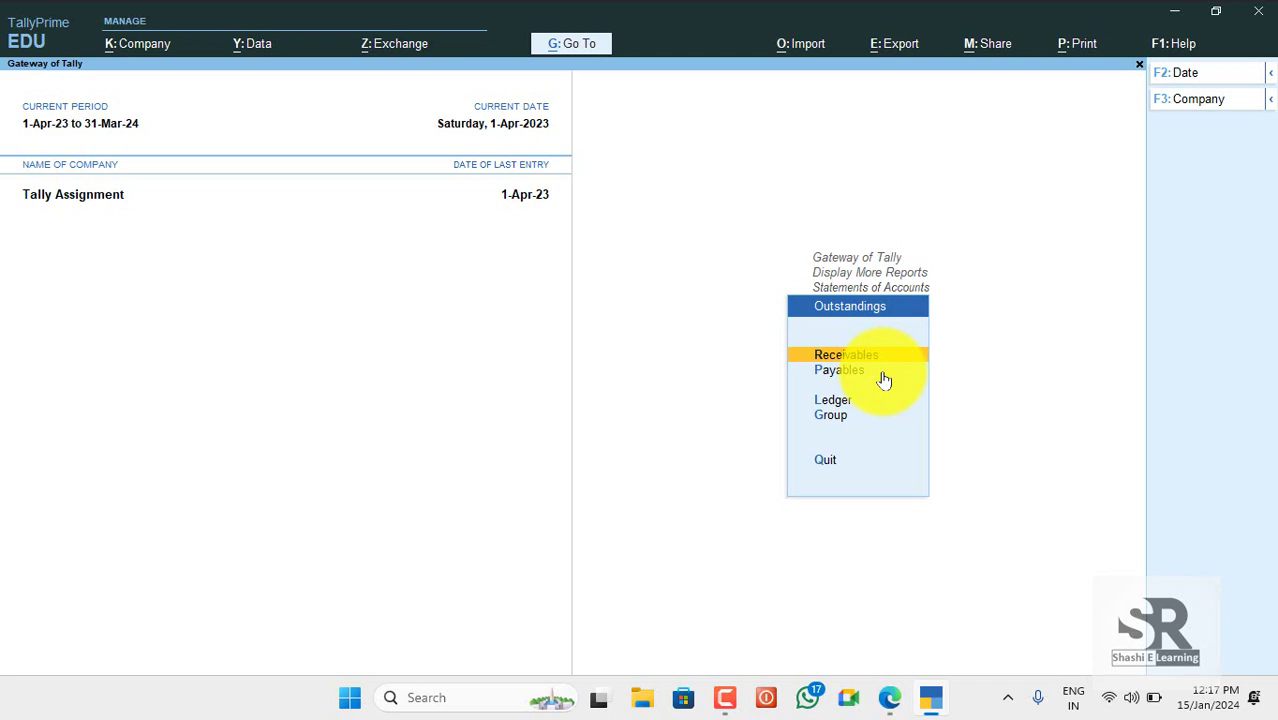
{"action": "key", "text": "Return"}
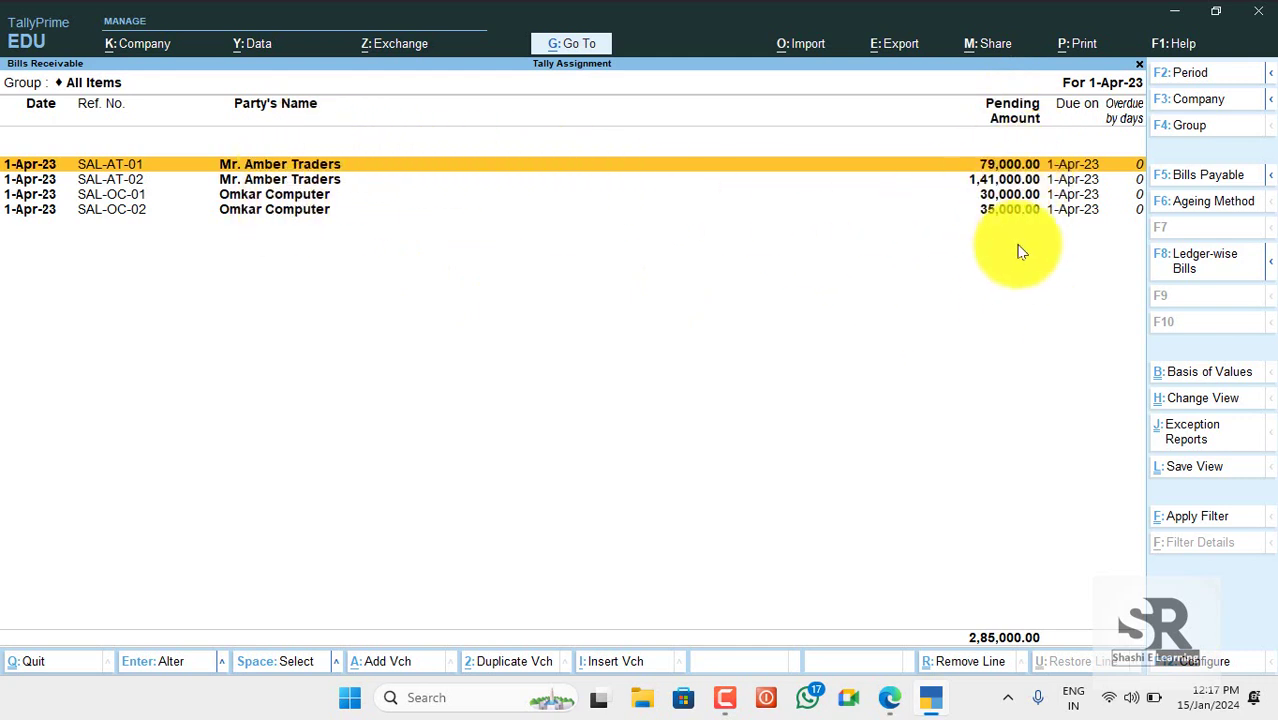
{"action": "key", "text": "Escape"}
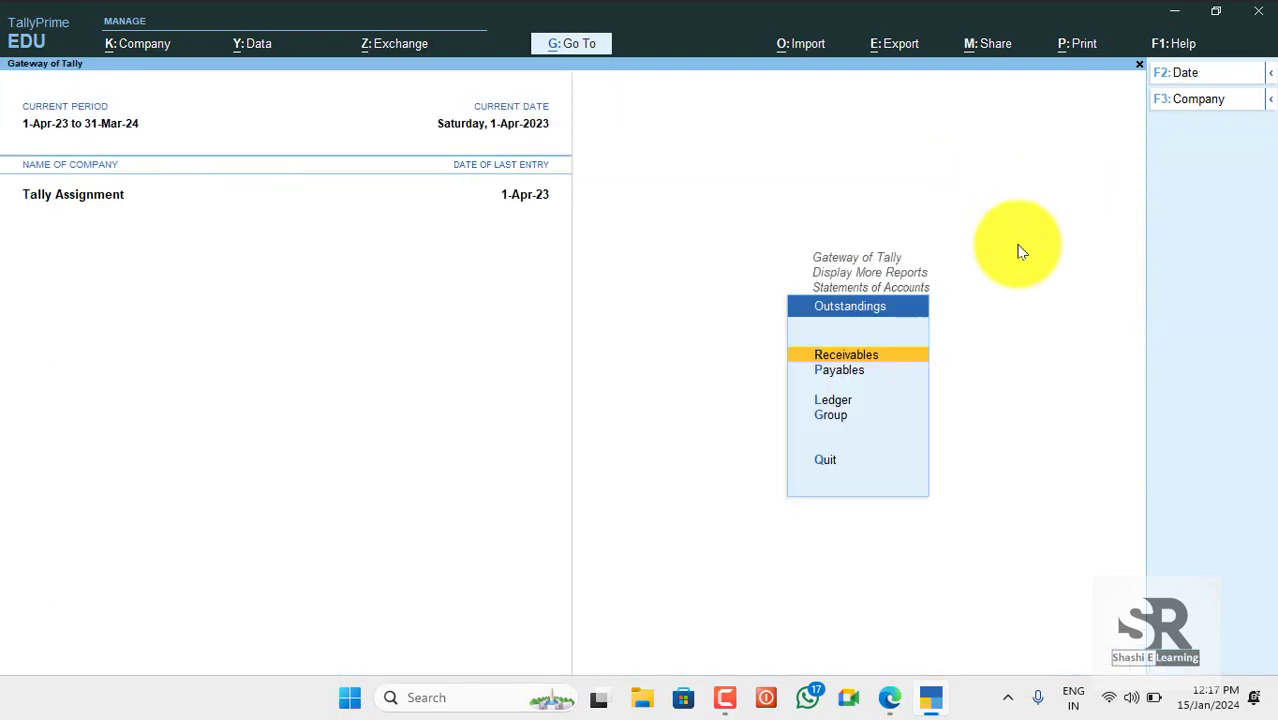
{"action": "key", "text": "Down"}
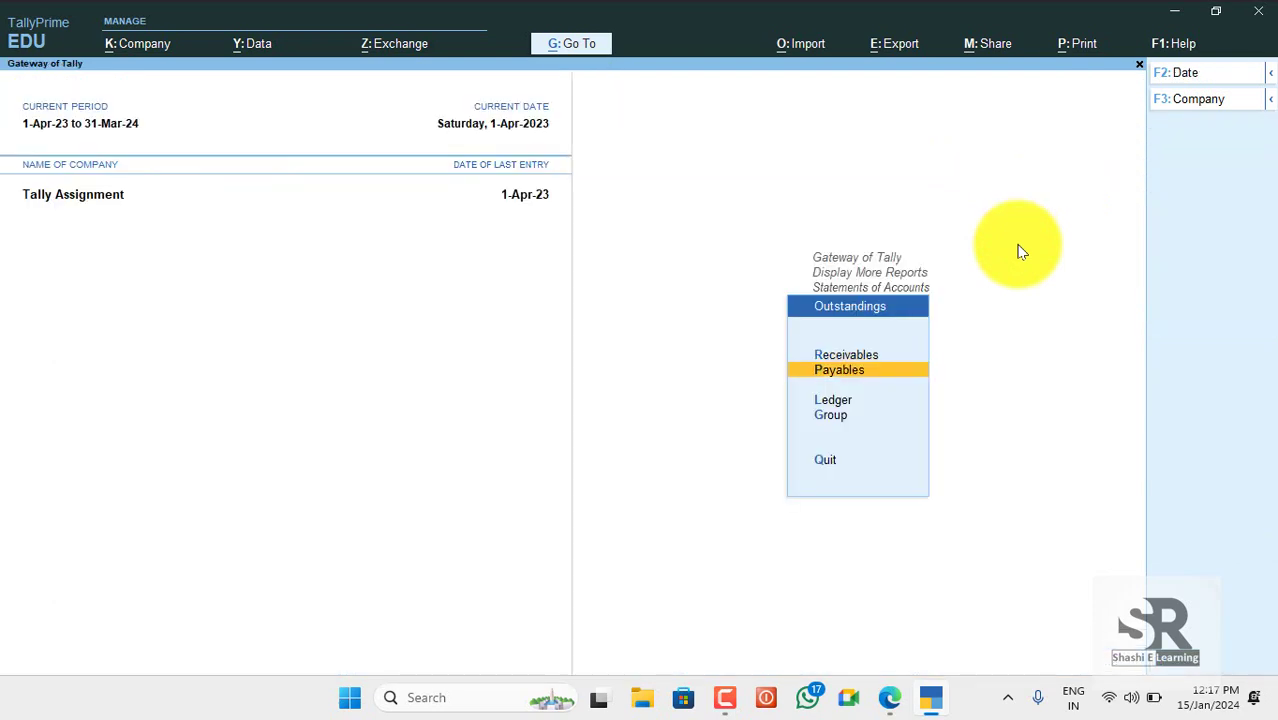
{"action": "key", "text": "Return"}
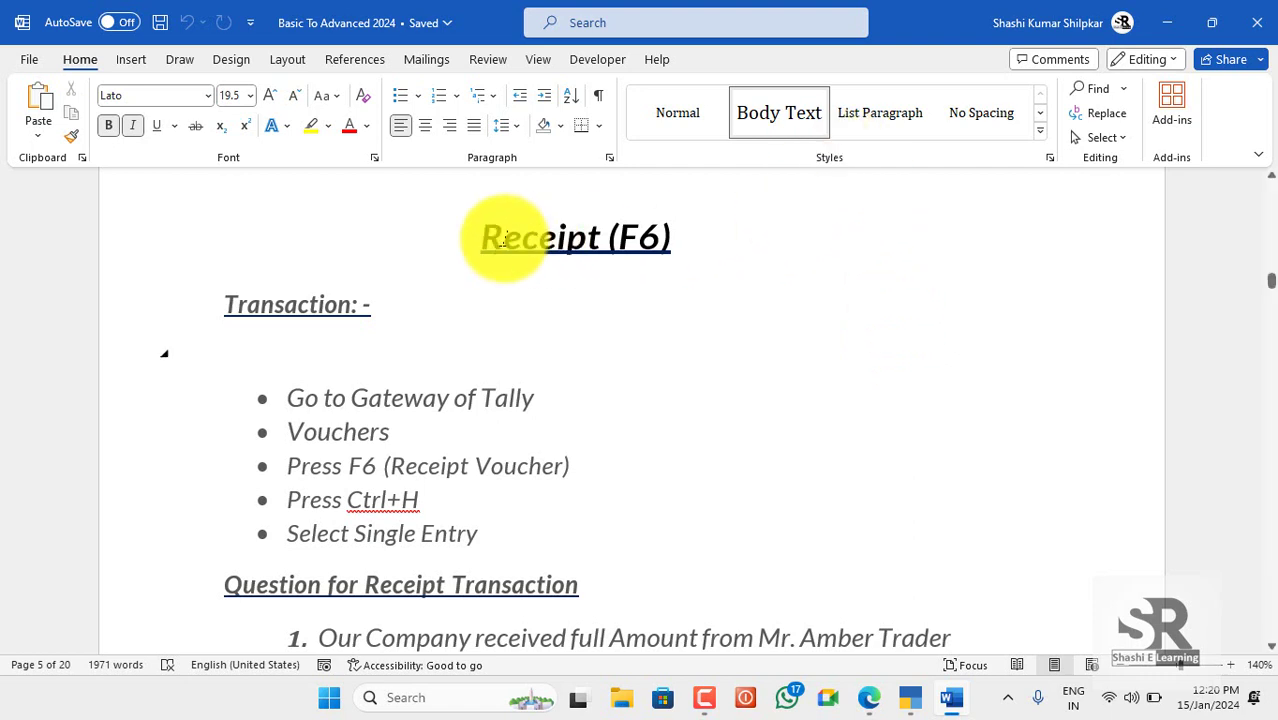
Review the Receipt (F6) procedure in the Word document, from the heading through the Select Single Entry line.
{"action": "left_click_drag", "start_coordinate": [499, 236], "coordinate": [699, 243]}
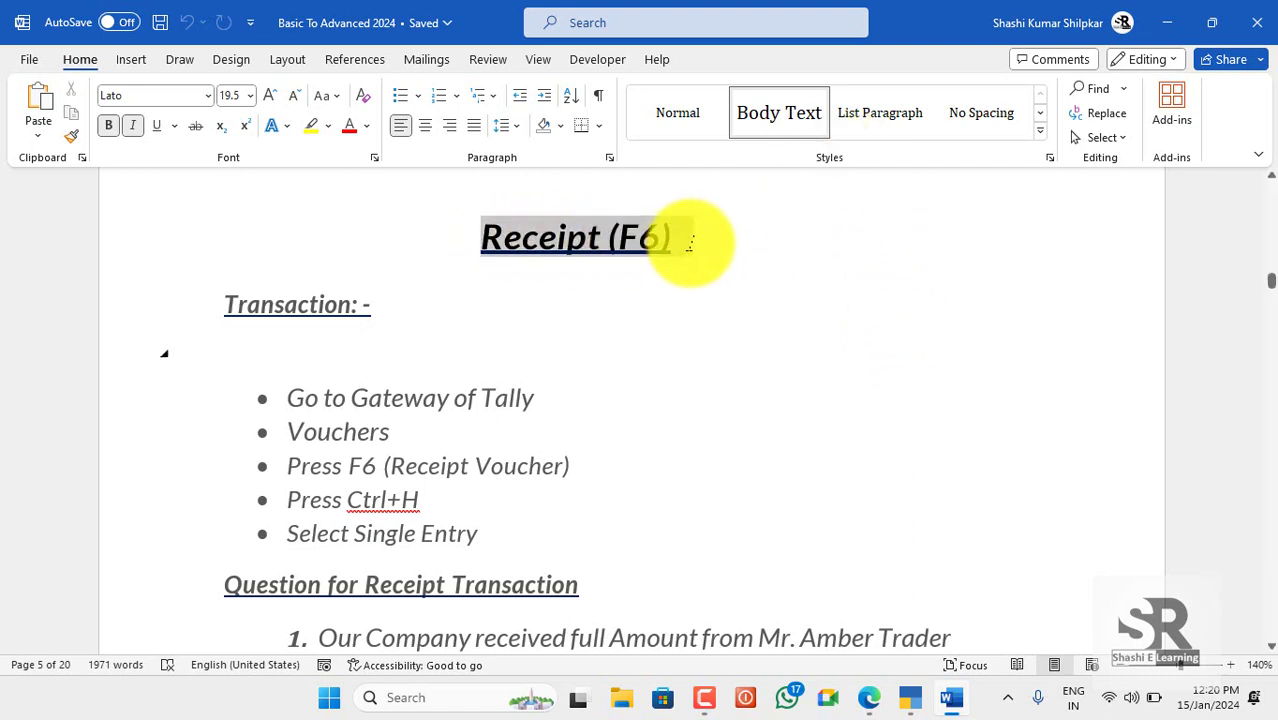
{"action": "left_click", "coordinate": [485, 394]}
{"action": "scroll", "coordinate": [415, 343], "scroll_direction": "down", "scroll_amount": 1}
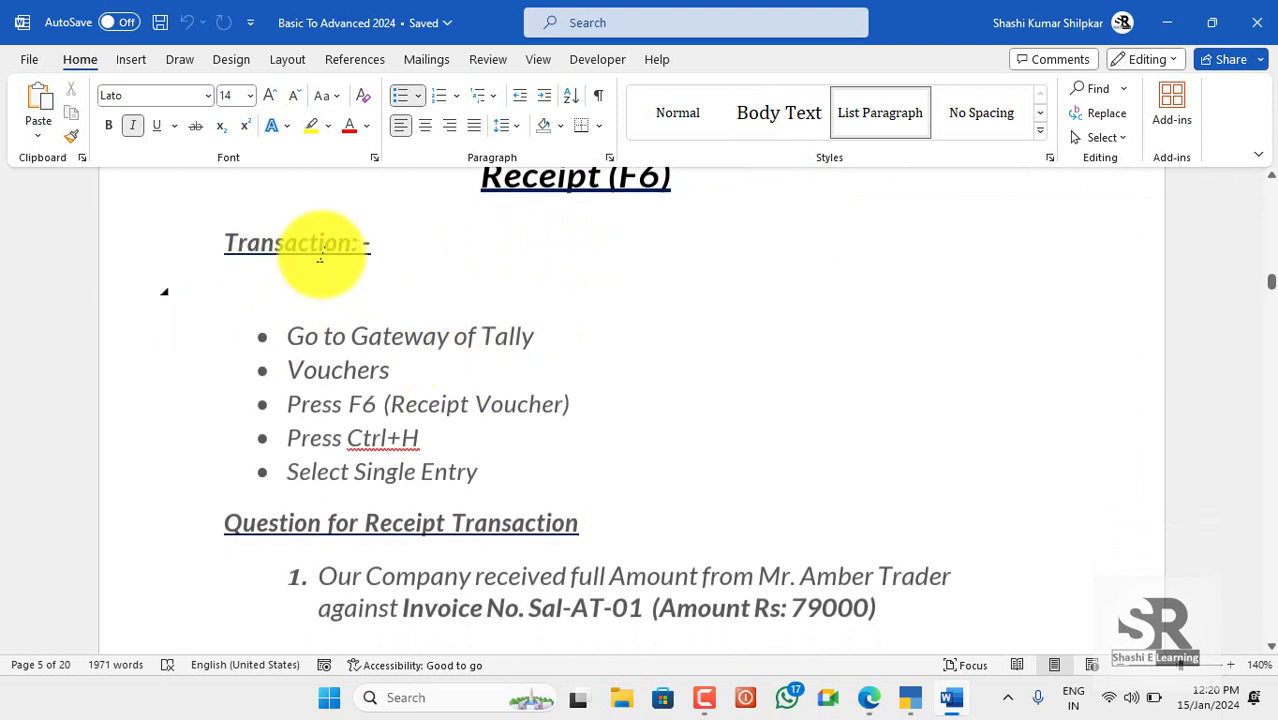
{"action": "triple_click", "coordinate": [343, 338]}
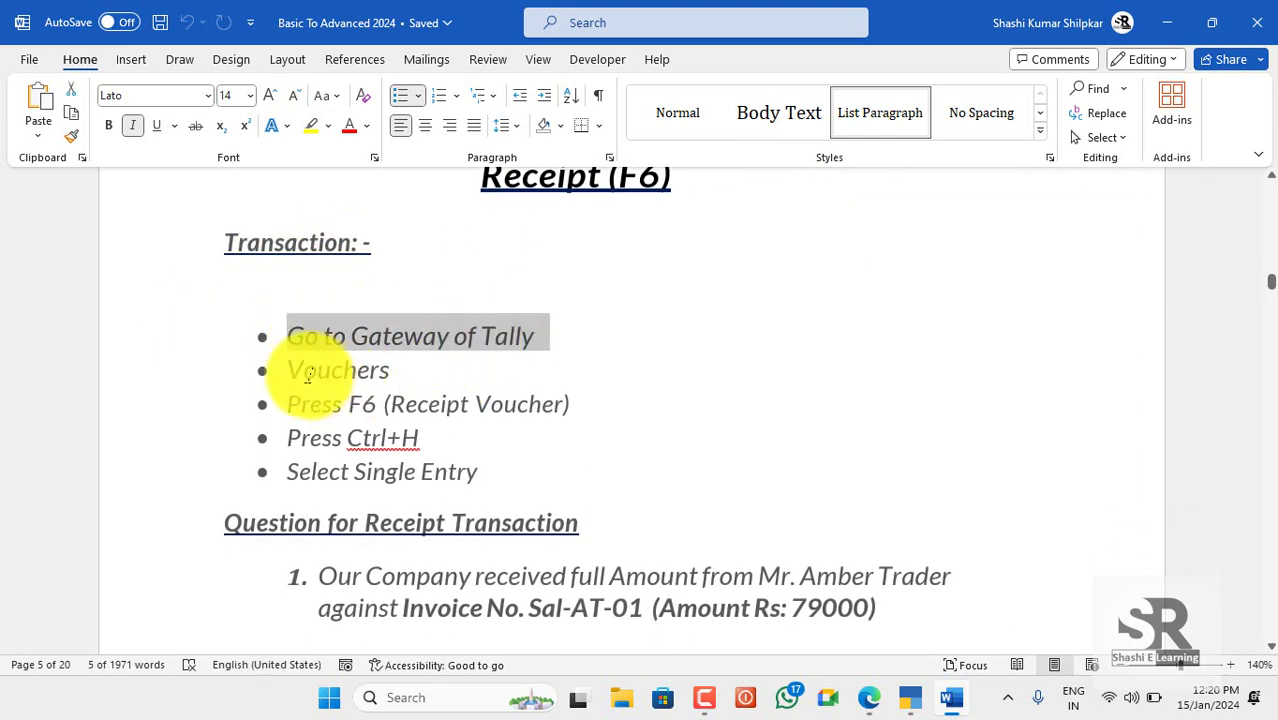
{"action": "left_click_drag", "start_coordinate": [320, 383], "coordinate": [415, 374]}
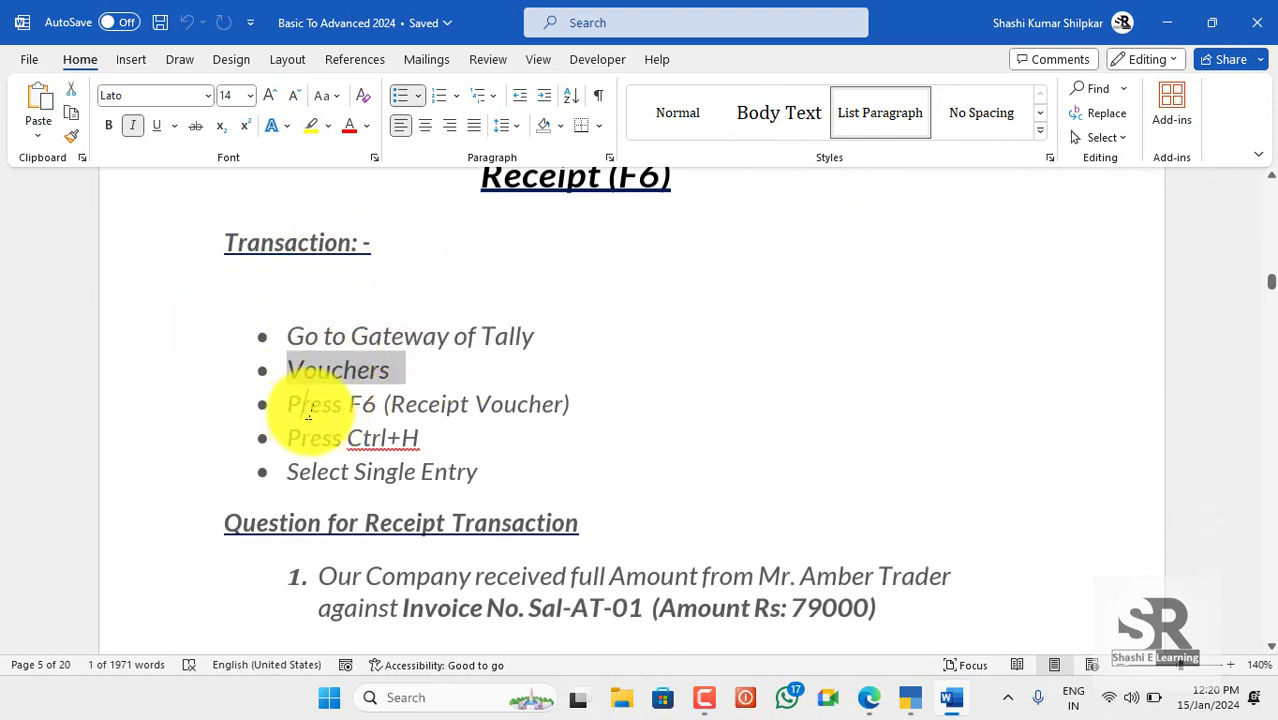
{"action": "left_click_drag", "start_coordinate": [310, 405], "coordinate": [575, 405]}
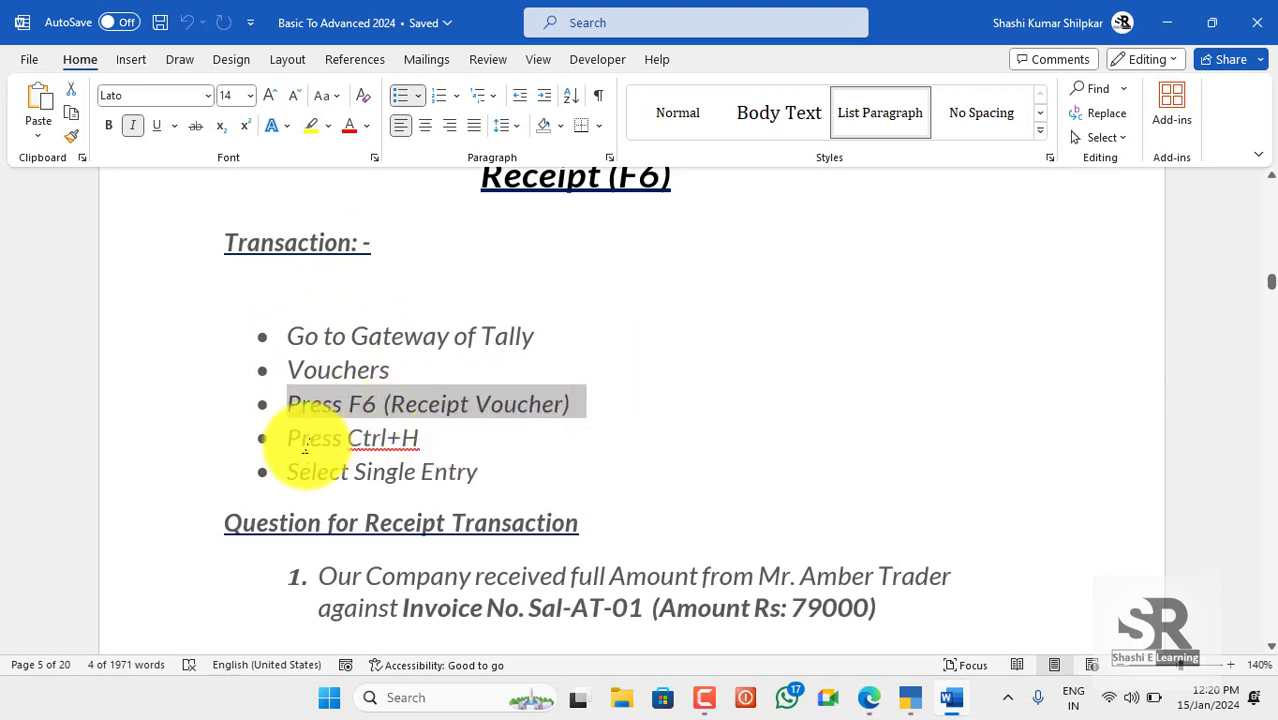
{"action": "left_click_drag", "start_coordinate": [300, 437], "coordinate": [412, 450]}
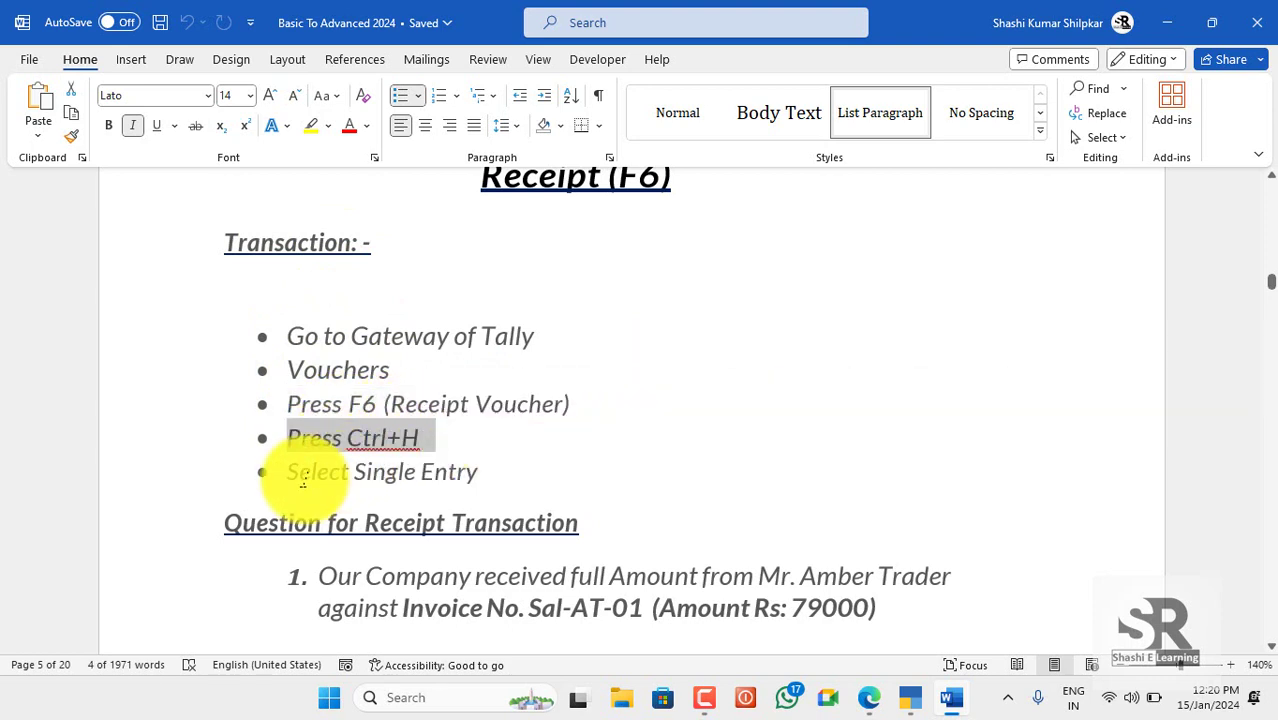
{"action": "left_click_drag", "start_coordinate": [300, 478], "coordinate": [471, 486]}
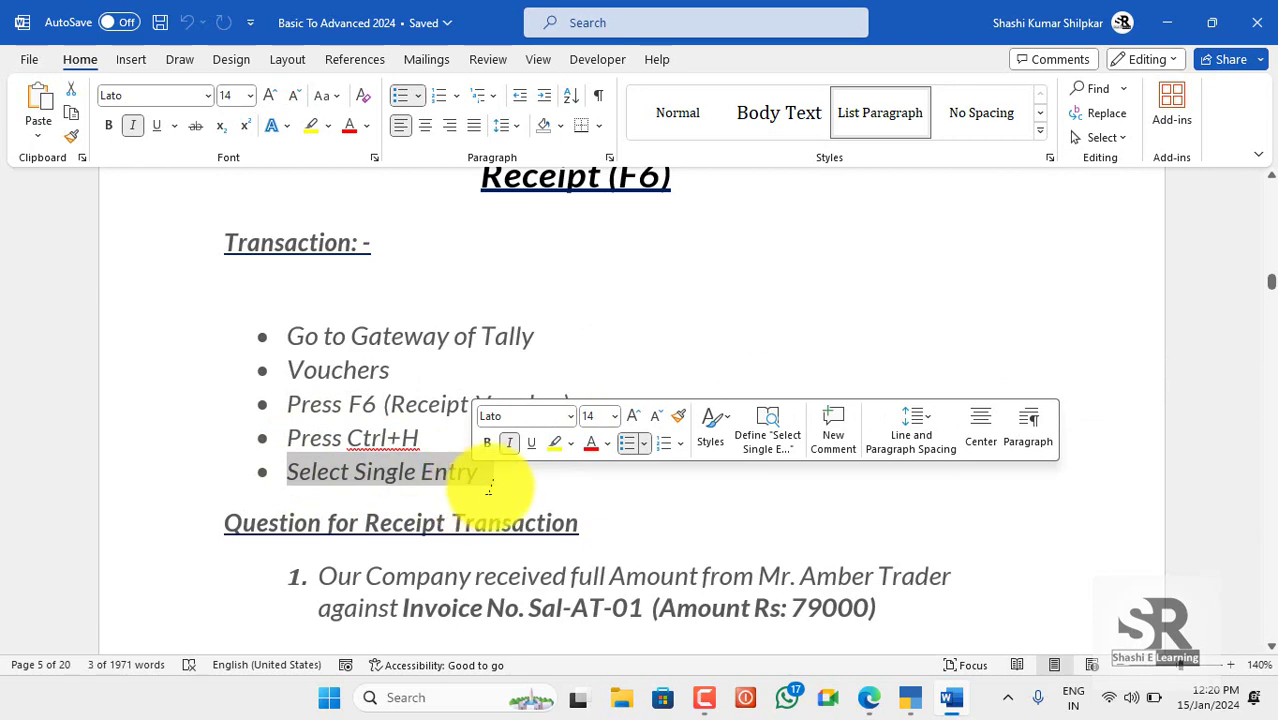
Switch to TallyPrime and back out of the open outstanding report to the Gateway of Tally.
{"action": "key", "text": "alt+Tab"}
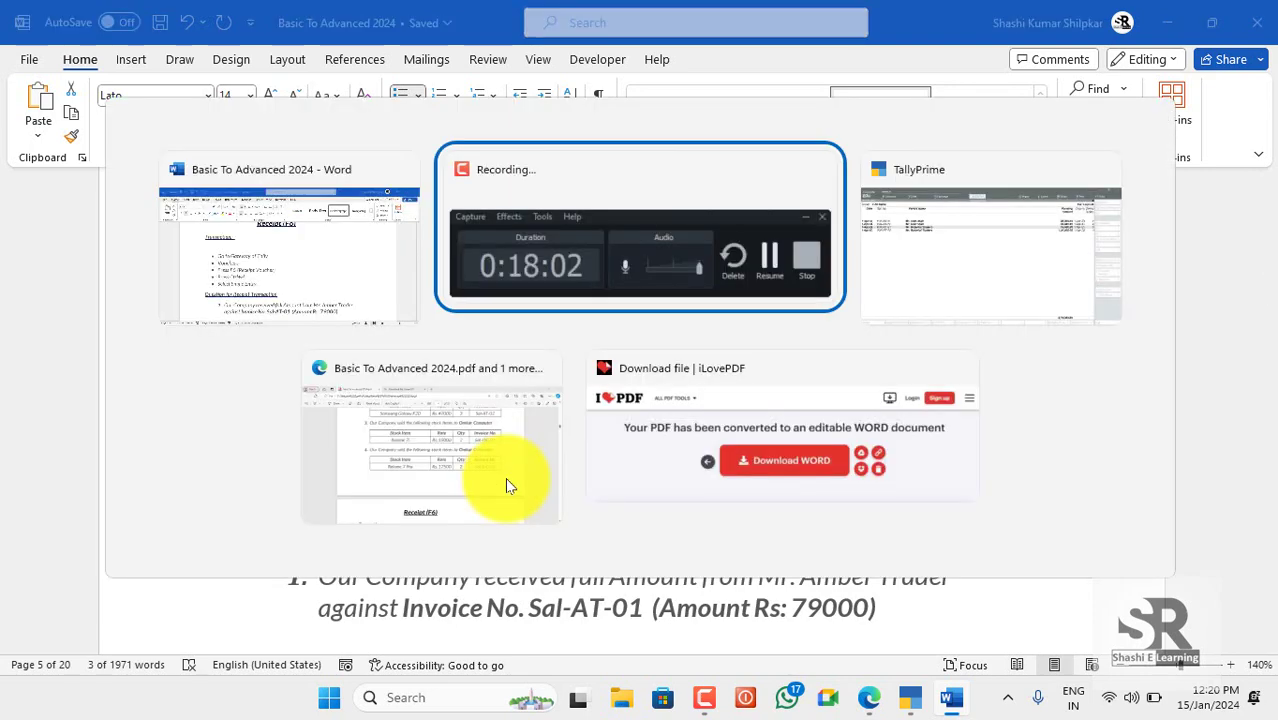
{"action": "key", "text": "alt+Tab"}
{"action": "key", "text": "Escape"}
{"action": "key", "text": "Escape"}
{"action": "key", "text": "Escape"}
{"action": "key", "text": "Escape"}
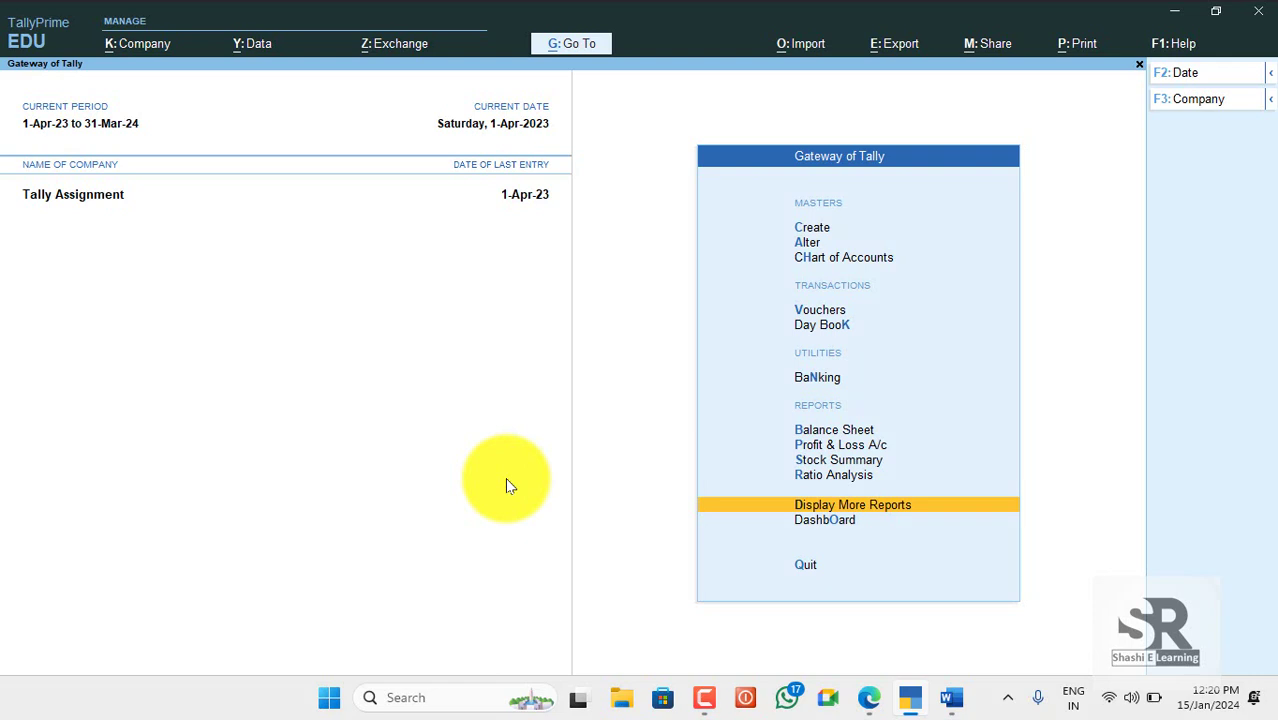
Open voucher entry from the Gateway of Tally and start a Receipt voucher.
{"action": "key", "text": "Up"}
{"action": "key", "text": "Up"}
{"action": "key", "text": "Up"}
{"action": "key", "text": "Up"}
{"action": "key", "text": "Up"}
{"action": "key", "text": "Up"}
{"action": "key", "text": "Up"}
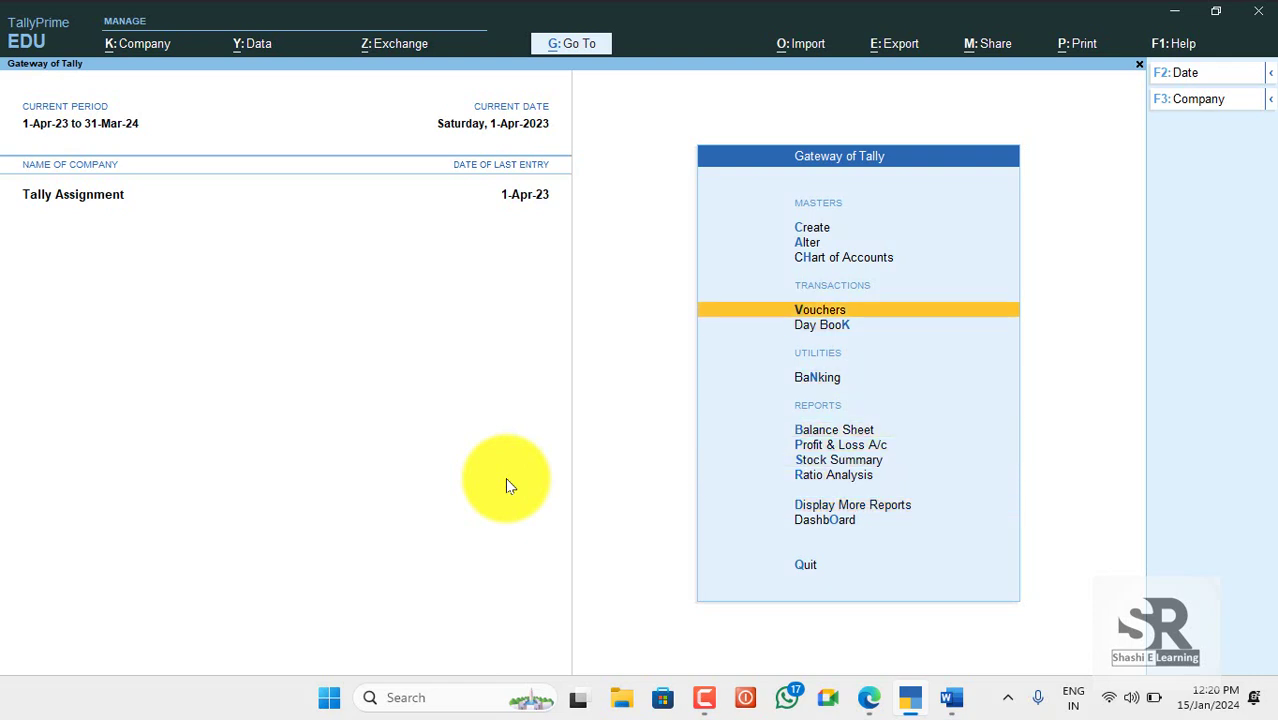
{"action": "key", "text": "Return"}
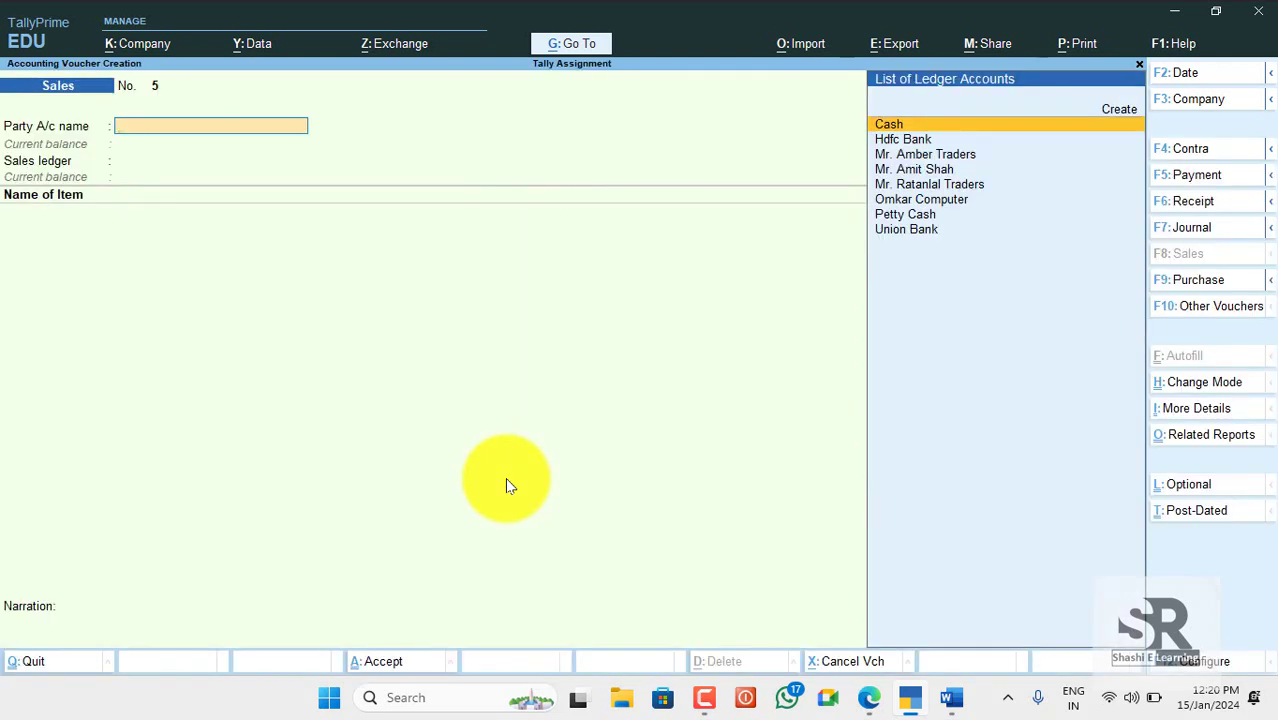
{"action": "key", "text": "Escape"}
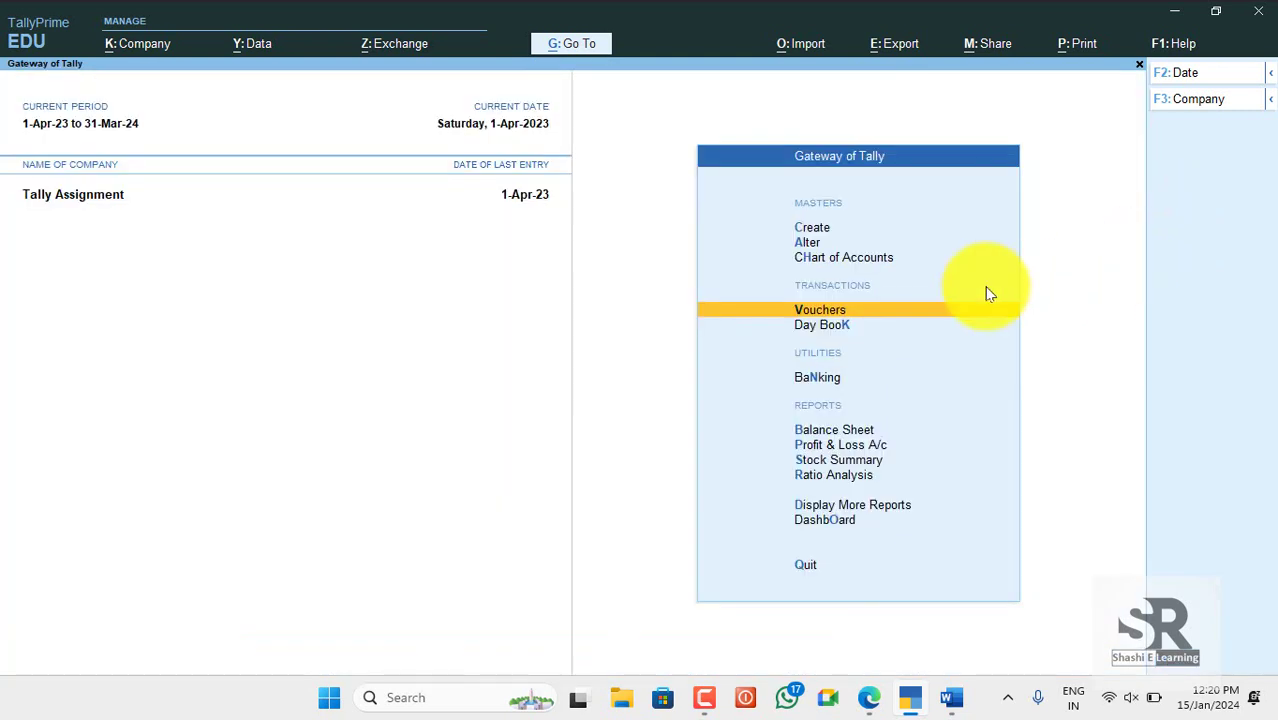
{"action": "left_click", "coordinate": [824, 322]}
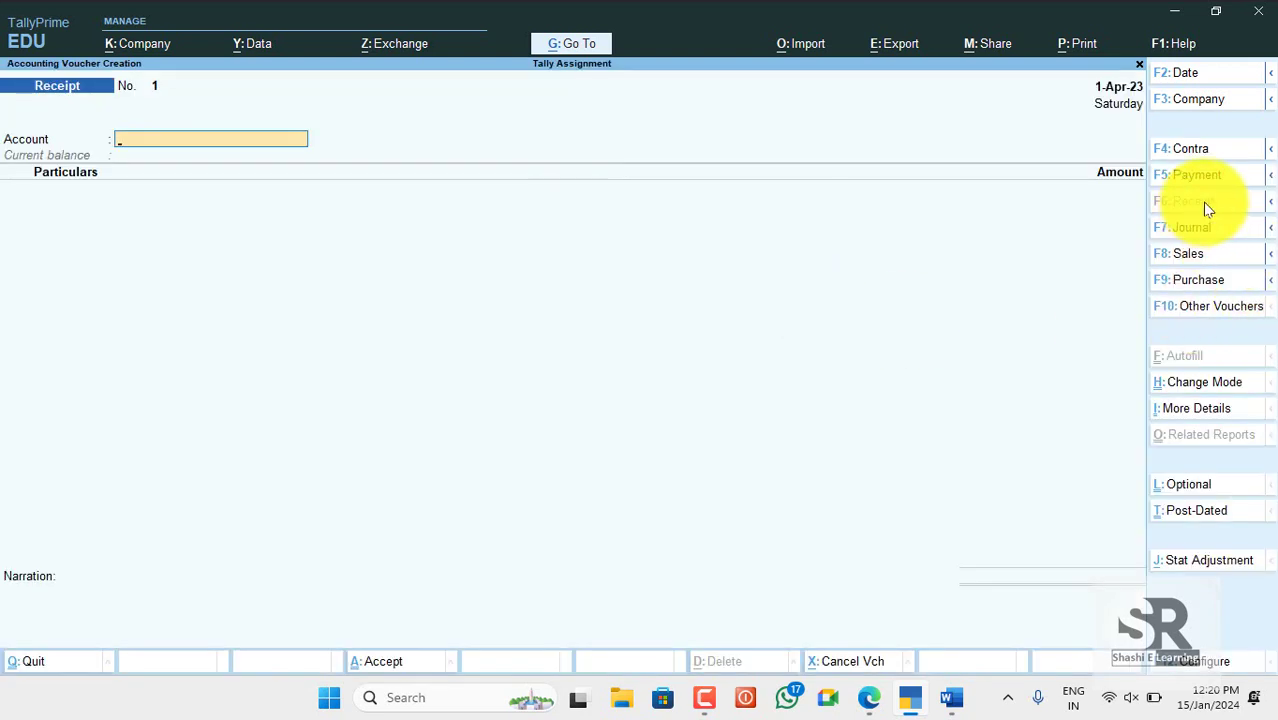
Set the receipt voucher's mode to Single Entry and choose Cash as its account.
{"action": "key", "text": "ctrl+h"}
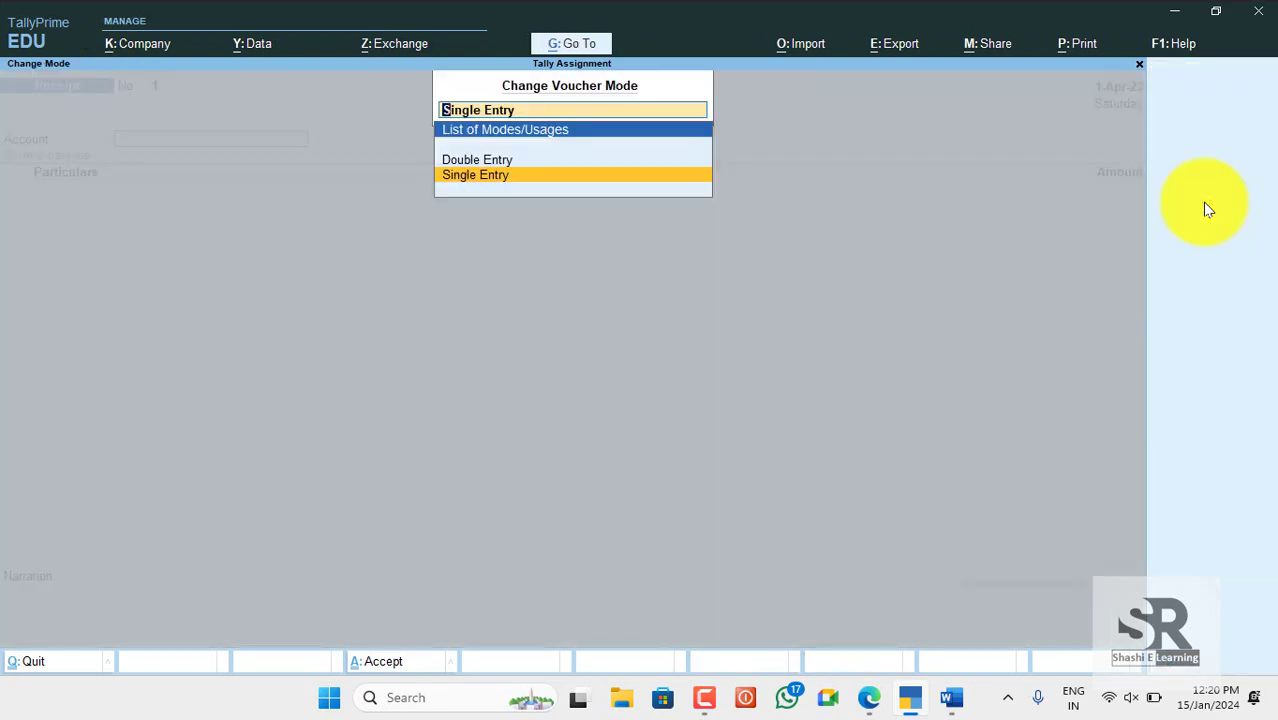
{"action": "key", "text": "alt+Tab"}
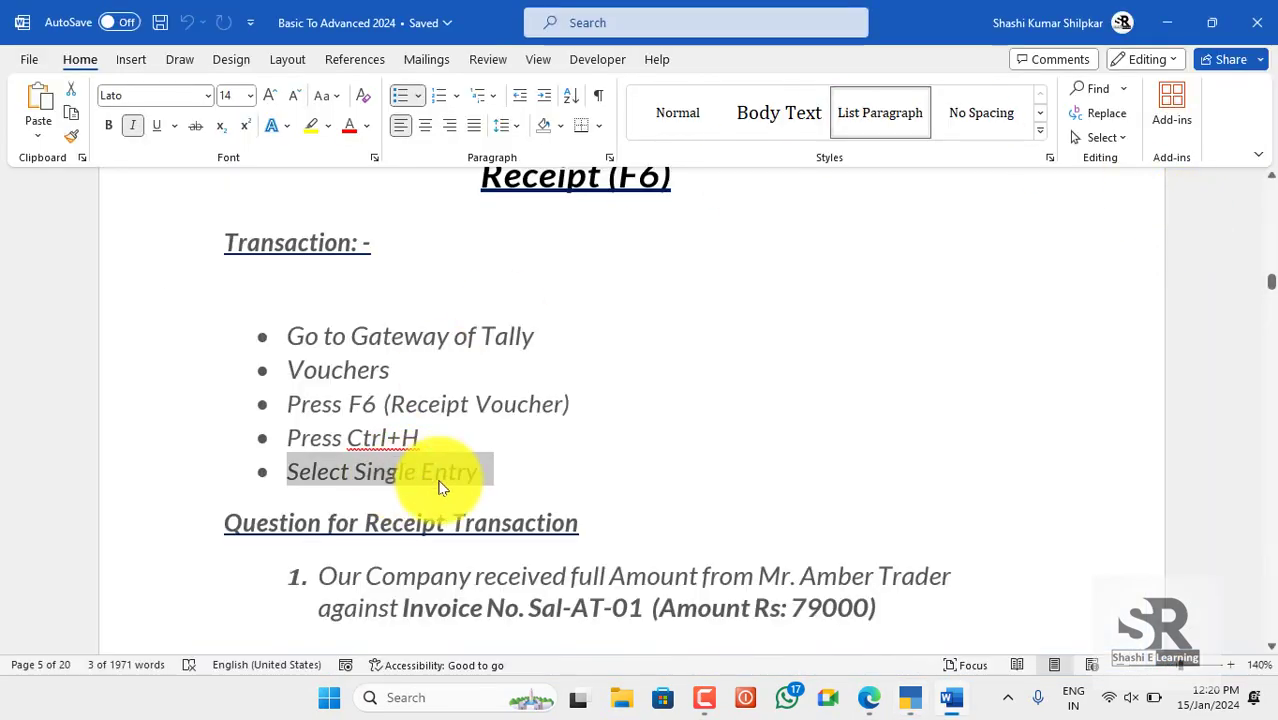
{"action": "key", "text": "alt+Tab"}
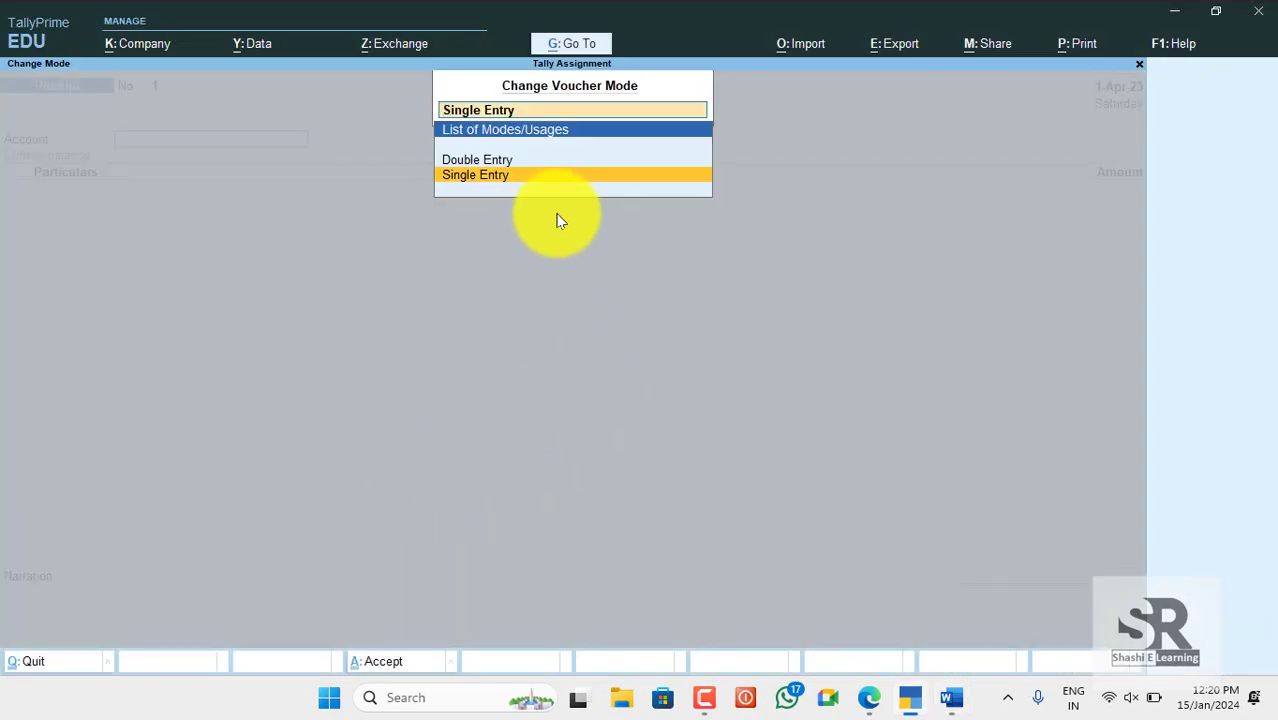
{"action": "left_click", "coordinate": [485, 175]}
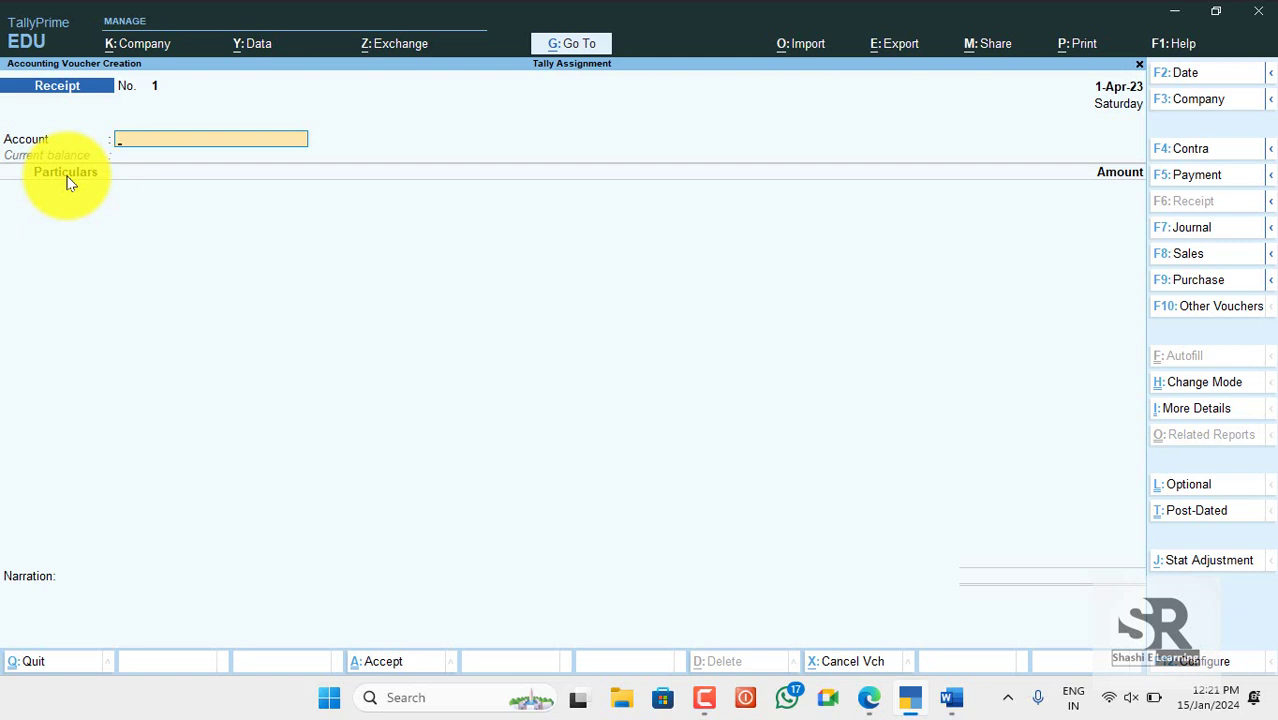
{"action": "type", "text": "CASH"}
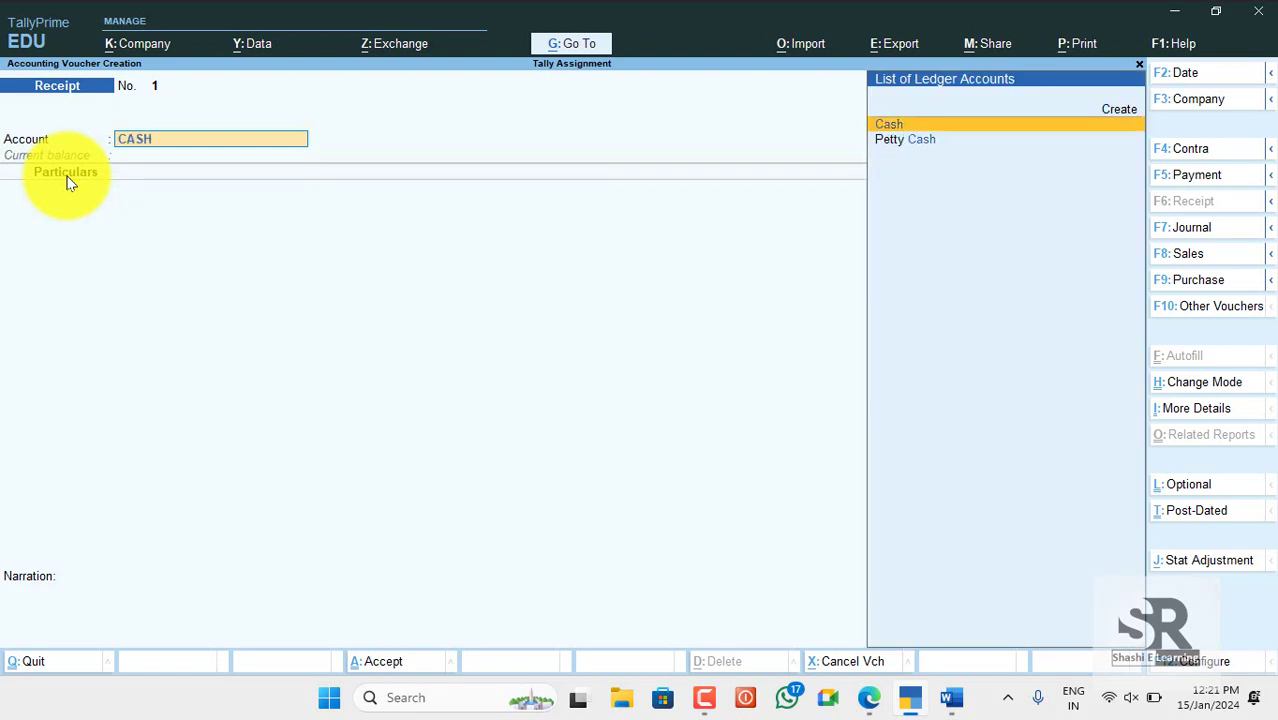
{"action": "key", "text": "Return"}
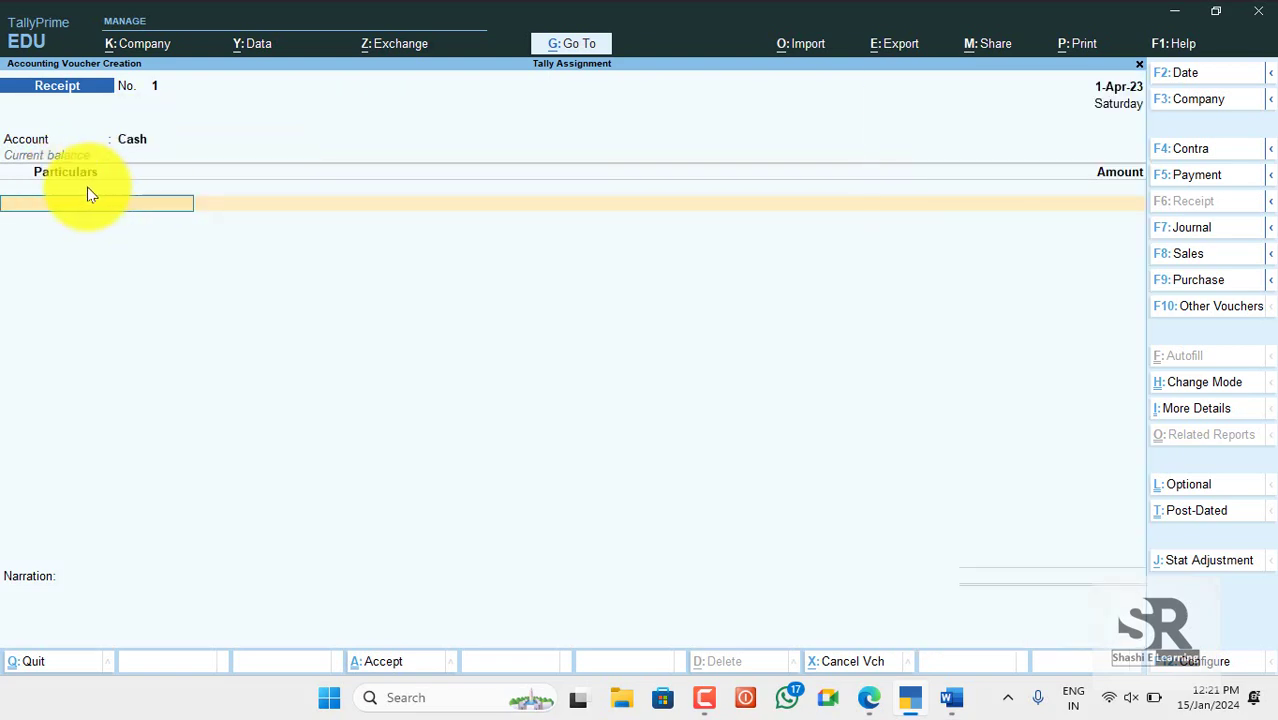
Switch to the Word document and review receipt transaction questions 1 to 3 with their invoice numbers and amounts.
{"action": "key", "text": "alt+Tab"}
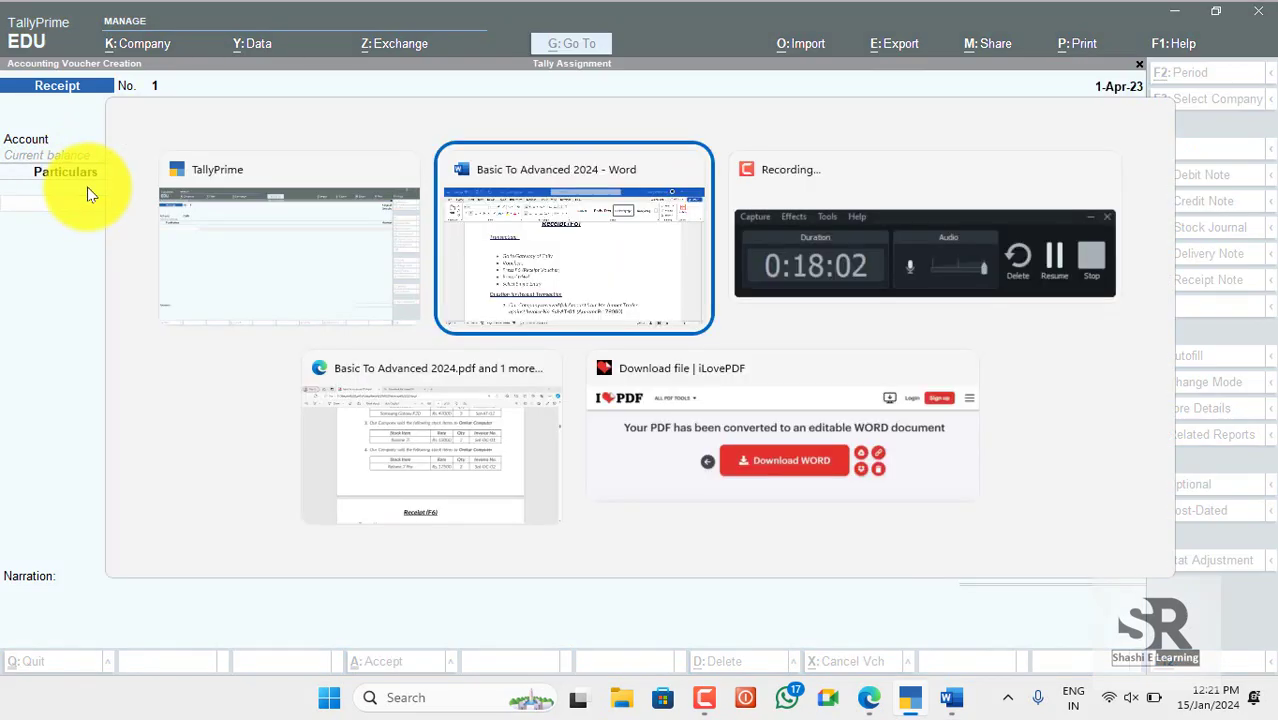
{"action": "scroll", "coordinate": [379, 308], "scroll_direction": "down", "scroll_amount": 3}
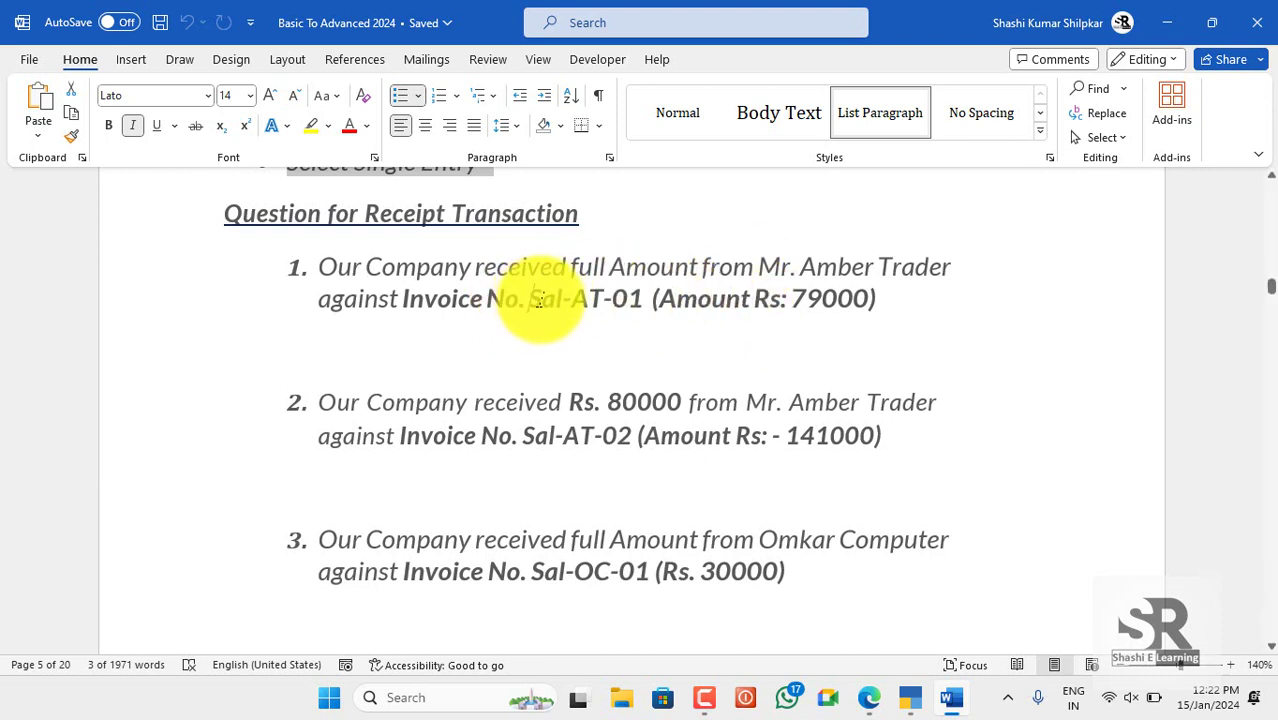
{"action": "left_click_drag", "start_coordinate": [538, 298], "coordinate": [640, 298]}
{"action": "left_click", "coordinate": [826, 302]}
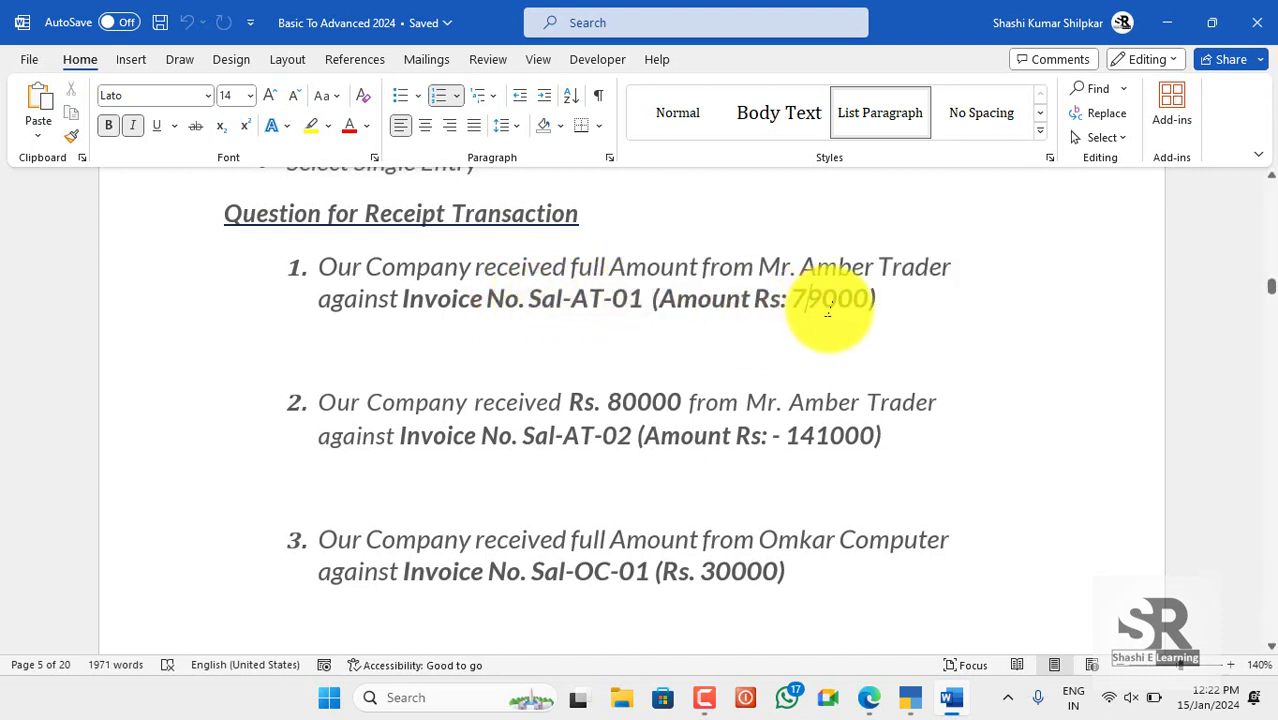
{"action": "scroll", "coordinate": [747, 330], "scroll_direction": "down", "scroll_amount": 1}
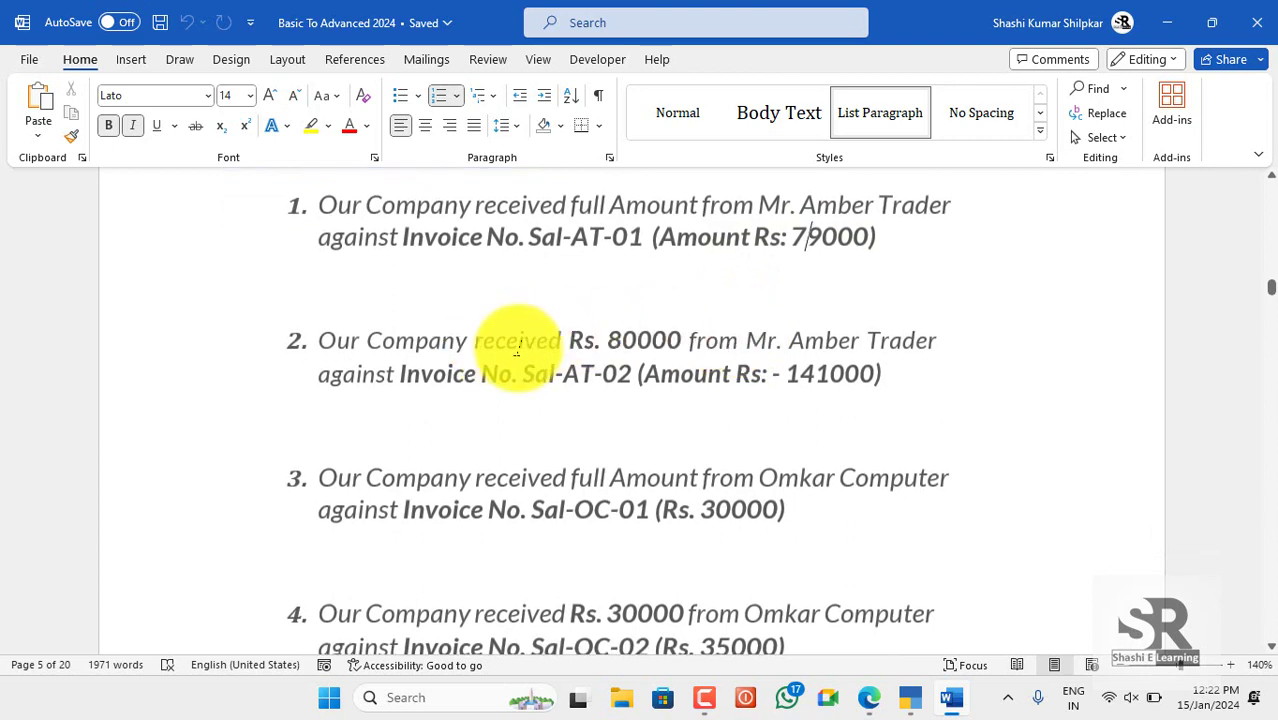
{"action": "left_click_drag", "start_coordinate": [516, 348], "coordinate": [613, 365]}
{"action": "scroll", "coordinate": [551, 379], "scroll_direction": "down", "scroll_amount": 2}
{"action": "left_click_drag", "start_coordinate": [470, 360], "coordinate": [543, 430]}
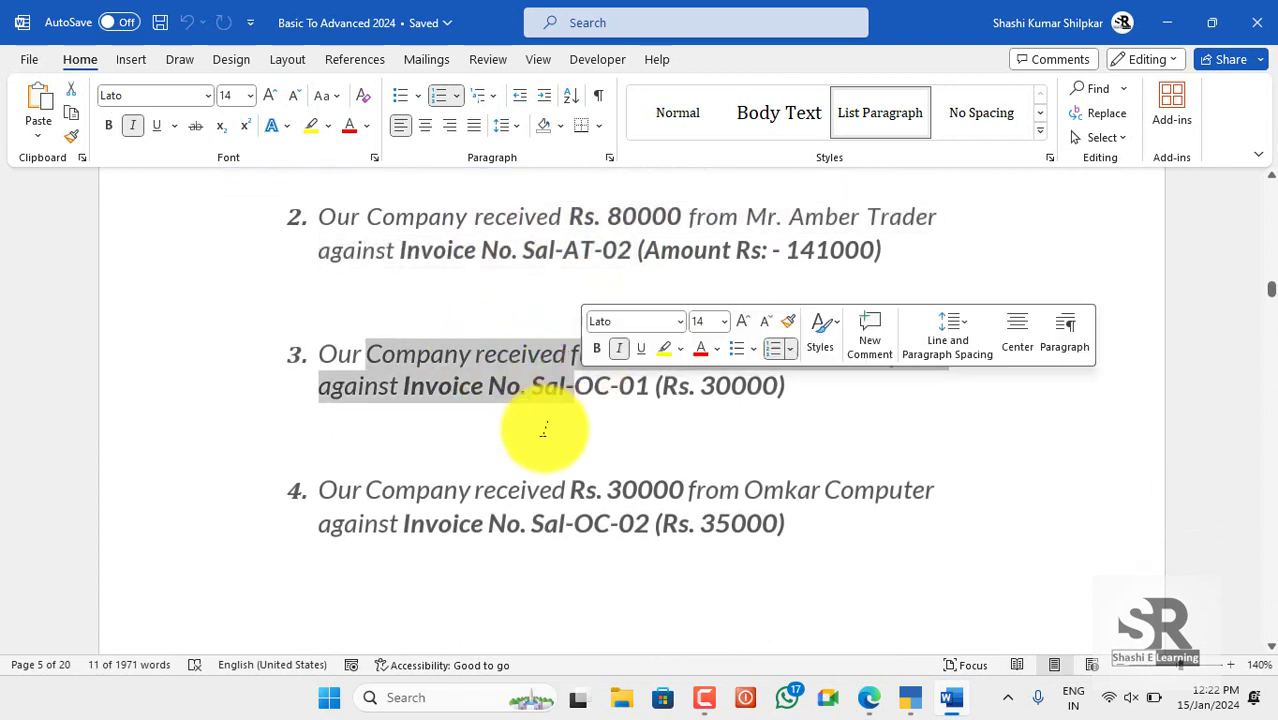
Review receipt question 4 in the Word document, and select Mr. Amber Traders as the receipt's party in TallyPrime.
{"action": "left_click_drag", "start_coordinate": [514, 491], "coordinate": [652, 515]}
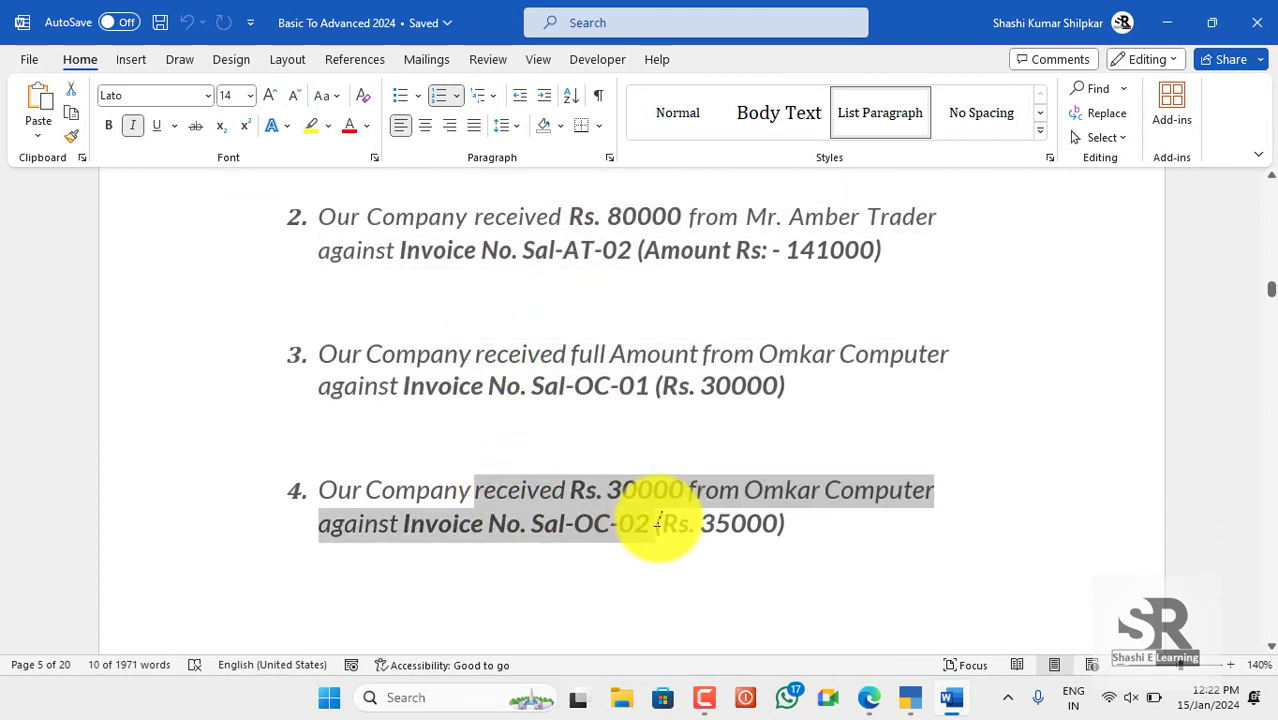
{"action": "key", "text": "alt+Tab"}
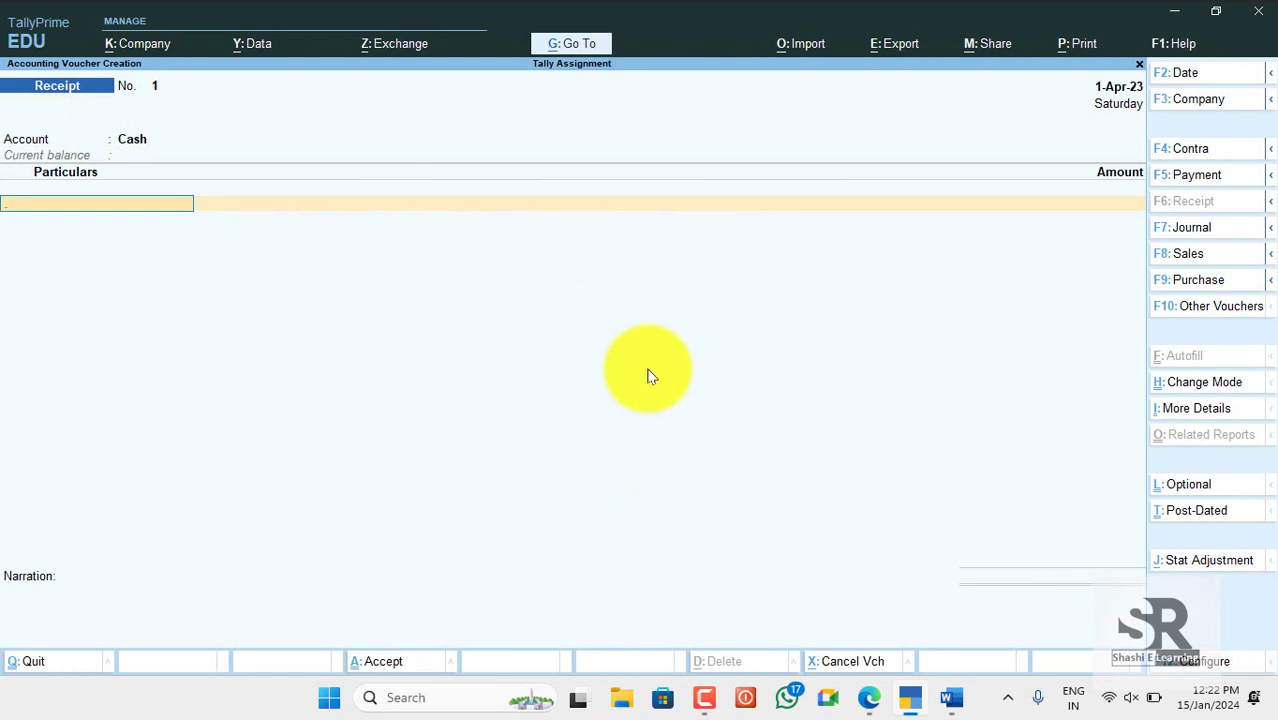
{"action": "type", "text": "MR."}
{"action": "key", "text": "Down"}
{"action": "key", "text": "Down"}
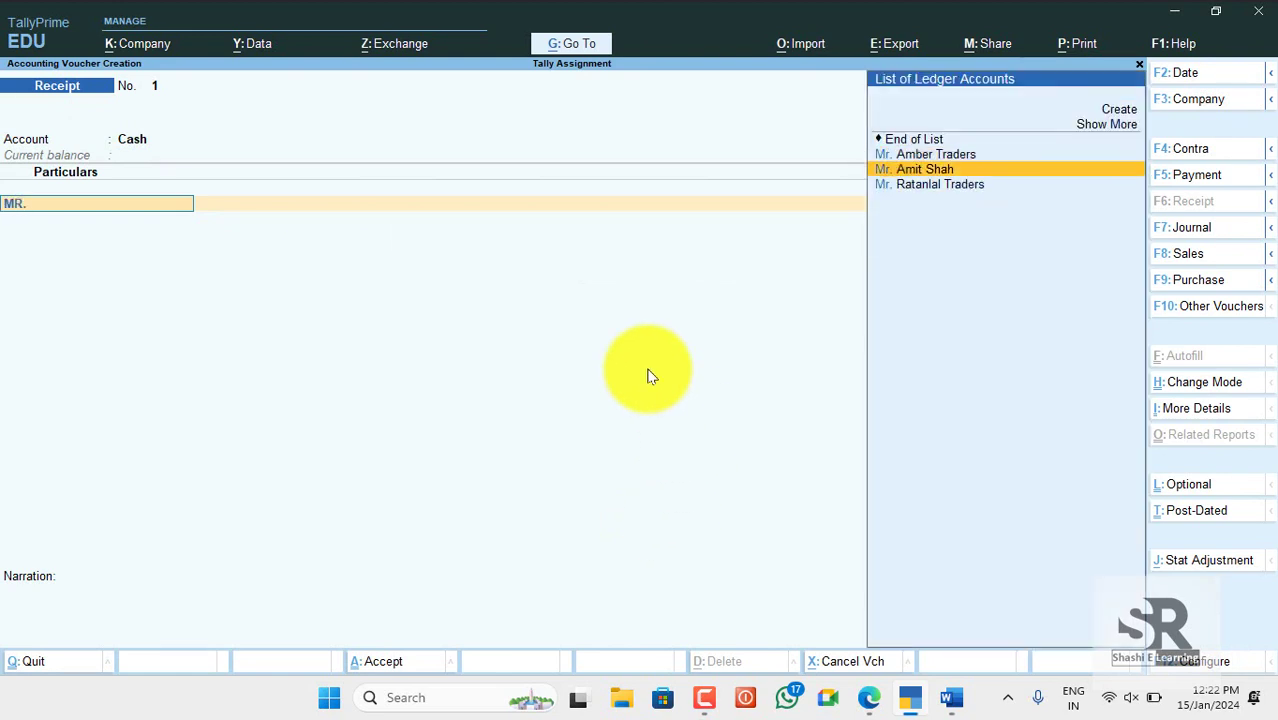
{"action": "key", "text": "Up"}
{"action": "key", "text": "Return"}
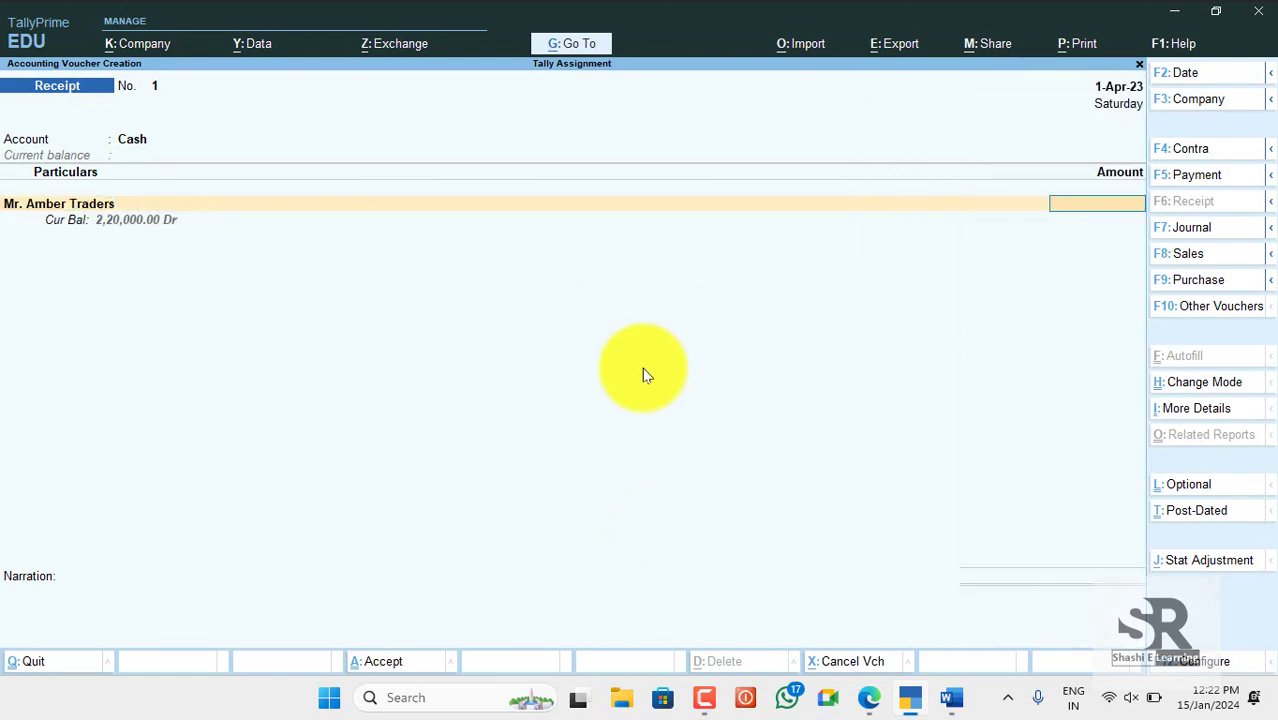
Check the amount of question 1 in Word and enter 79000 as the Mr. Amber Traders receipt amount in TallyPrime.
{"action": "key", "text": "alt+Tab"}
{"action": "scroll", "coordinate": [642, 371], "scroll_direction": "up", "scroll_amount": 3}
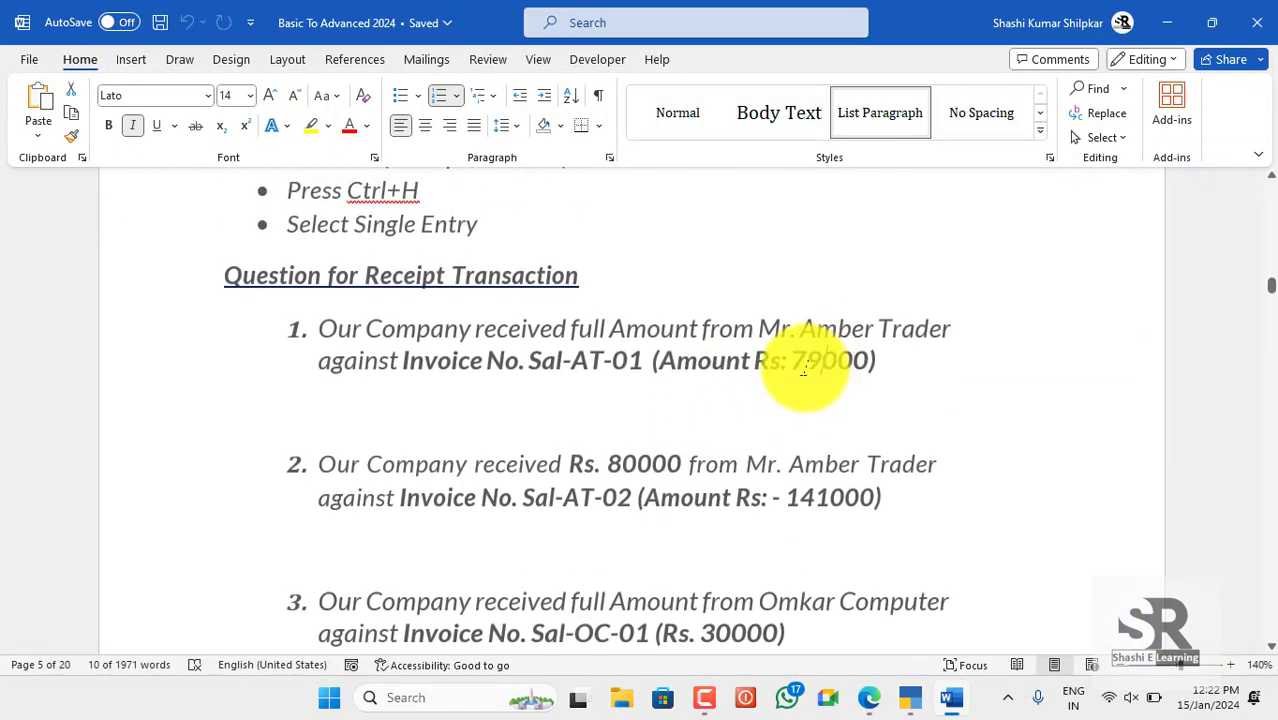
{"action": "left_click", "coordinate": [795, 376]}
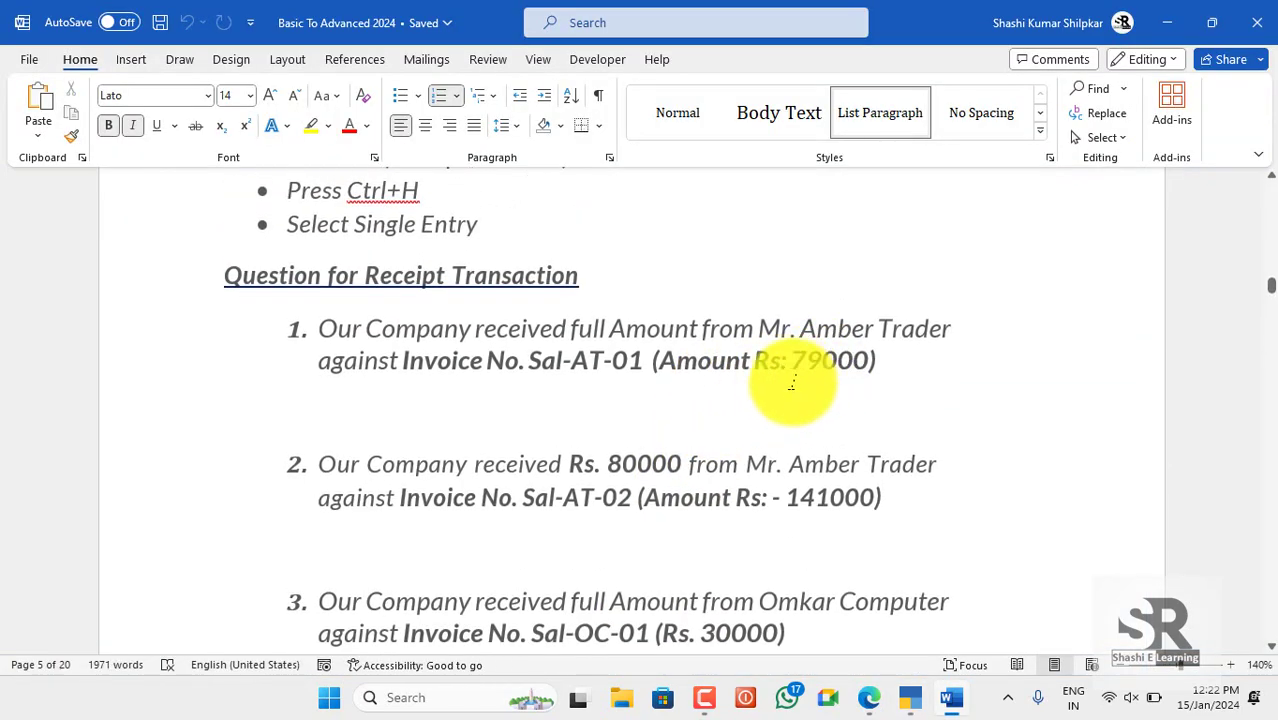
{"action": "key", "text": "alt+Tab"}
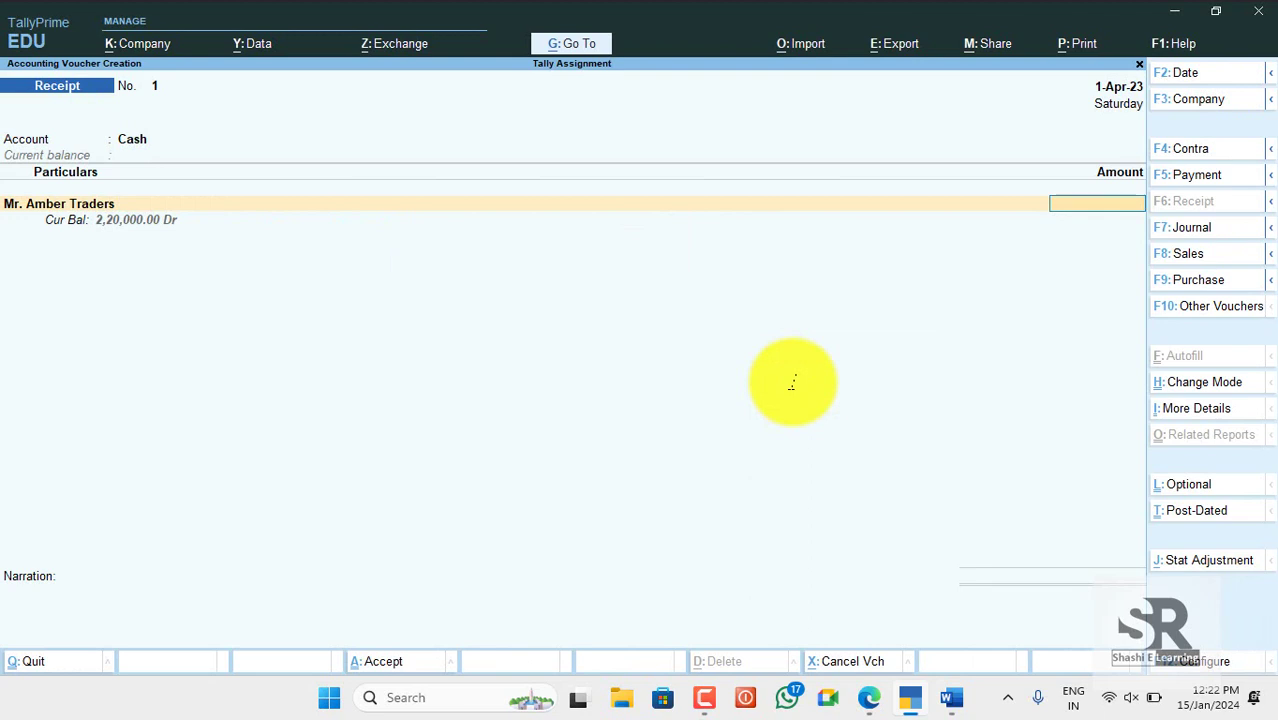
{"action": "type", "text": "79000"}
{"action": "key", "text": "Return"}
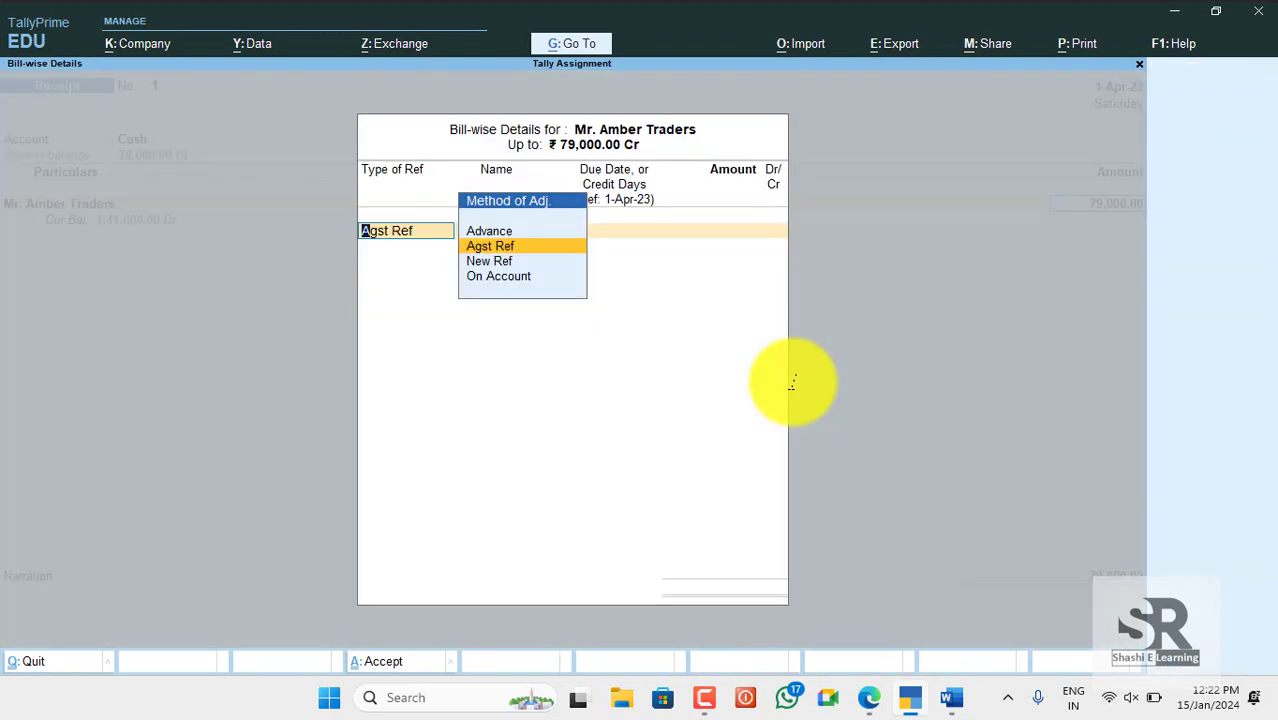
Allocate the receipt as Agst Ref to pending bill SAL-AT-01 and save the voucher with no narration.
{"action": "key", "text": "Return"}
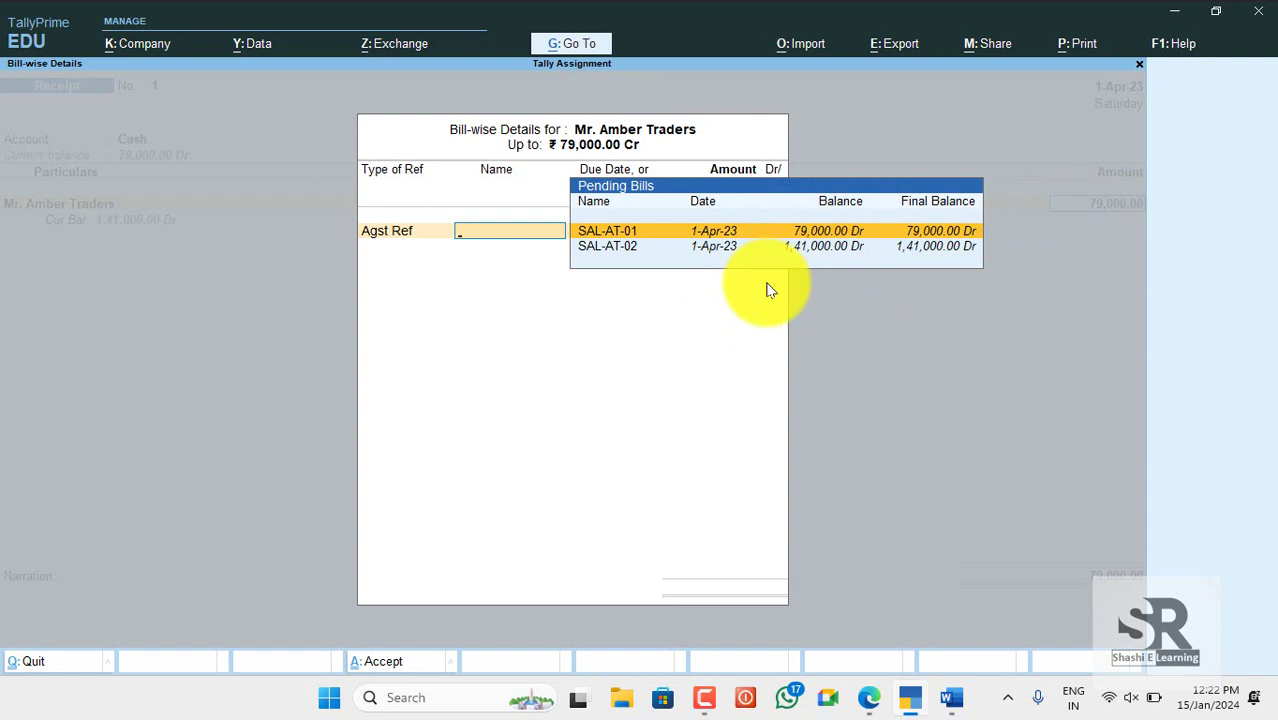
{"action": "left_click", "coordinate": [960, 238]}
{"action": "key", "text": "Return"}
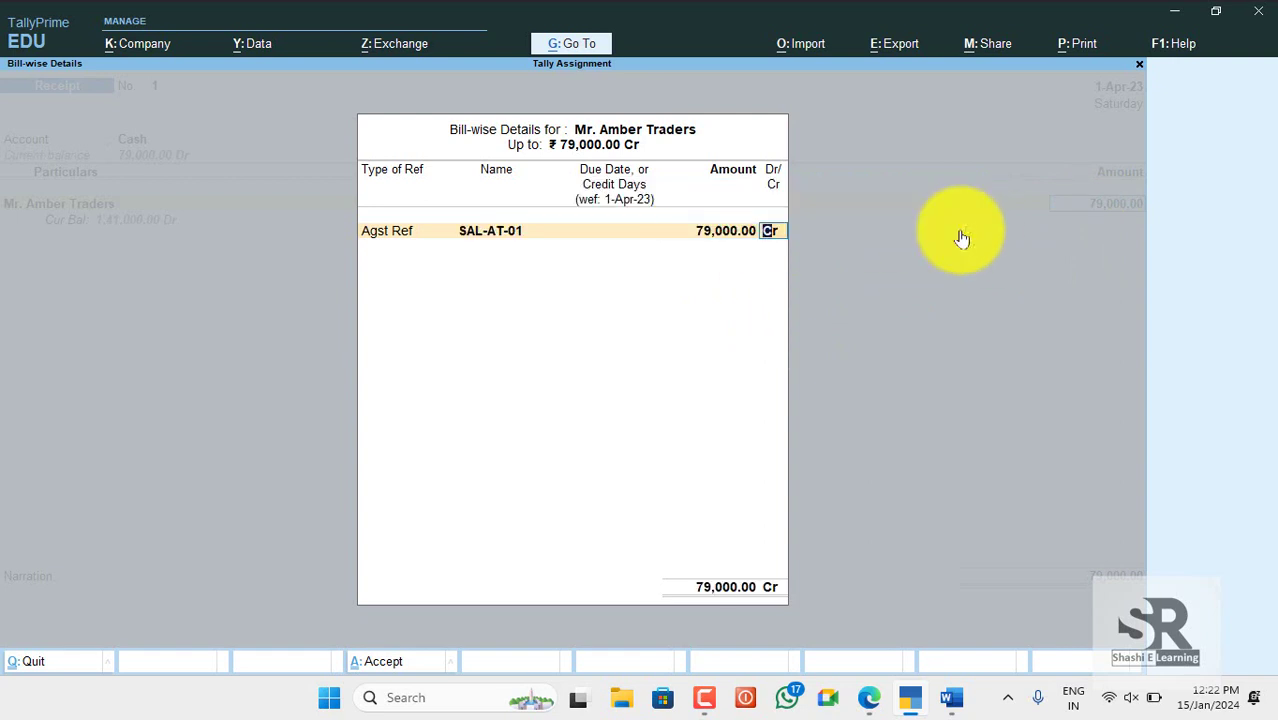
{"action": "key", "text": "Return"}
{"action": "key", "text": "Return"}
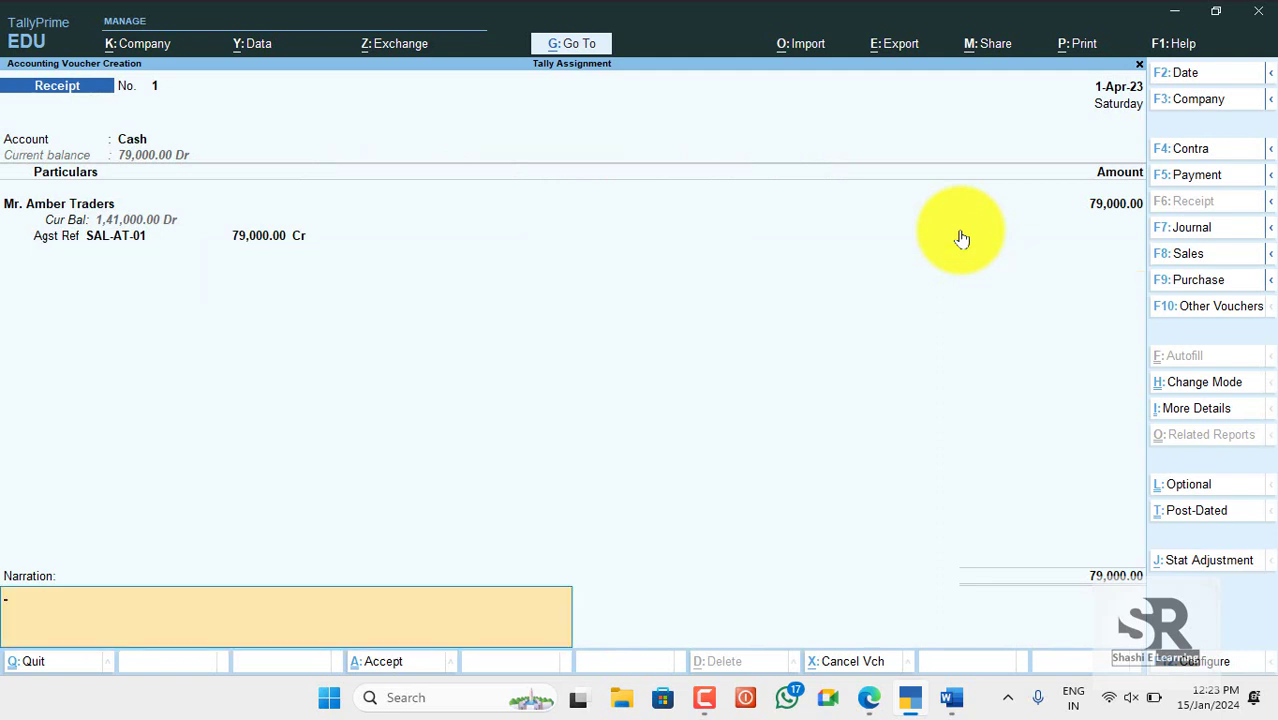
{"action": "key", "text": "Return"}
{"action": "key", "text": "Return"}
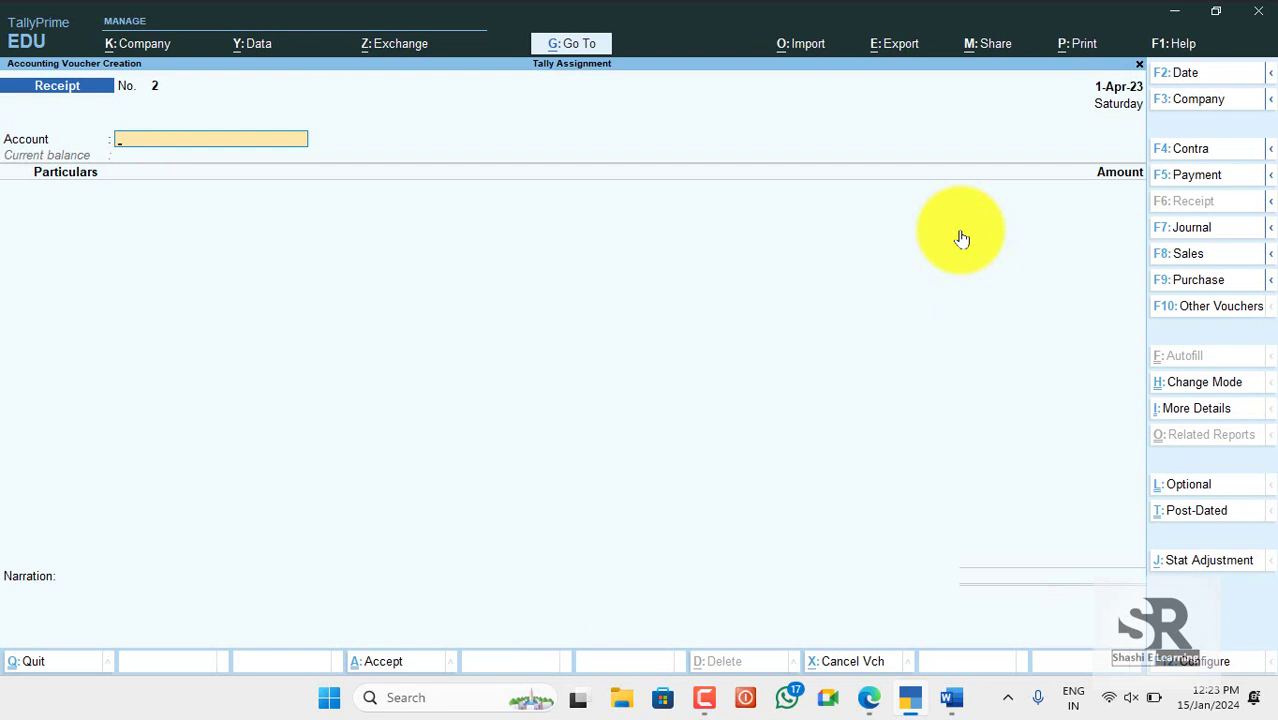
Set Cash as the second receipt's account and Mr. Amber Traders as its party.
{"action": "type", "text": "CASH"}
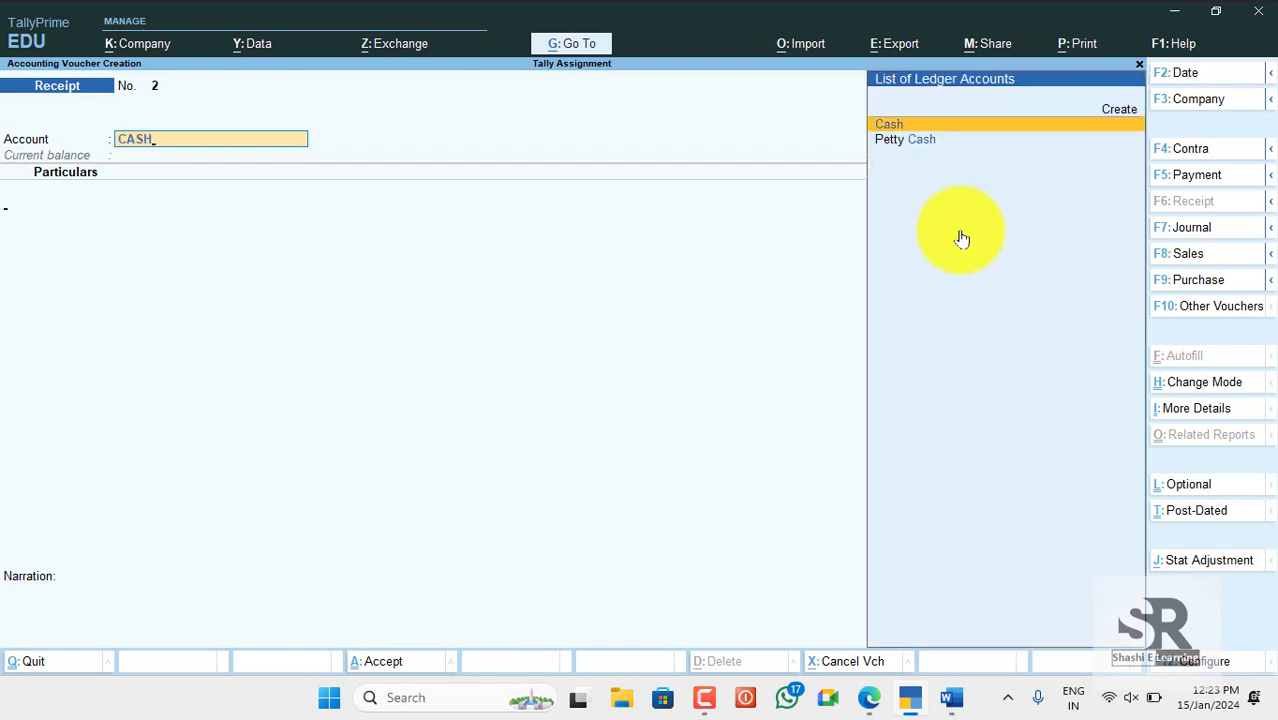
{"action": "key", "text": "Return"}
{"action": "type", "text": "M"}
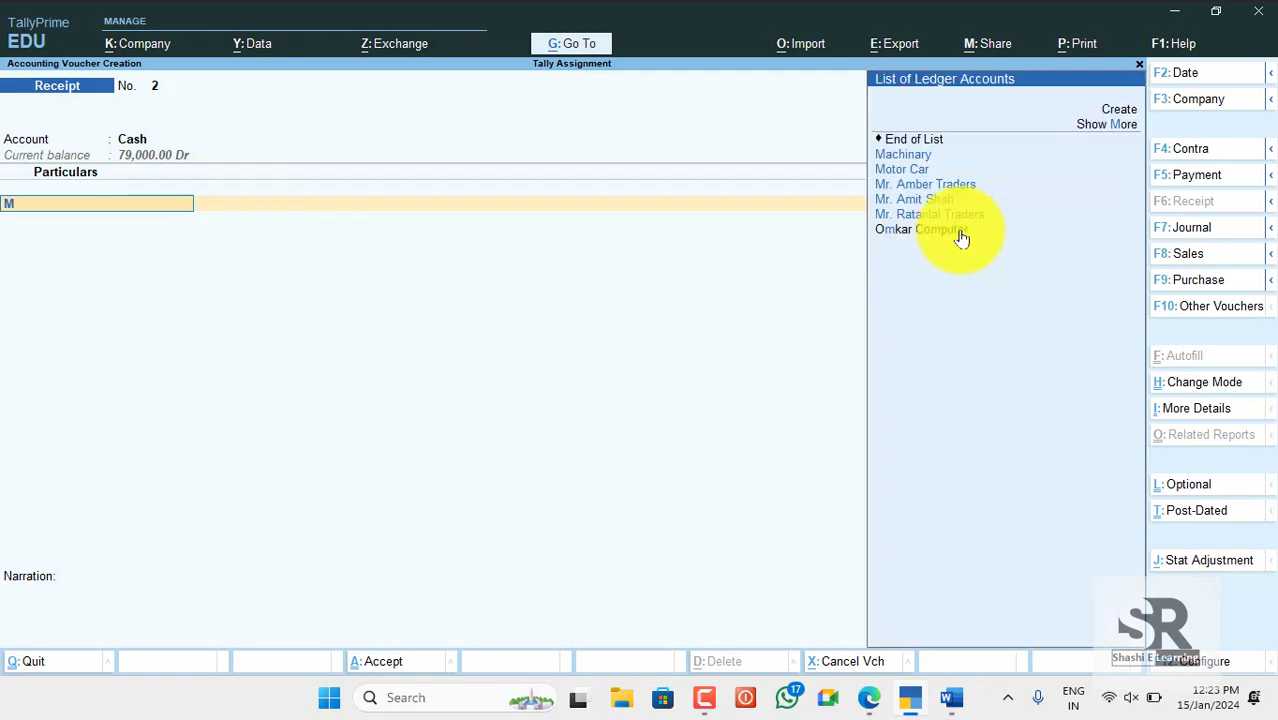
{"action": "type", "text": "R"}
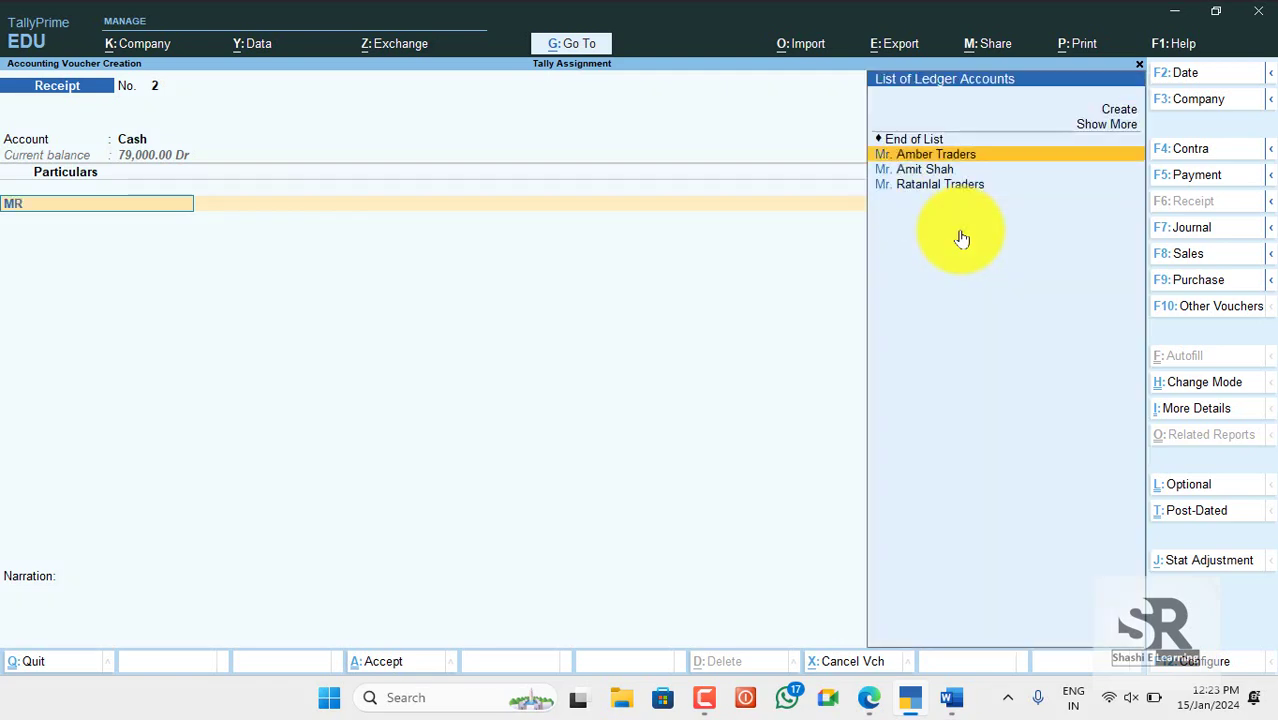
{"action": "key", "text": "Return"}
Check question 2 in the Word document and enter 141000 as the second receipt's amount in TallyPrime.
{"action": "key", "text": "alt+Tab"}
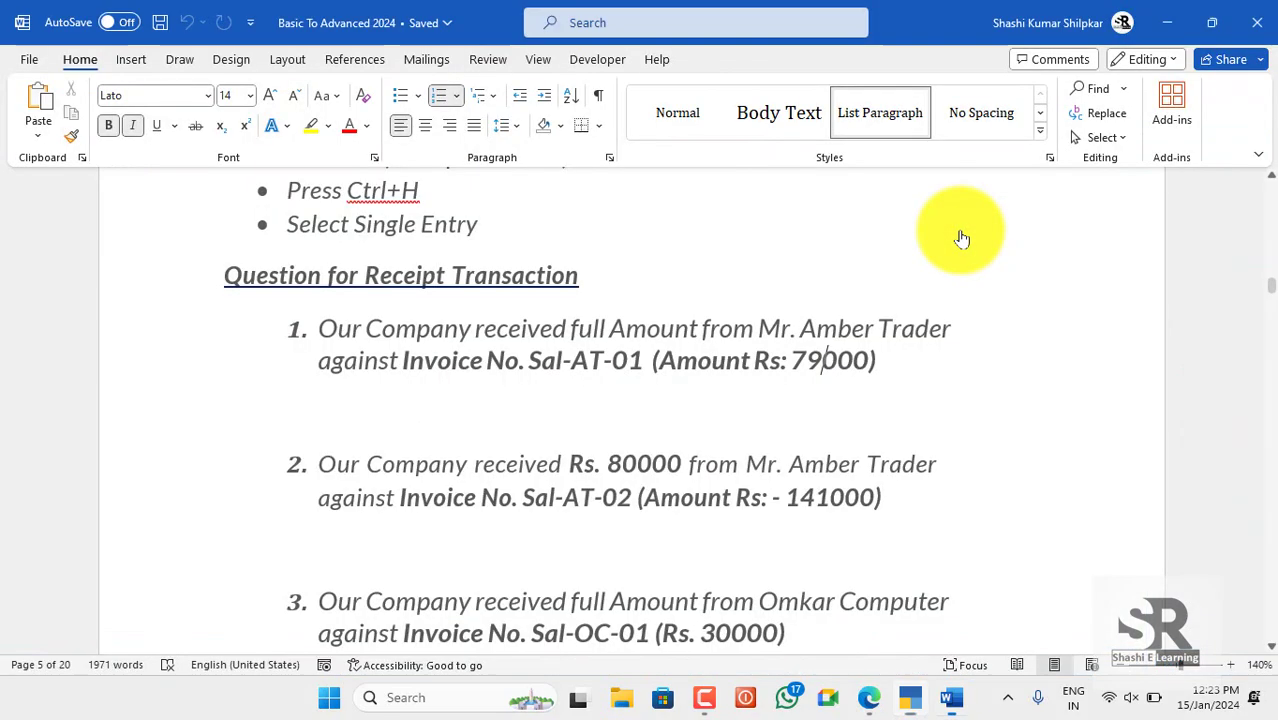
{"action": "key", "text": "alt+Tab"}
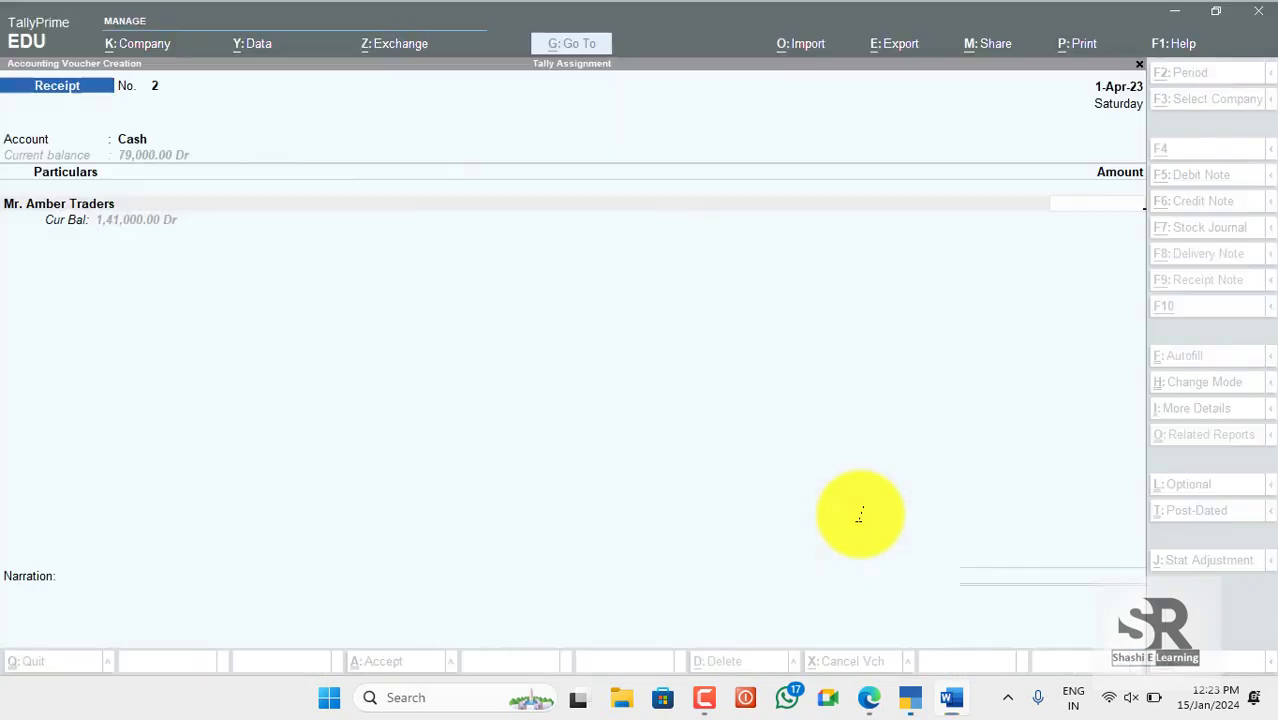
{"action": "type", "text": "14"}
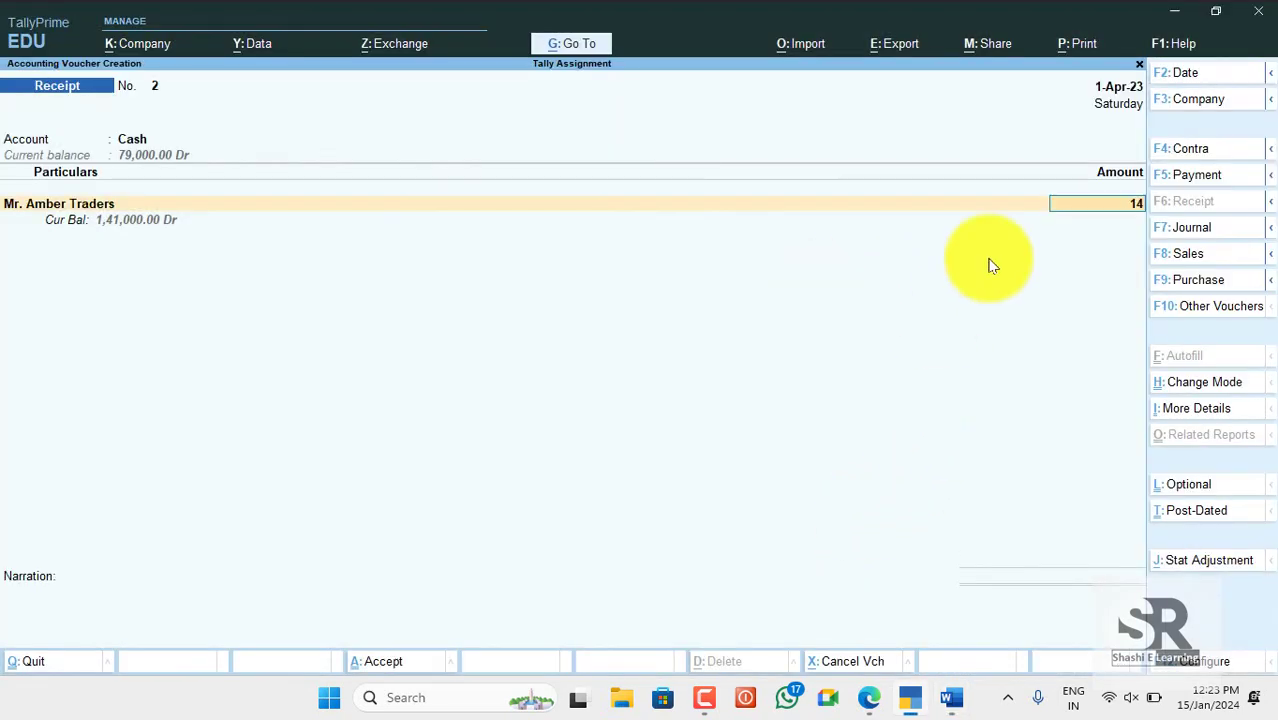
{"action": "type", "text": "1000"}
{"action": "key", "text": "Return"}
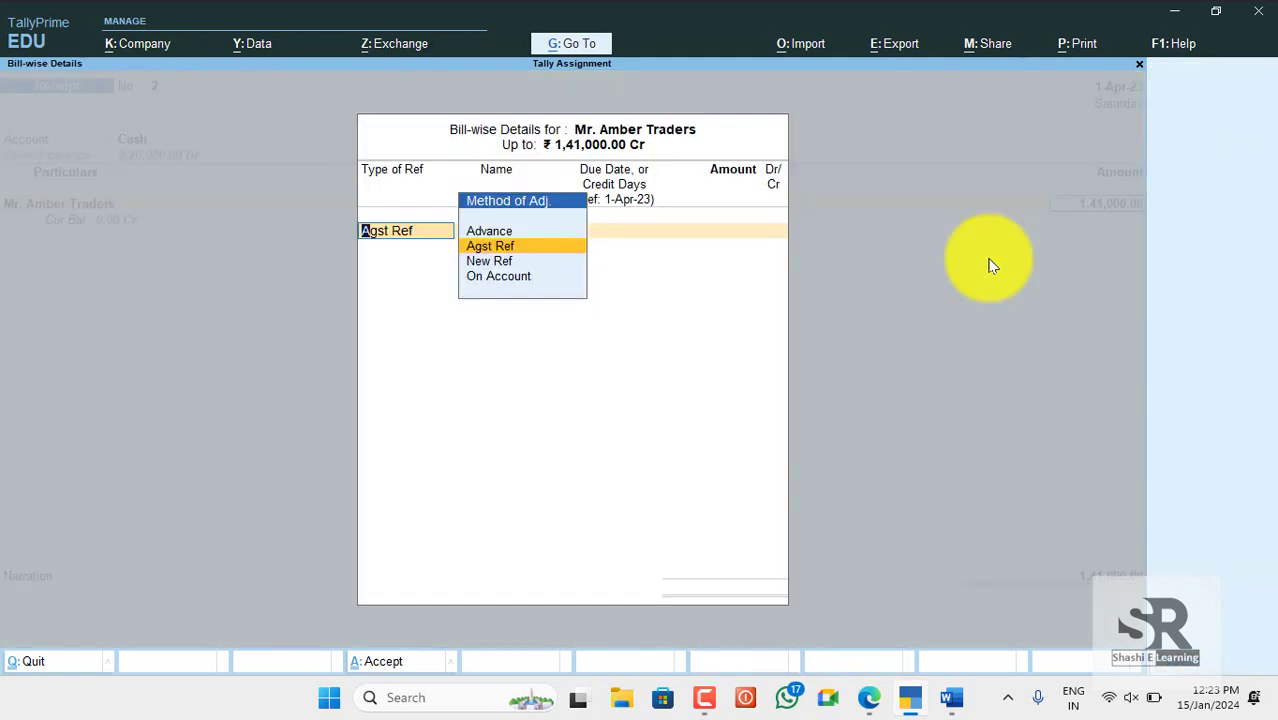
Allocate the receipt as Agst Ref to pending bill SAL-AT-02 and save the voucher with no narration.
{"action": "key", "text": "Return"}
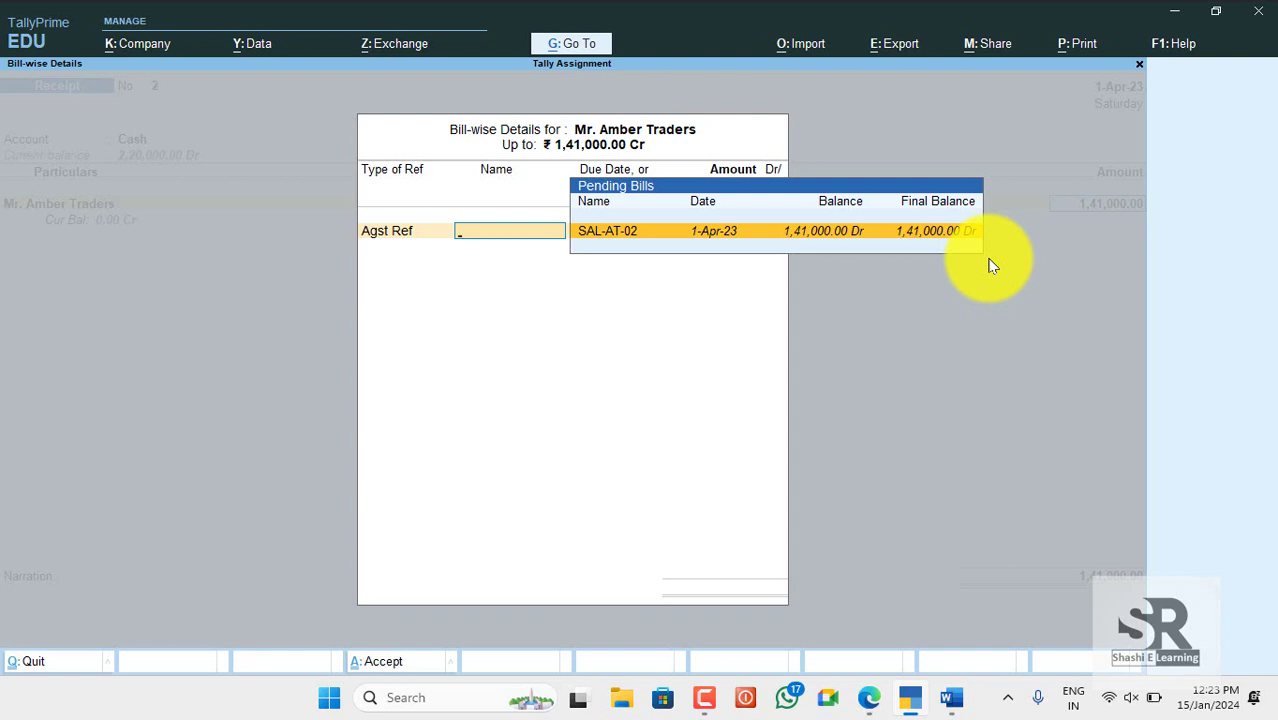
{"action": "key", "text": "Return"}
{"action": "key", "text": "Return"}
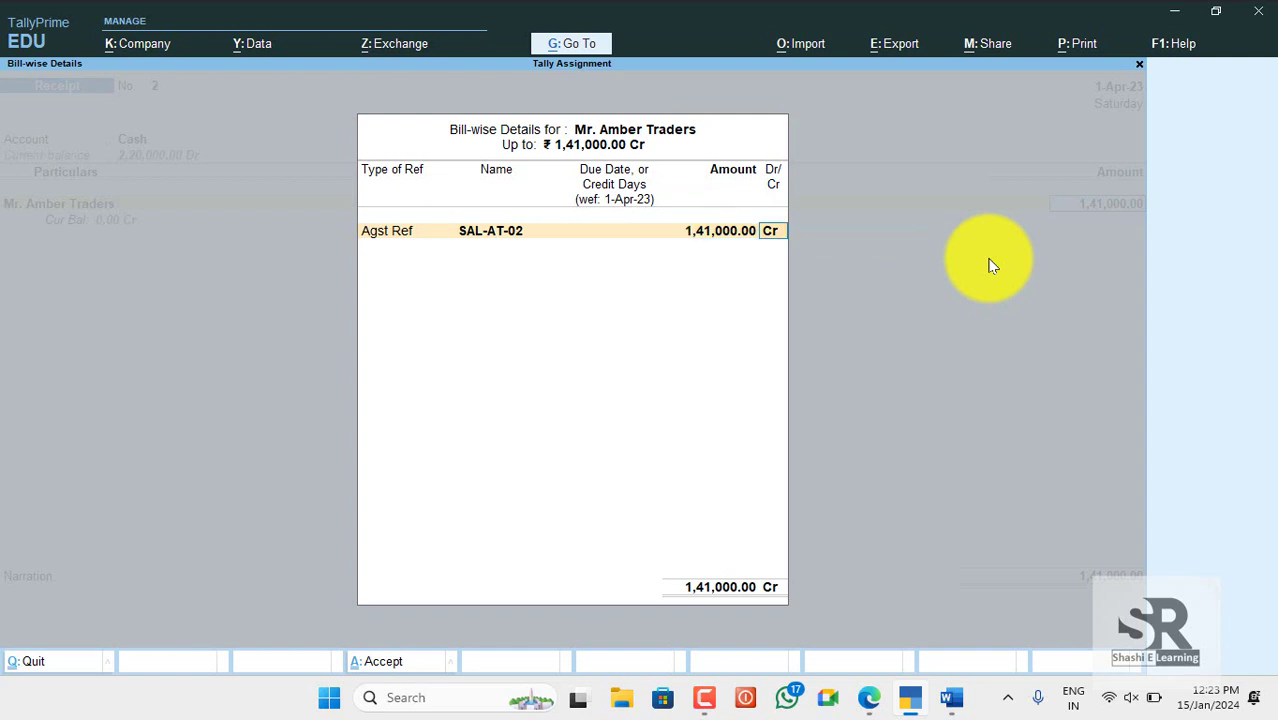
{"action": "key", "text": "Return"}
{"action": "key", "text": "Return"}
{"action": "key", "text": "Return"}
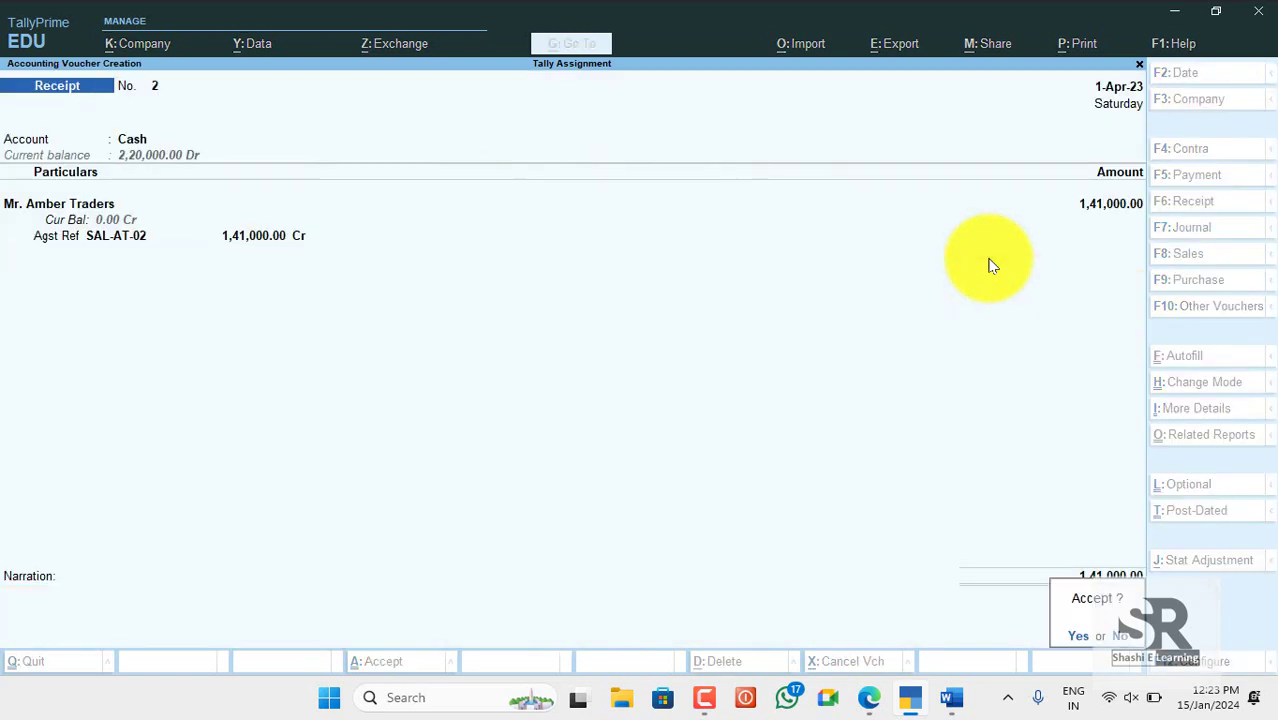
{"action": "key", "text": "Return"}
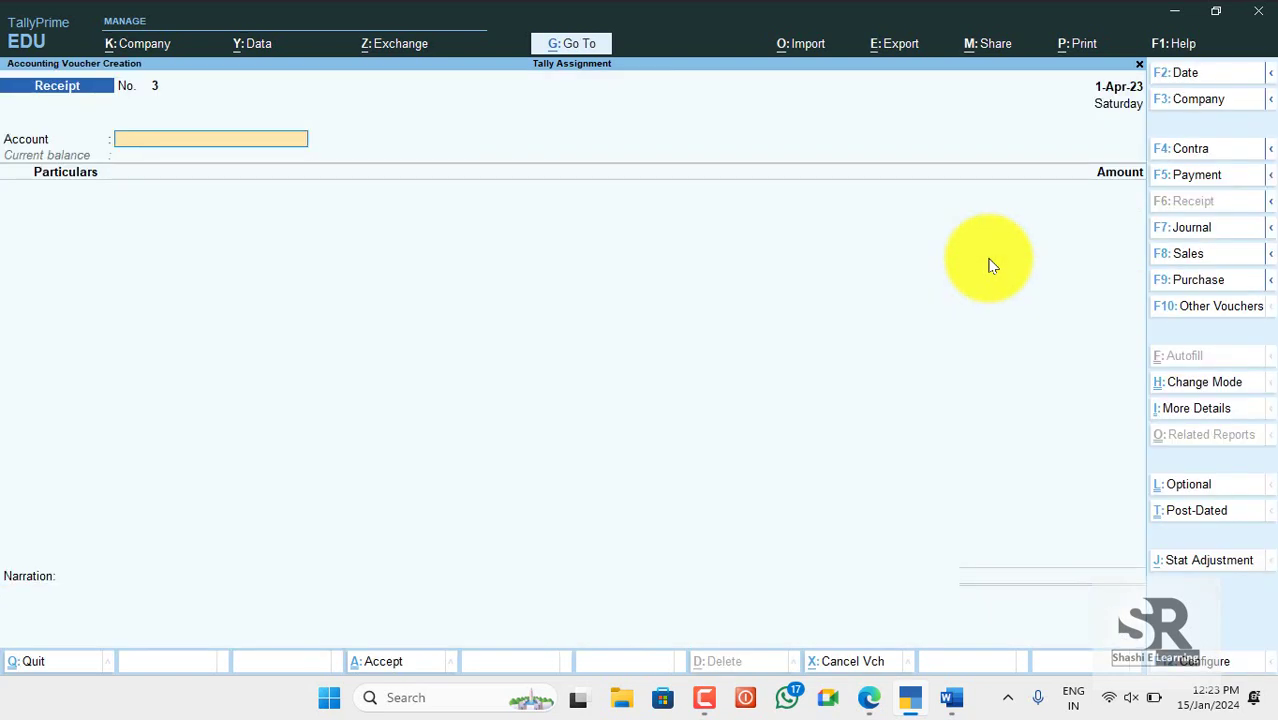
Set Cash as the third receipt's account and check question 3's party and amount in the Word document.
{"action": "type", "text": "CASH"}
{"action": "key", "text": "Return"}
{"action": "key", "text": "alt+Tab"}
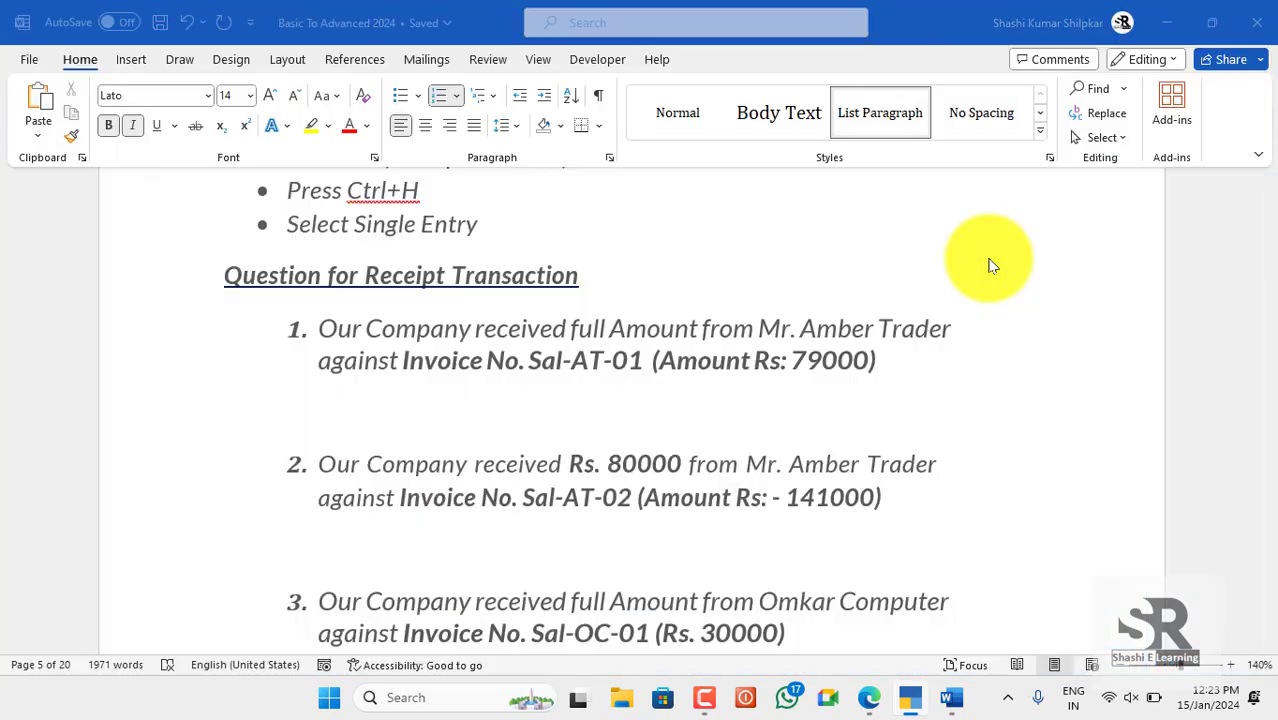
{"action": "scroll", "coordinate": [900, 350], "scroll_direction": "down", "scroll_amount": 3}
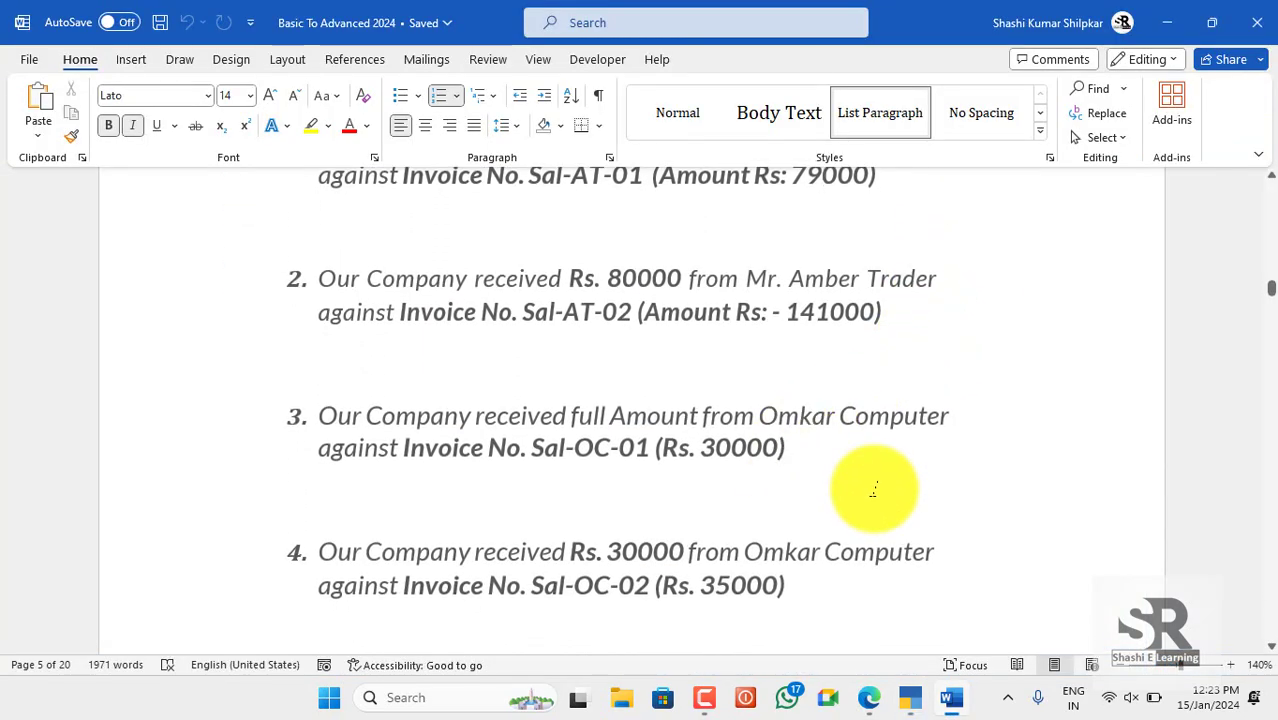
{"action": "key", "text": "alt+Tab"}
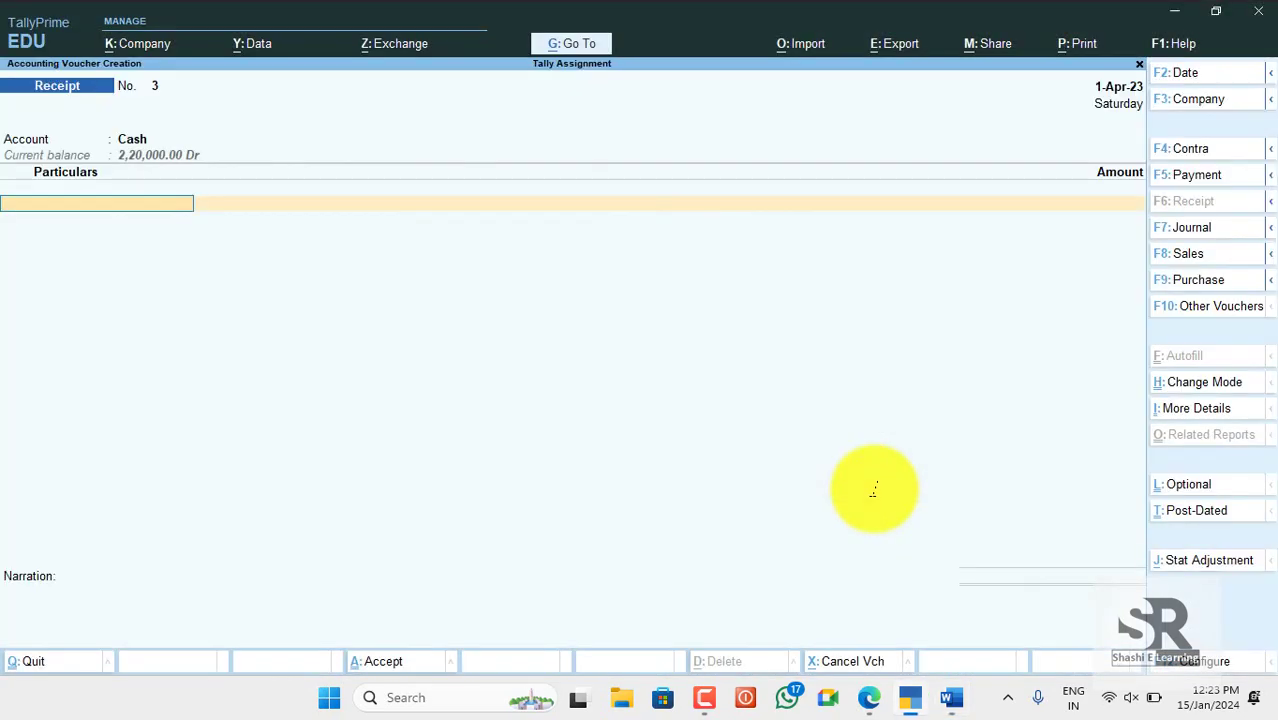
Select Omkar Computer as the third receipt's party and enter 30000 as the amount.
{"action": "type", "text": "OMKA"}
{"action": "key", "text": "Return"}
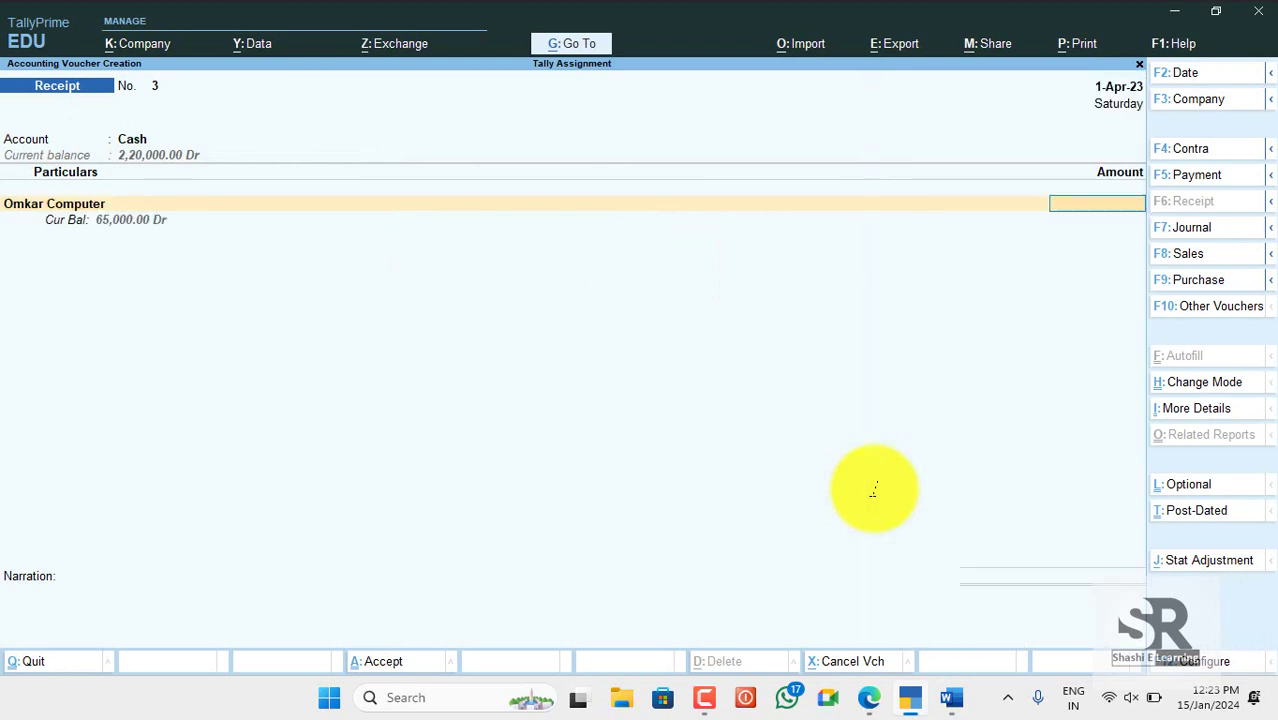
{"action": "type", "text": "30000"}
{"action": "key", "text": "Return"}
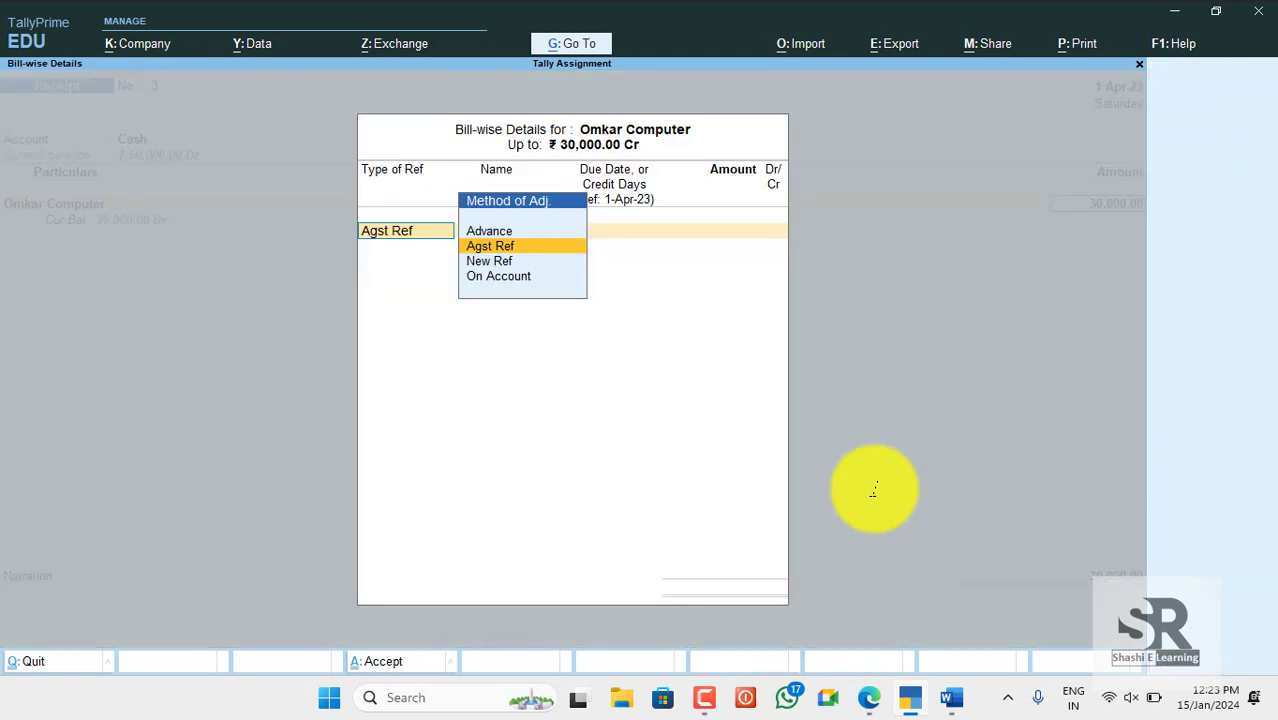
Allocate the receipt as Agst Ref to pending bill SAL-OC-01 and save the voucher with no narration.
{"action": "key", "text": "Return"}
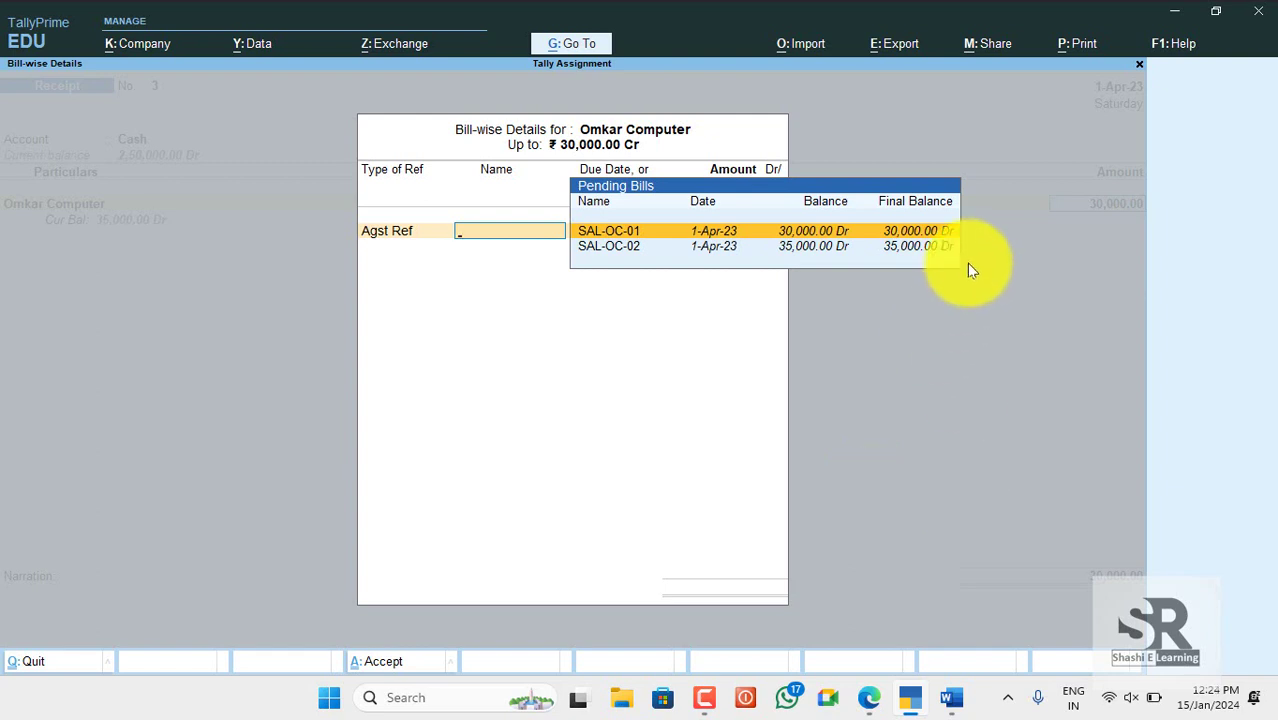
{"action": "key", "text": "Return"}
{"action": "key", "text": "Return"}
{"action": "key", "text": "Return"}
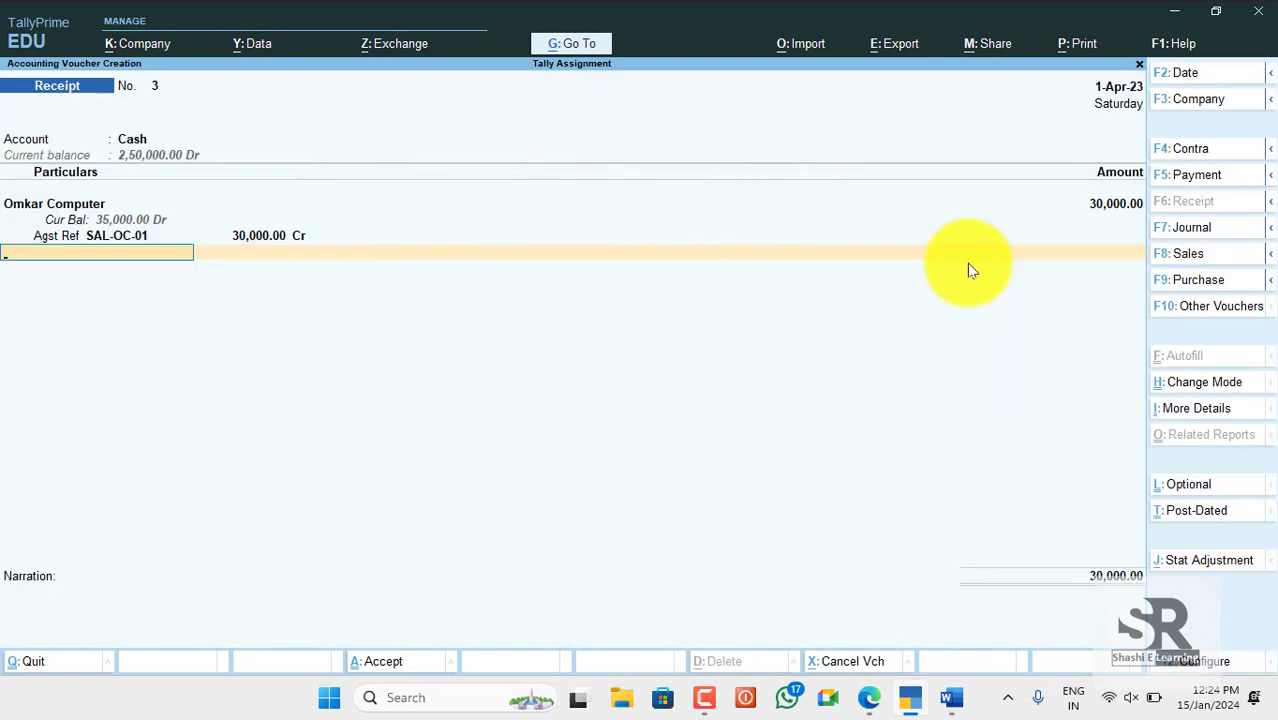
{"action": "key", "text": "Return"}
{"action": "key", "text": "Return"}
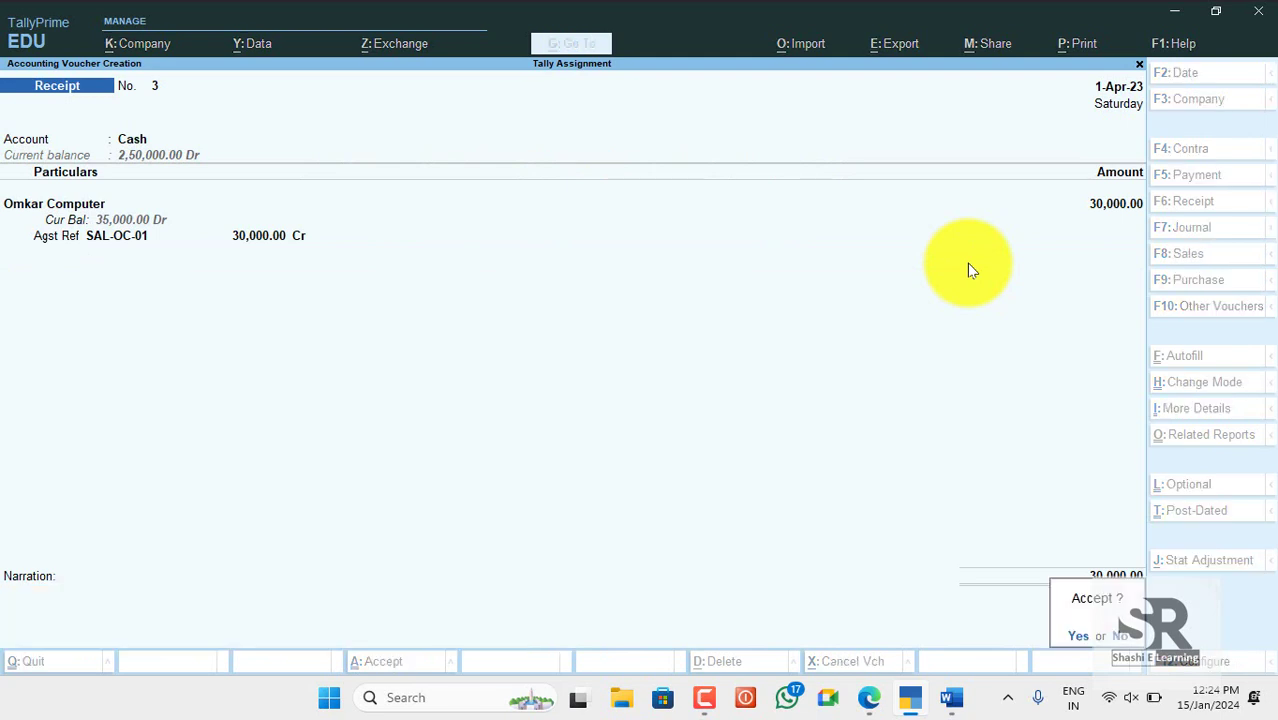
{"action": "key", "text": "Return"}
Set Cash as the fourth receipt's account and Omkar Computer as its party.
{"action": "type", "text": "CAS"}
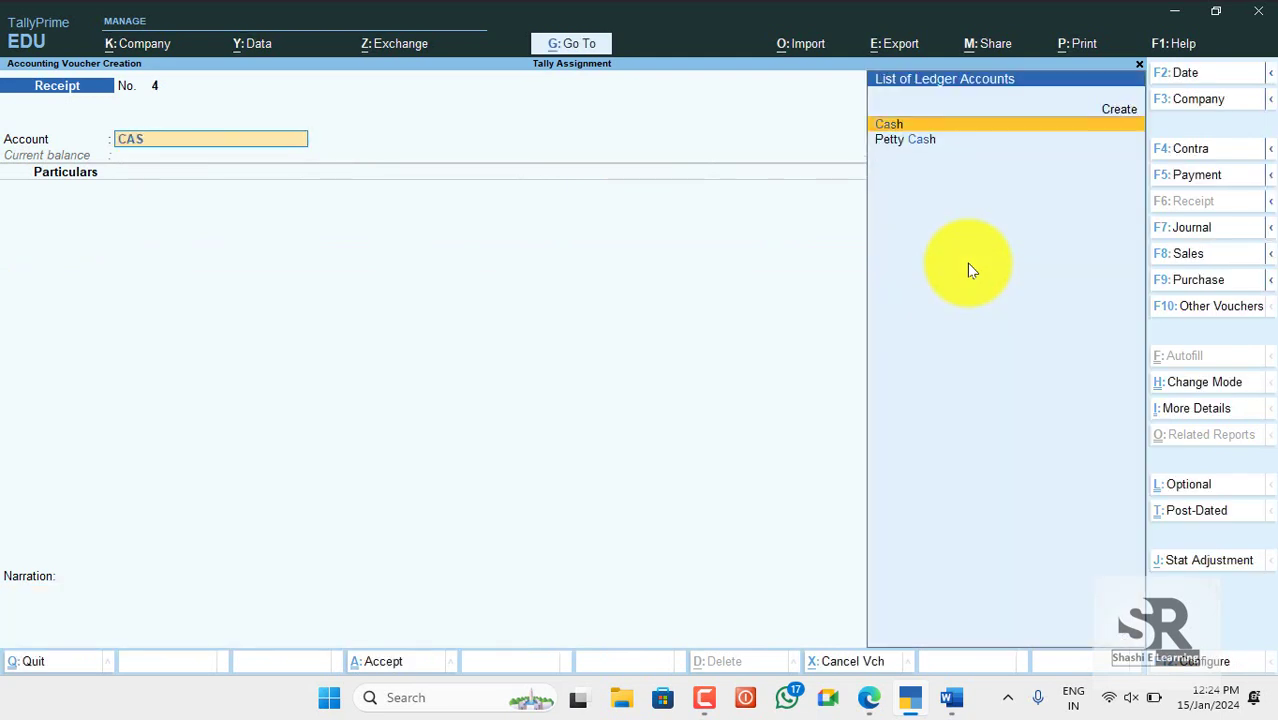
{"action": "type", "text": "H"}
{"action": "key", "text": "Return"}
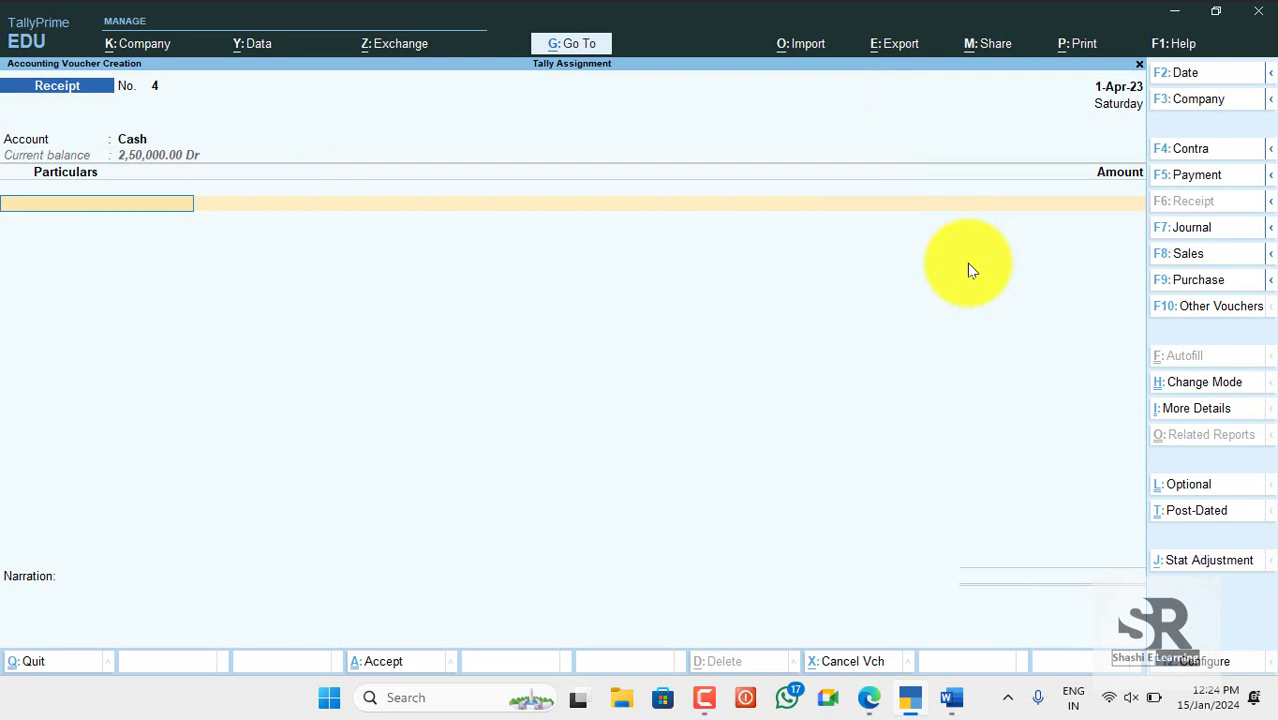
{"action": "type", "text": "OMK"}
{"action": "key", "text": "Return"}
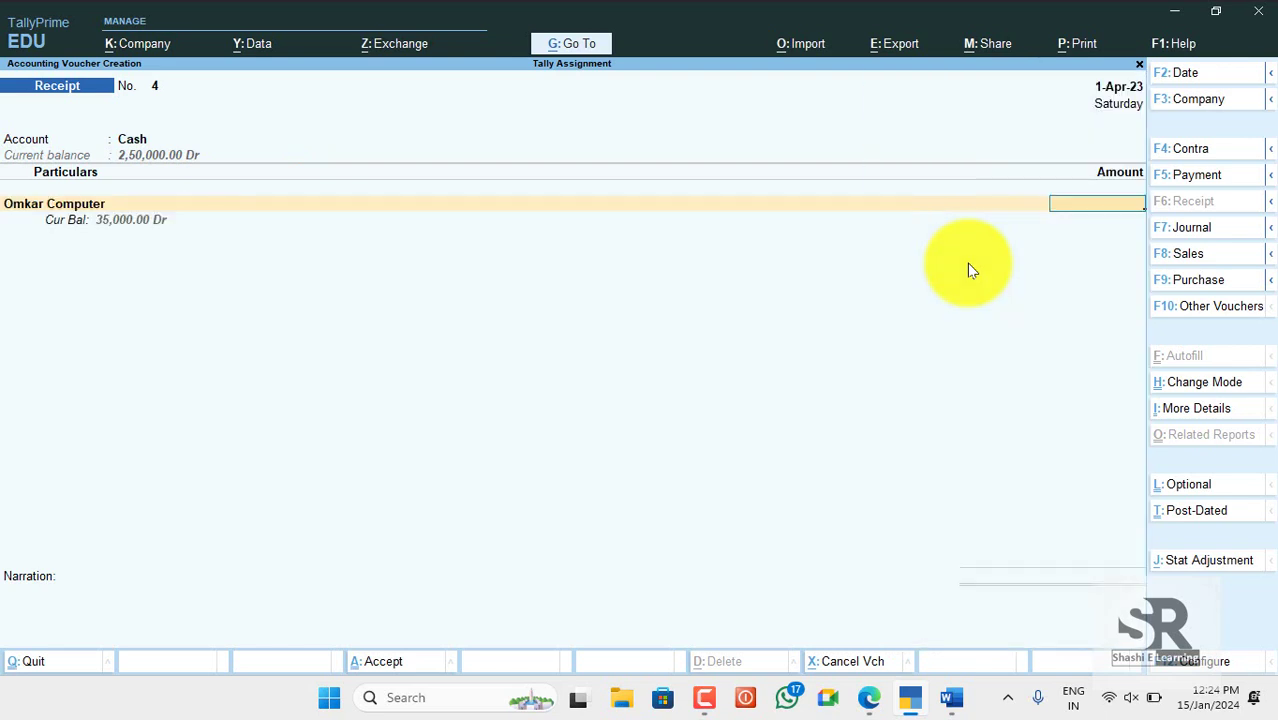
Enter 35000 as the fourth receipt's amount and allocate it as Agst Ref to pending bill SAL-OC-02.
{"action": "type", "text": "35000"}
{"action": "key", "text": "Return"}
{"action": "key", "text": "Return"}
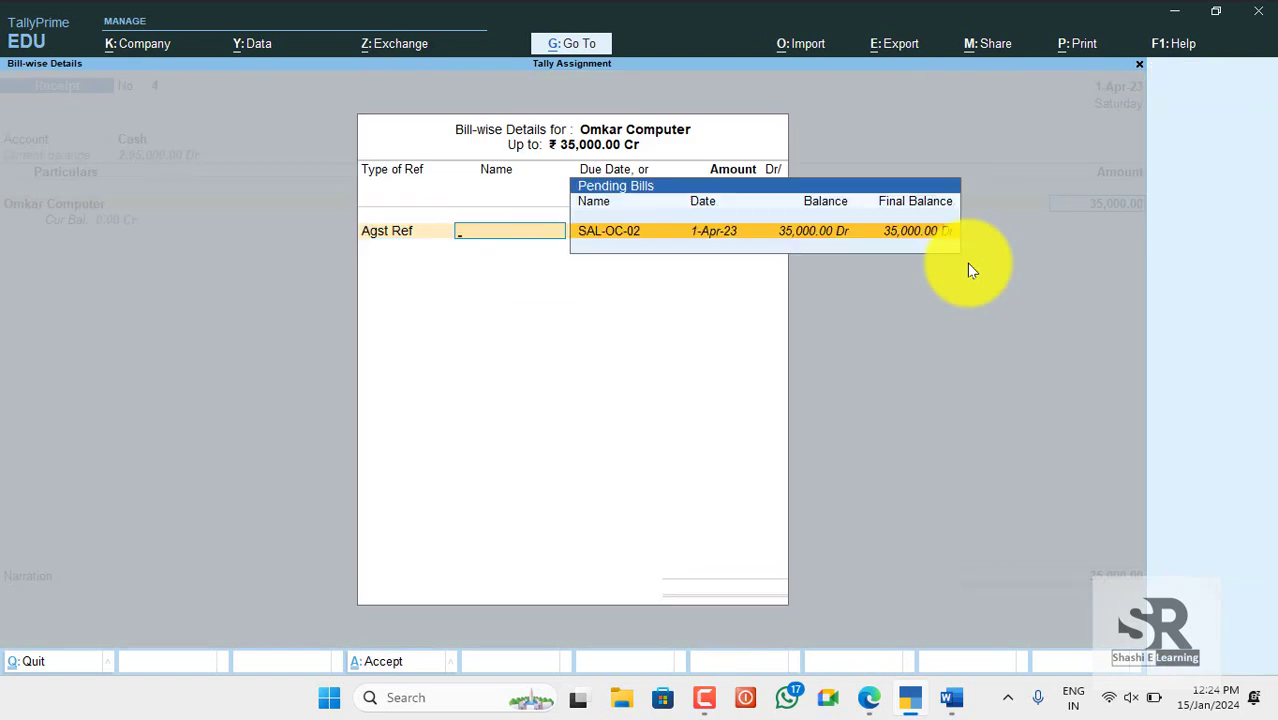
{"action": "key", "text": "Return"}
{"action": "key", "text": "Return"}
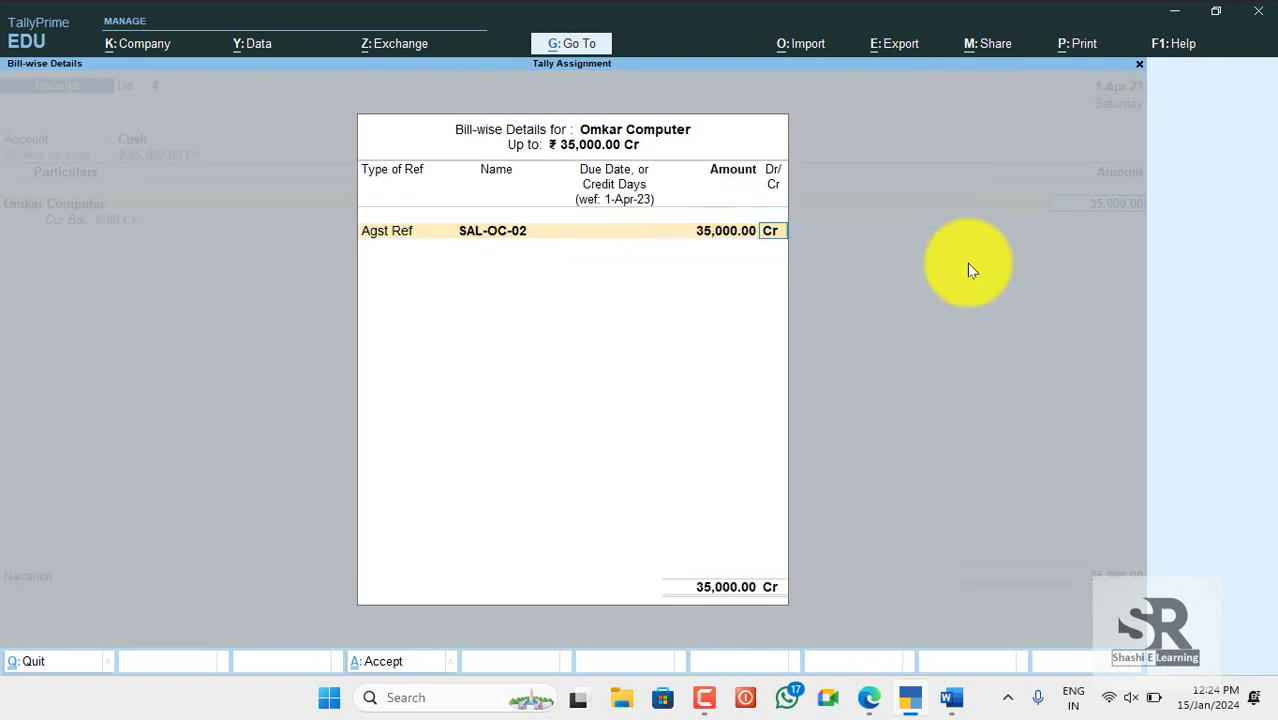
Accept the bill-wise details and save the fourth receipt voucher with no narration.
{"action": "key", "text": "Return"}
{"action": "key", "text": "Return"}
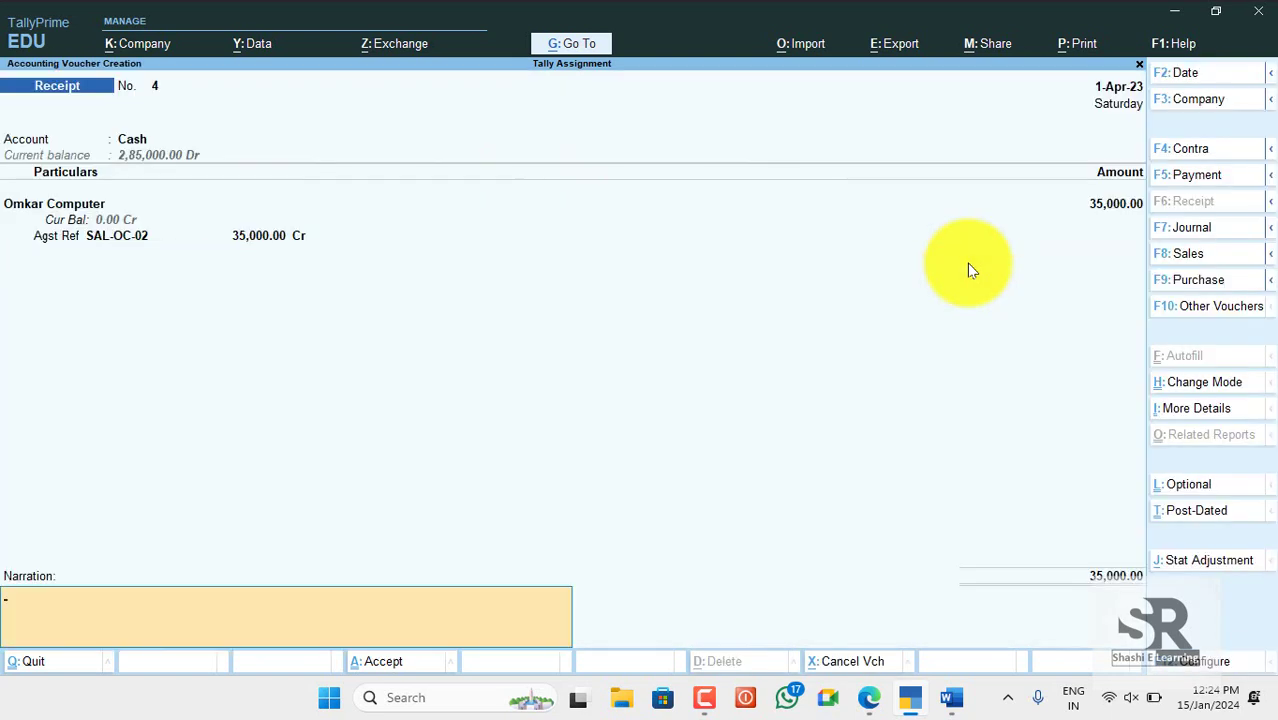
{"action": "key", "text": "Return"}
{"action": "key", "text": "Return"}
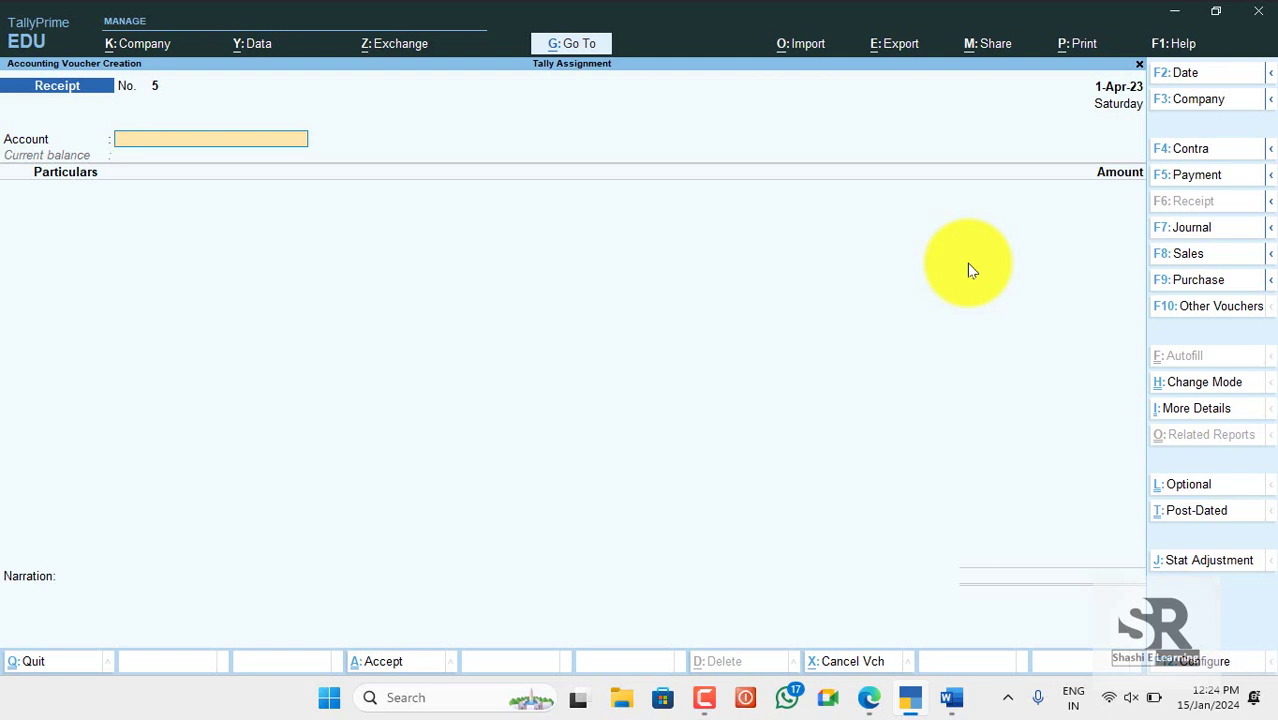
Leave receipt voucher entry and open the Display More Reports list from the Gateway of Tally.
{"action": "key", "text": "Escape"}
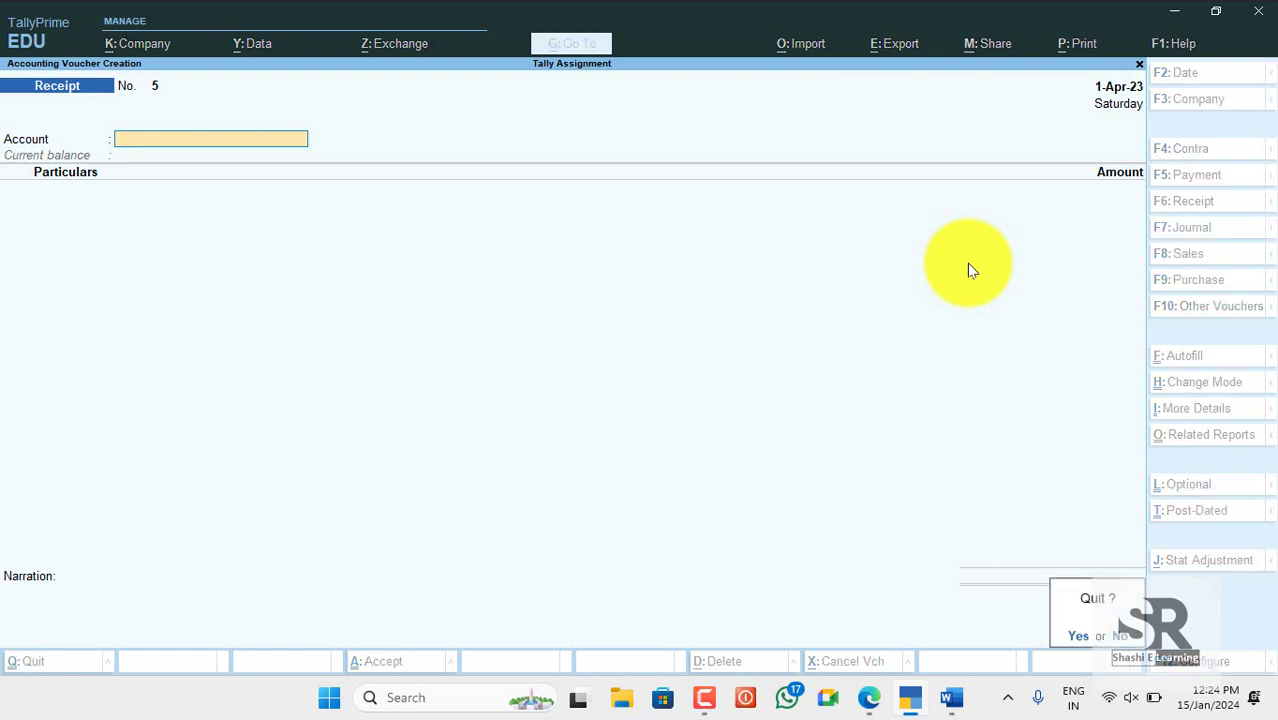
{"action": "key", "text": "y"}
{"action": "key", "text": "Down"}
{"action": "key", "text": "Down"}
{"action": "key", "text": "Down"}
{"action": "key", "text": "Down"}
{"action": "key", "text": "Down"}
{"action": "key", "text": "Down"}
{"action": "key", "text": "Down"}
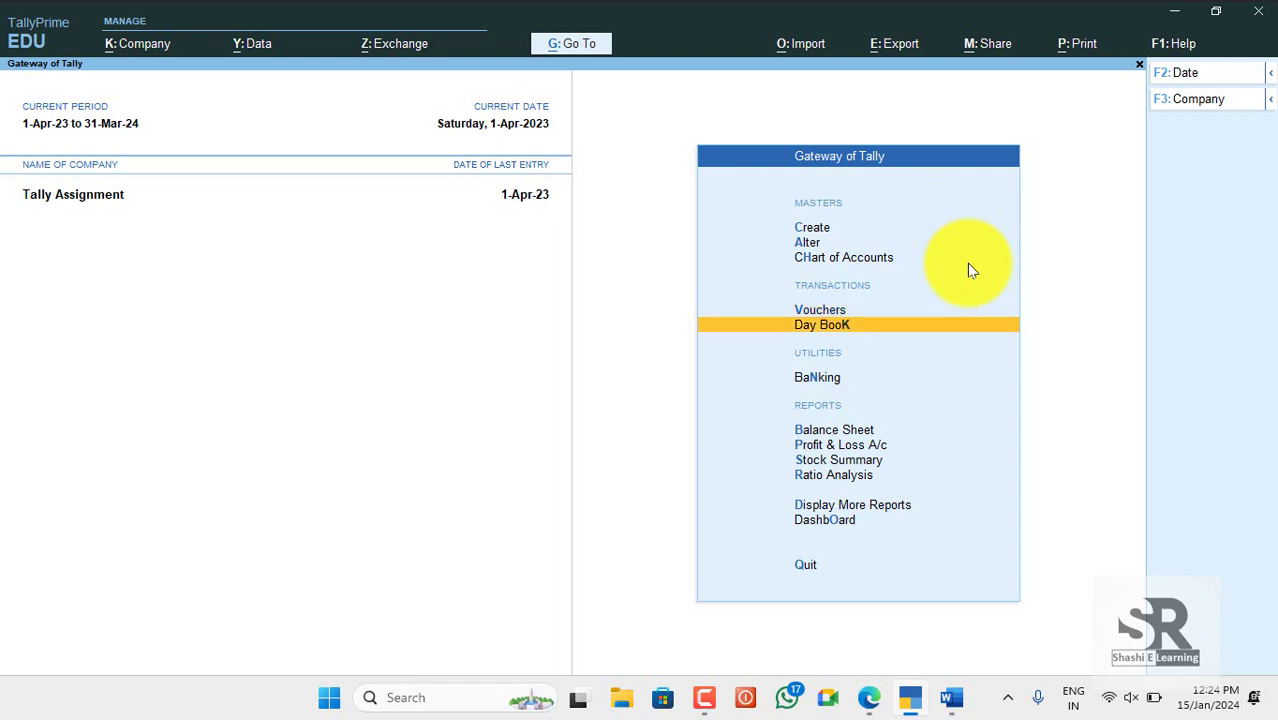
{"action": "key", "text": "Return"}
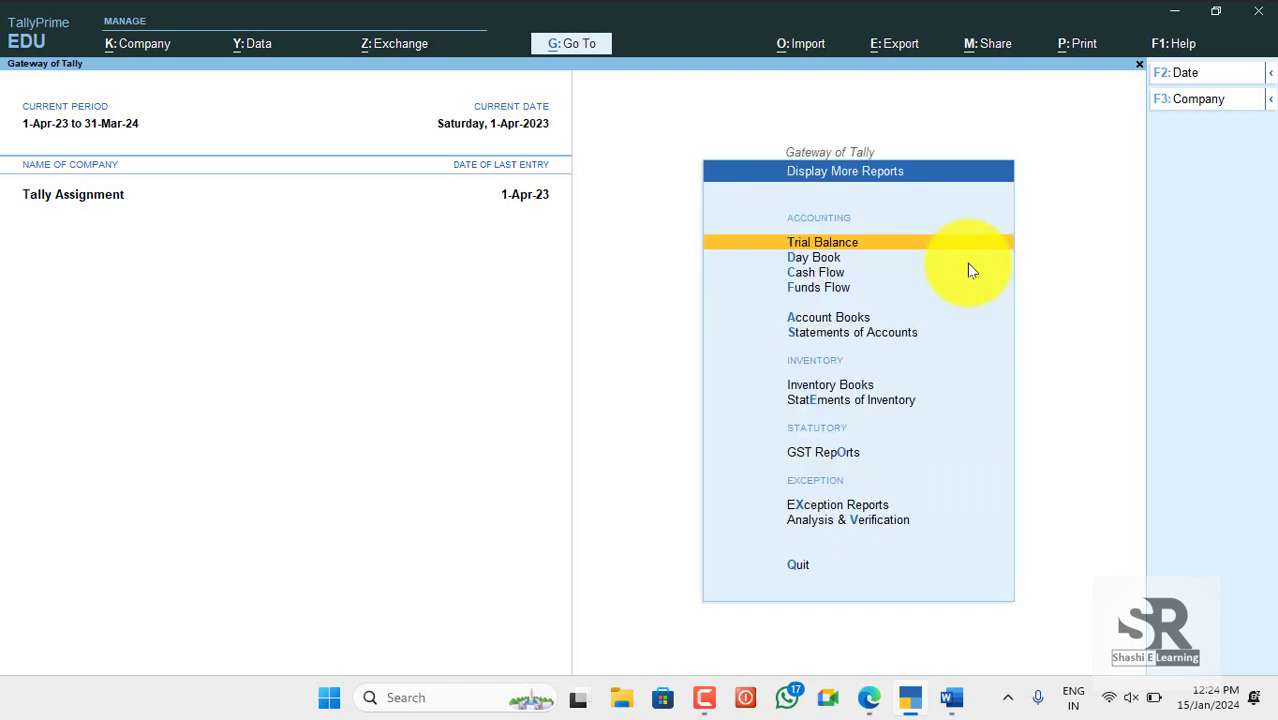
Check the outstanding Receivables report under Statements of Accounts and return to the Gateway of Tally.
{"action": "key", "text": "Down"}
{"action": "key", "text": "Down"}
{"action": "key", "text": "Down"}
{"action": "key", "text": "Down"}
{"action": "key", "text": "Down"}
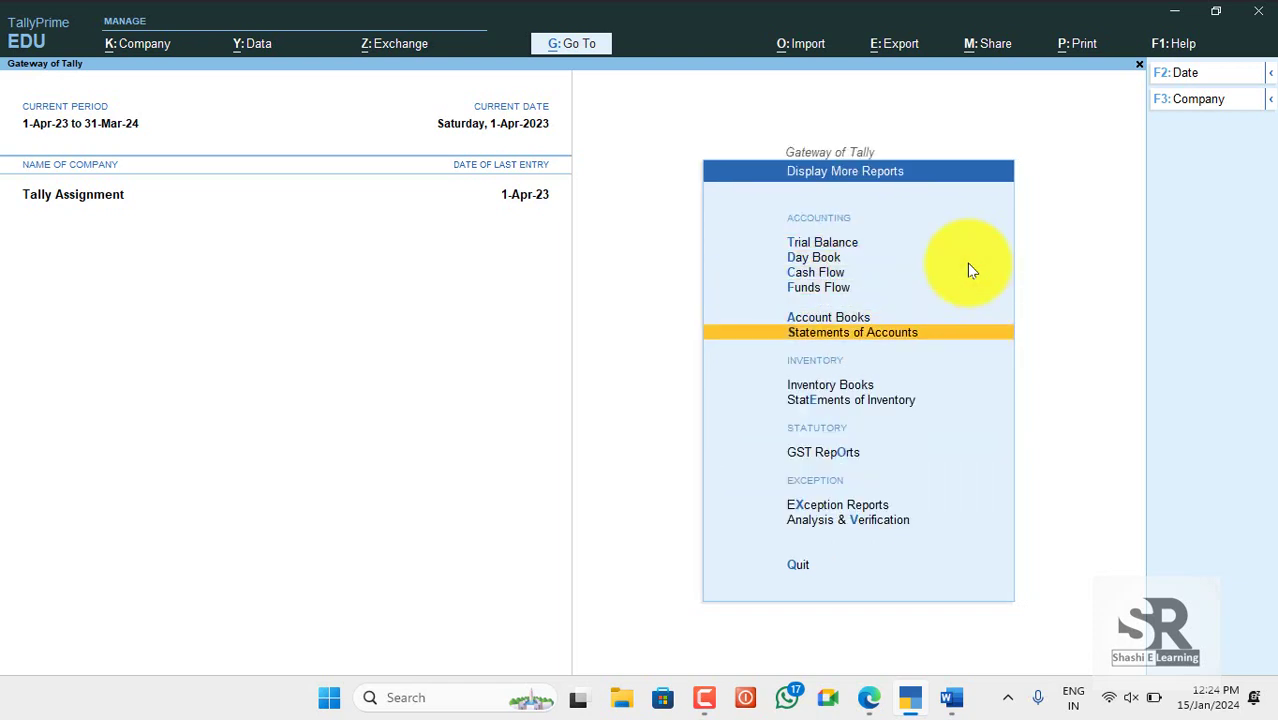
{"action": "key", "text": "Return"}
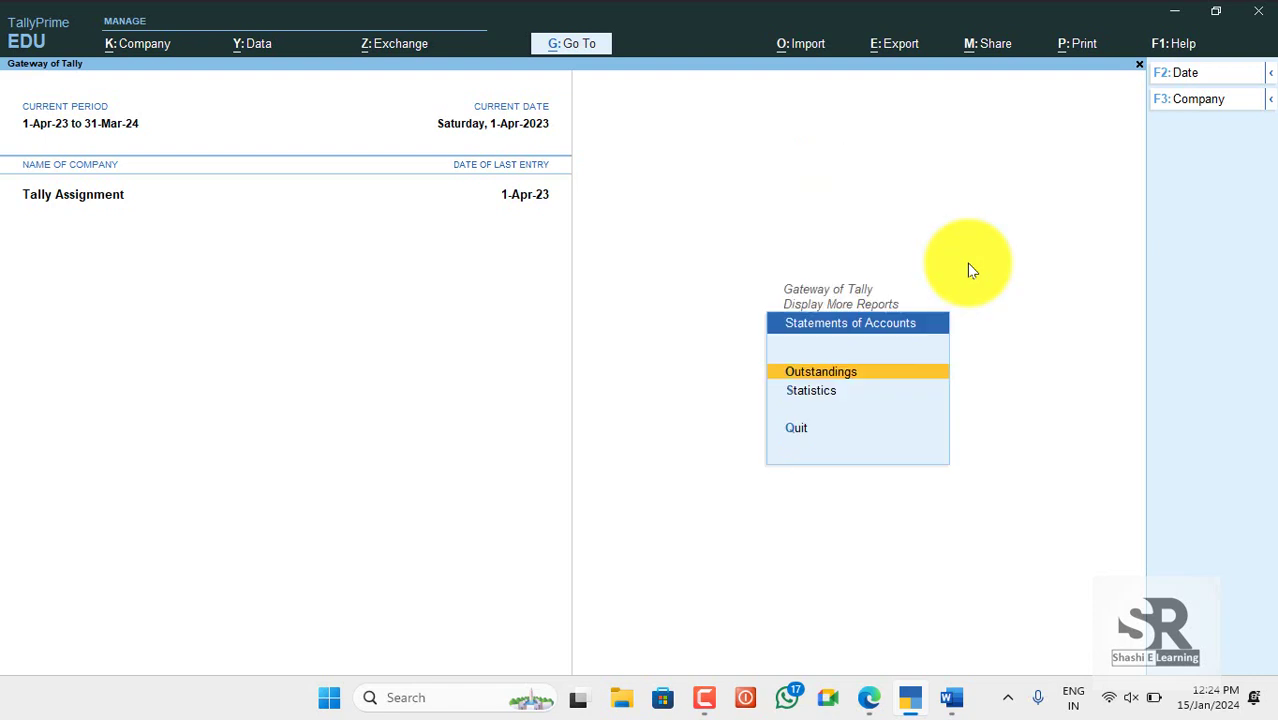
{"action": "key", "text": "Return"}
{"action": "key", "text": "Down"}
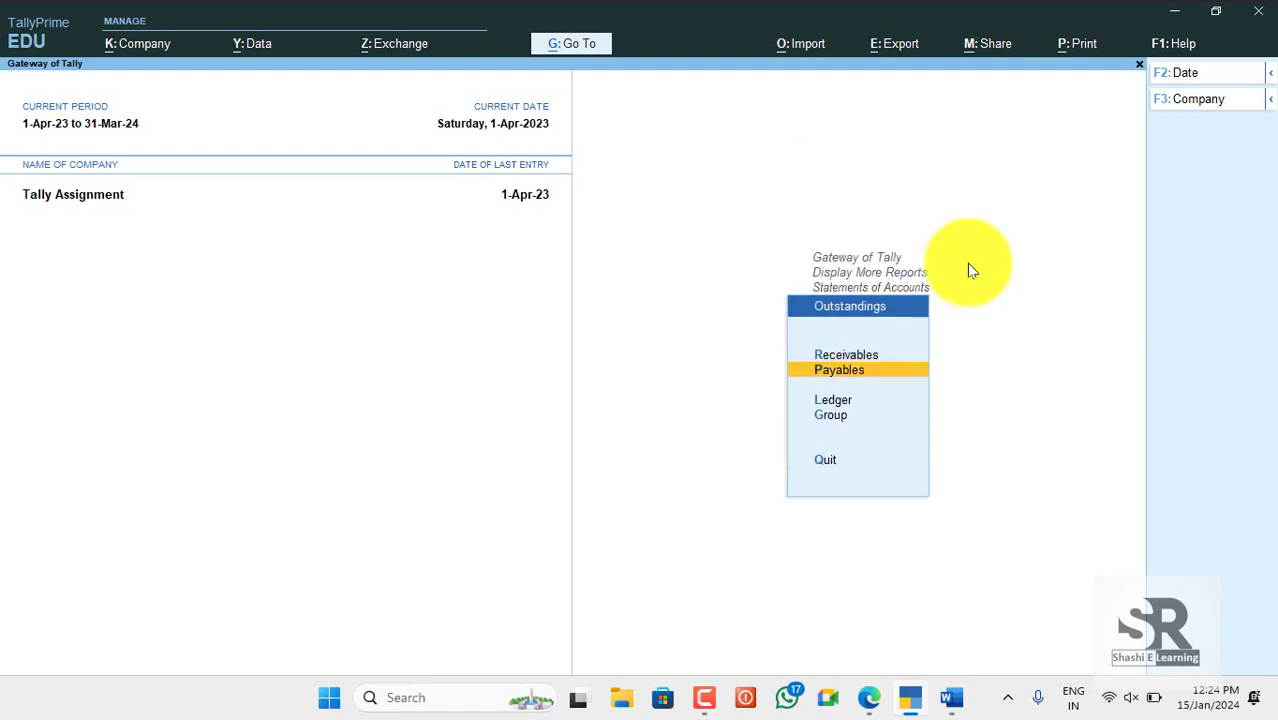
{"action": "key", "text": "Up"}
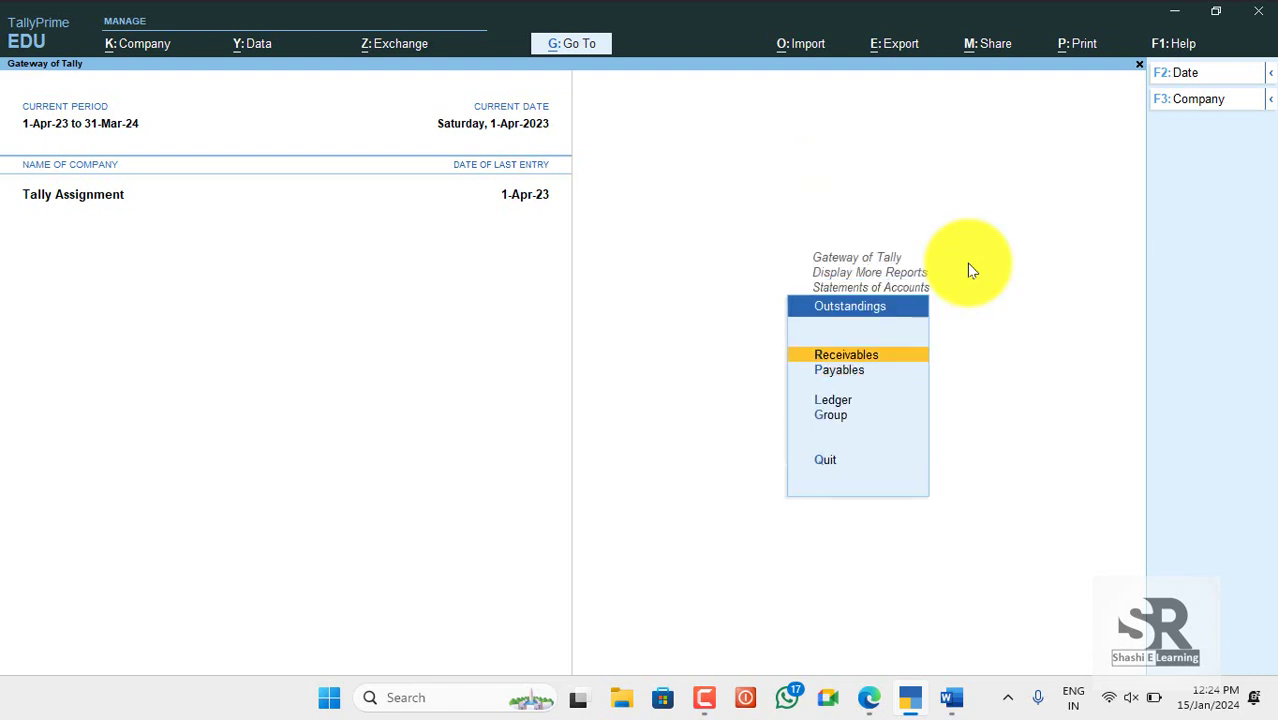
{"action": "key", "text": "Return"}
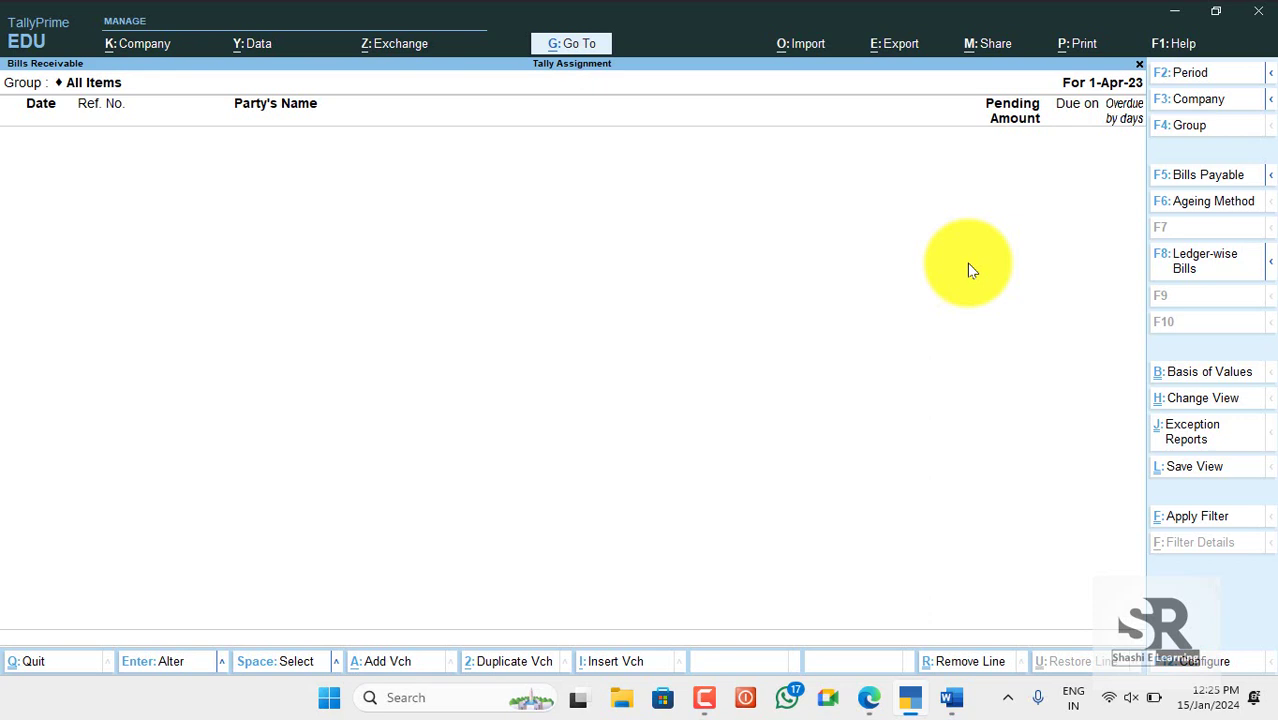
{"action": "key", "text": "Escape"}
{"action": "key", "text": "Escape"}
{"action": "key", "text": "Escape"}
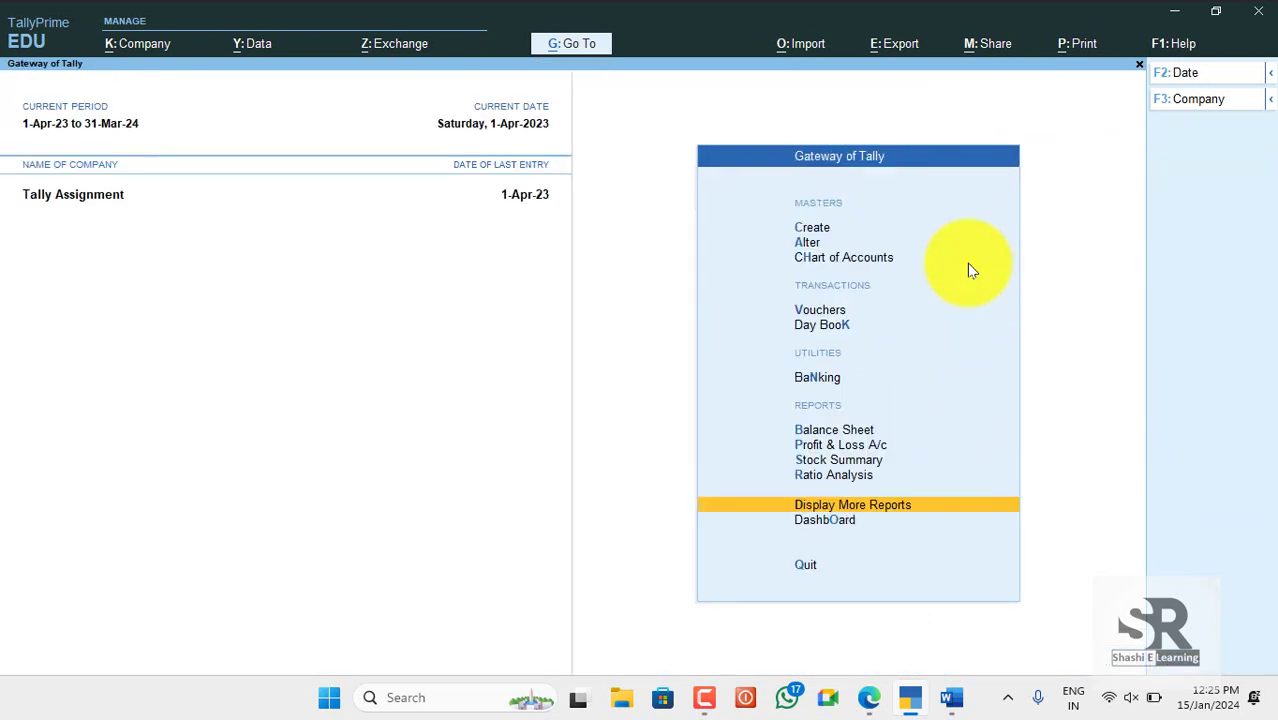
Open voucher entry and switch the new voucher to the Payment type.
{"action": "key", "text": "Home"}
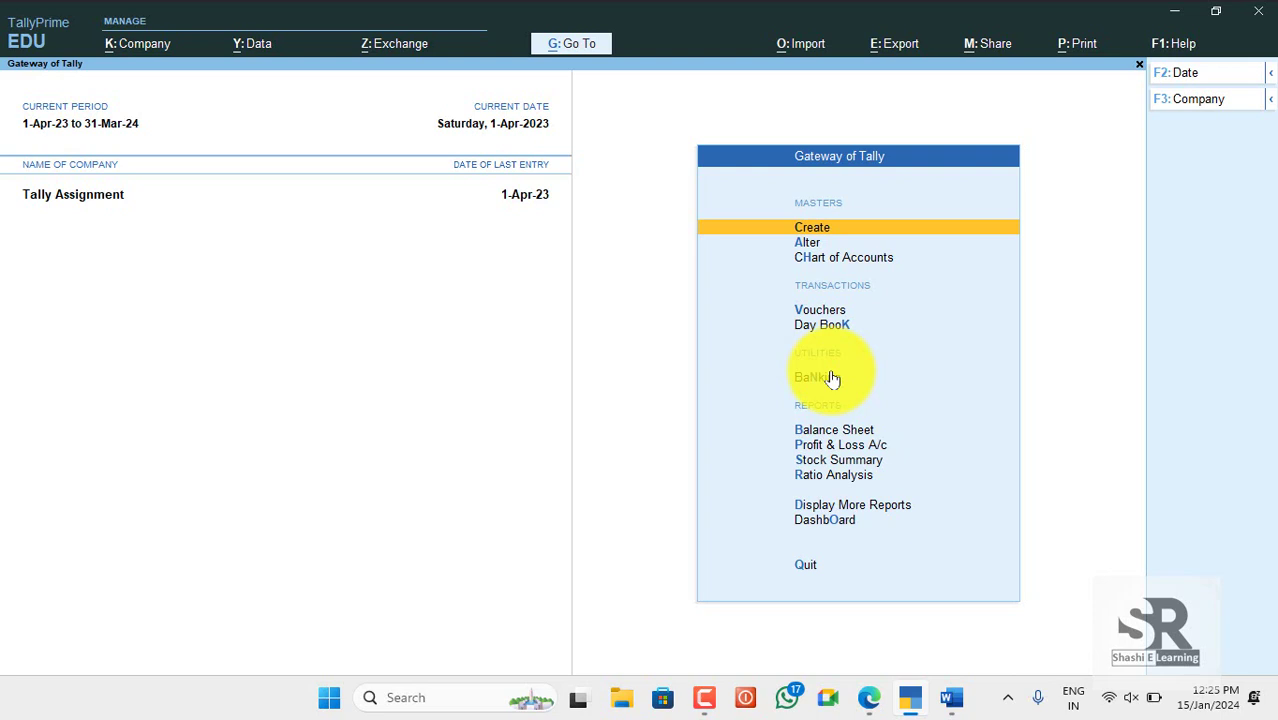
{"action": "key", "text": "Down"}
{"action": "key", "text": "Down"}
{"action": "key", "text": "Down"}
{"action": "key", "text": "Return"}
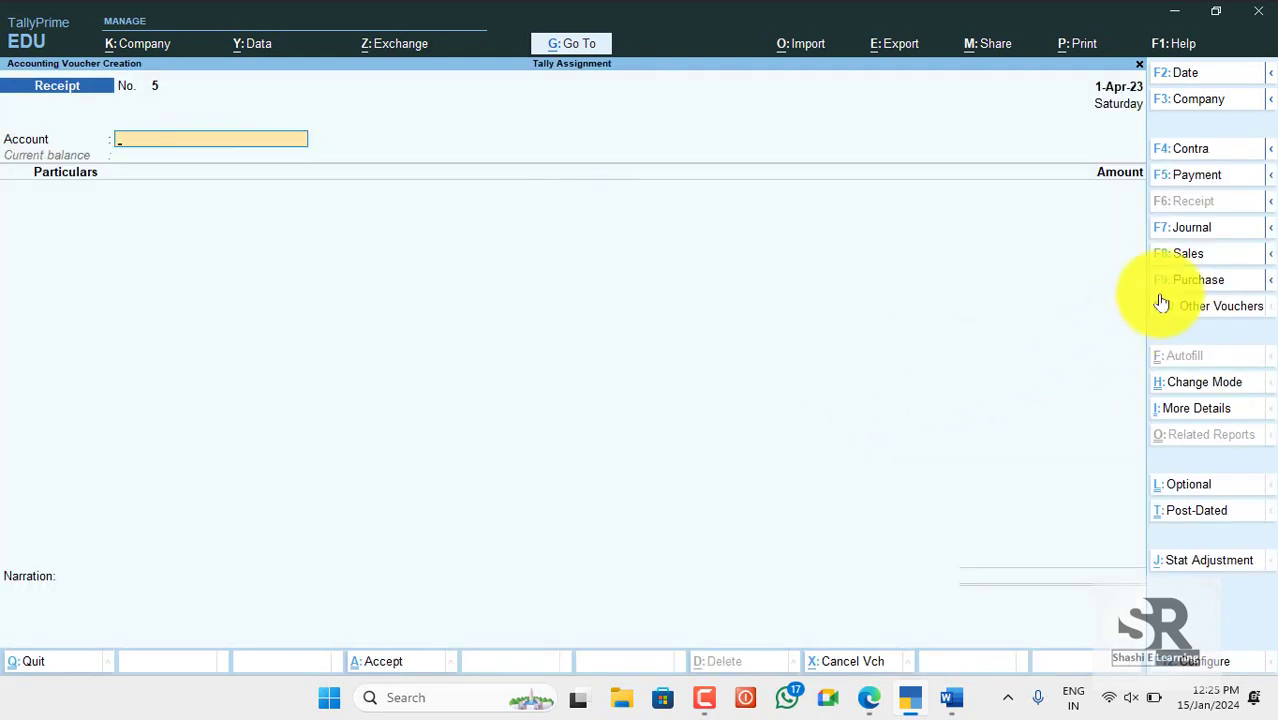
{"action": "left_click", "coordinate": [1198, 176]}
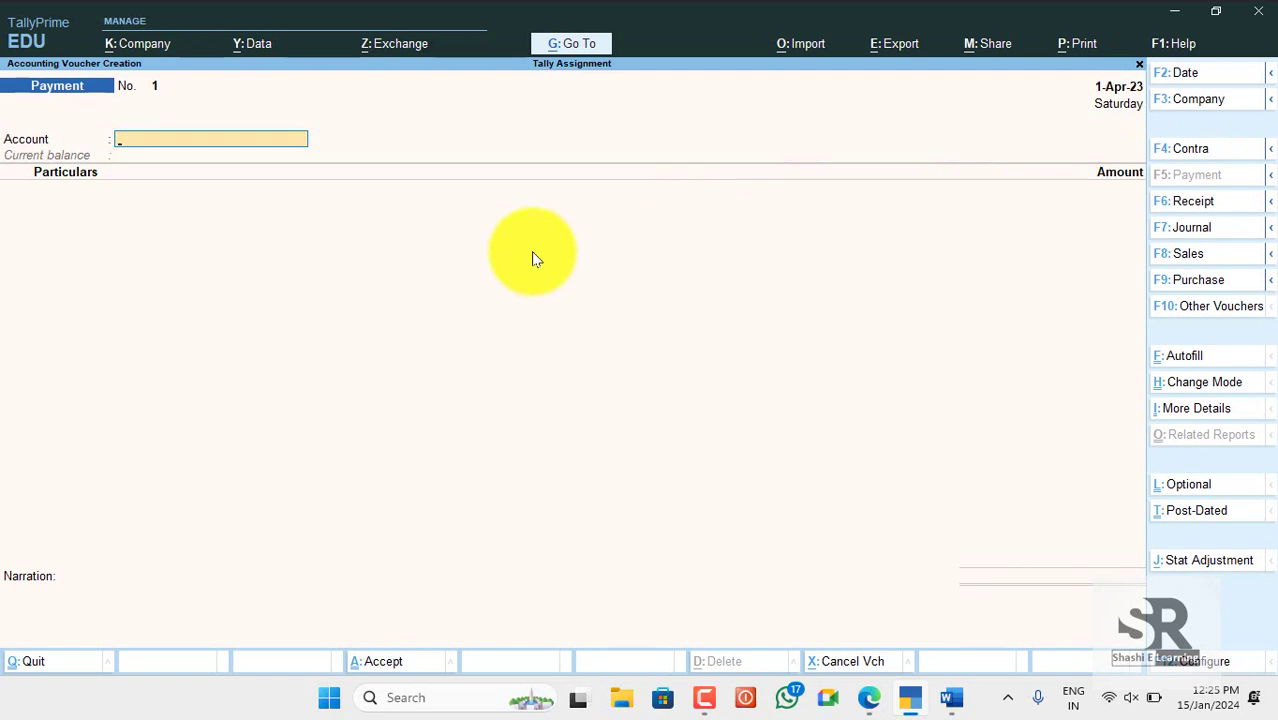
Choose Single Entry as the payment voucher's mode and set Cash as its account.
{"action": "key", "text": "ctrl+h"}
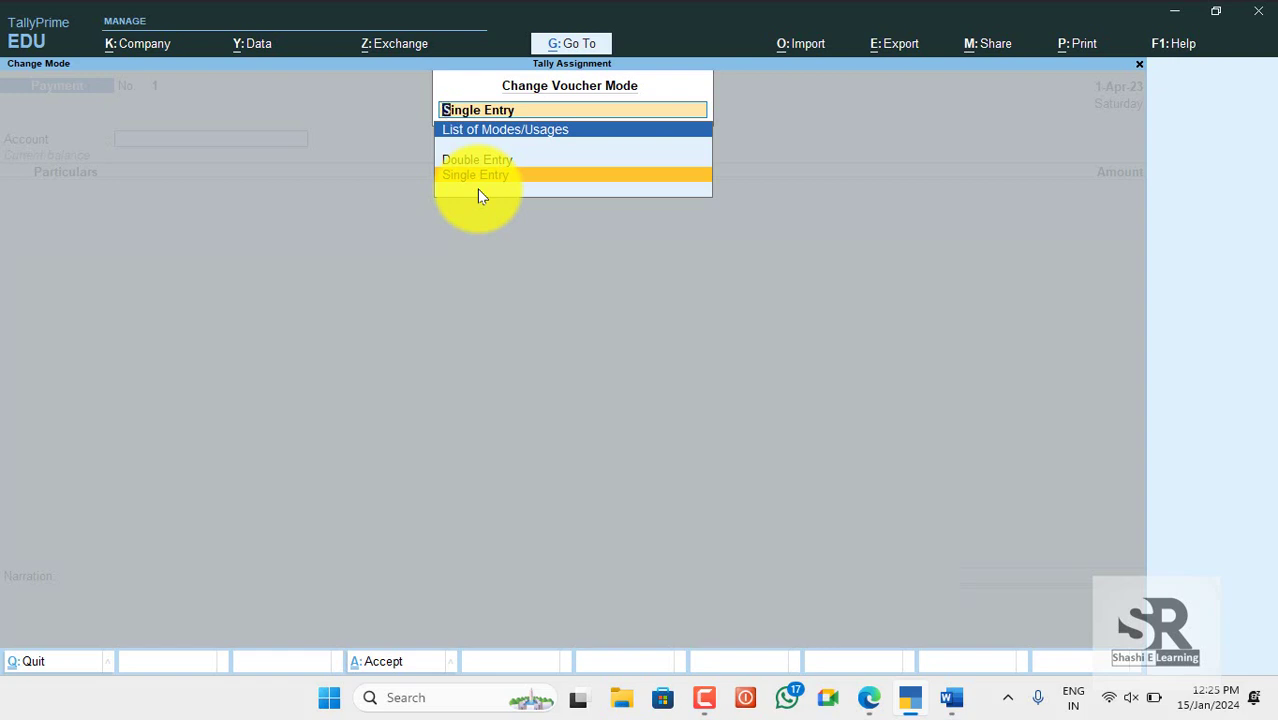
{"action": "key", "text": "Return"}
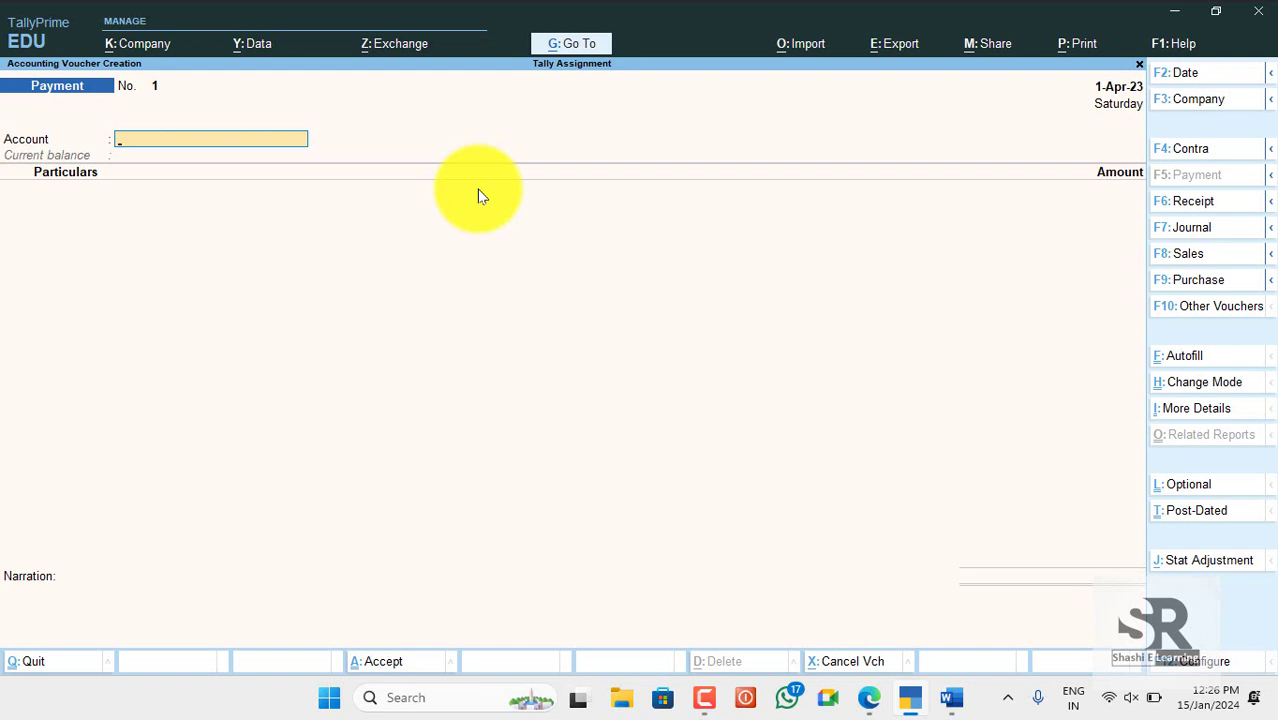
{"action": "type", "text": "cash"}
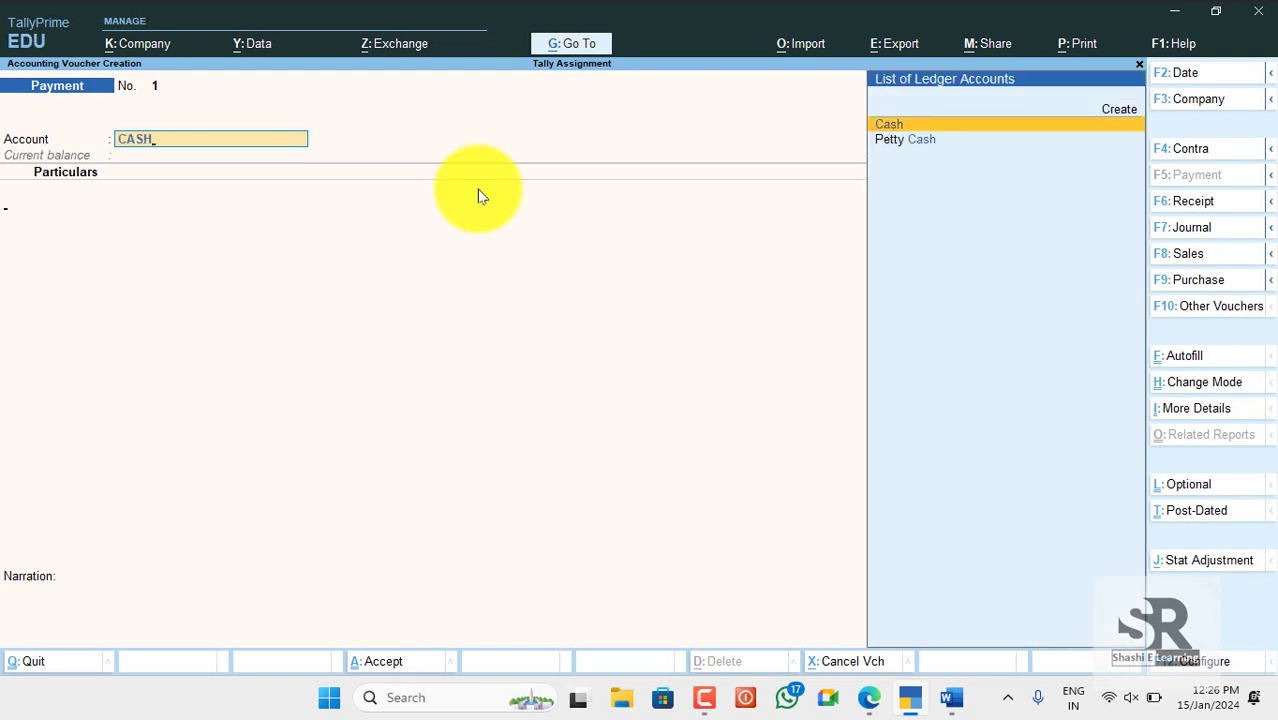
{"action": "key", "text": "Return"}
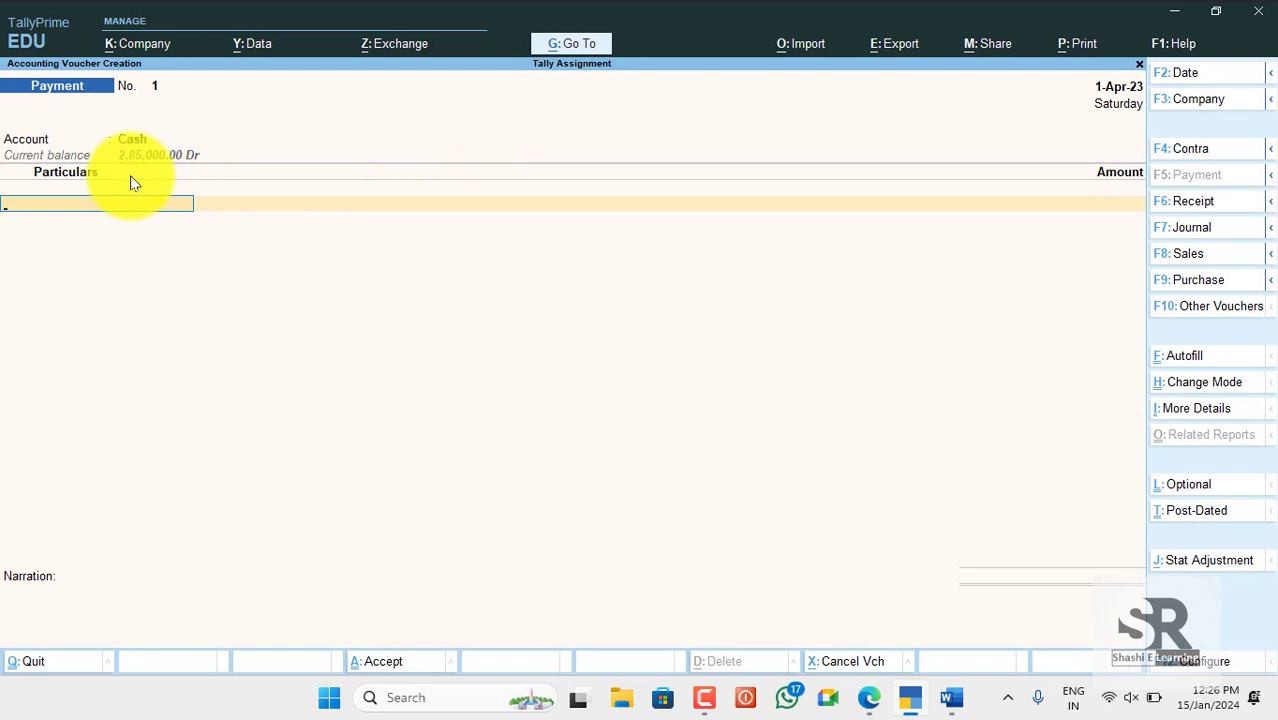
Find the Payment (F5) section and its questions in the Word document and return to TallyPrime.
{"action": "key", "text": "alt+Tab"}
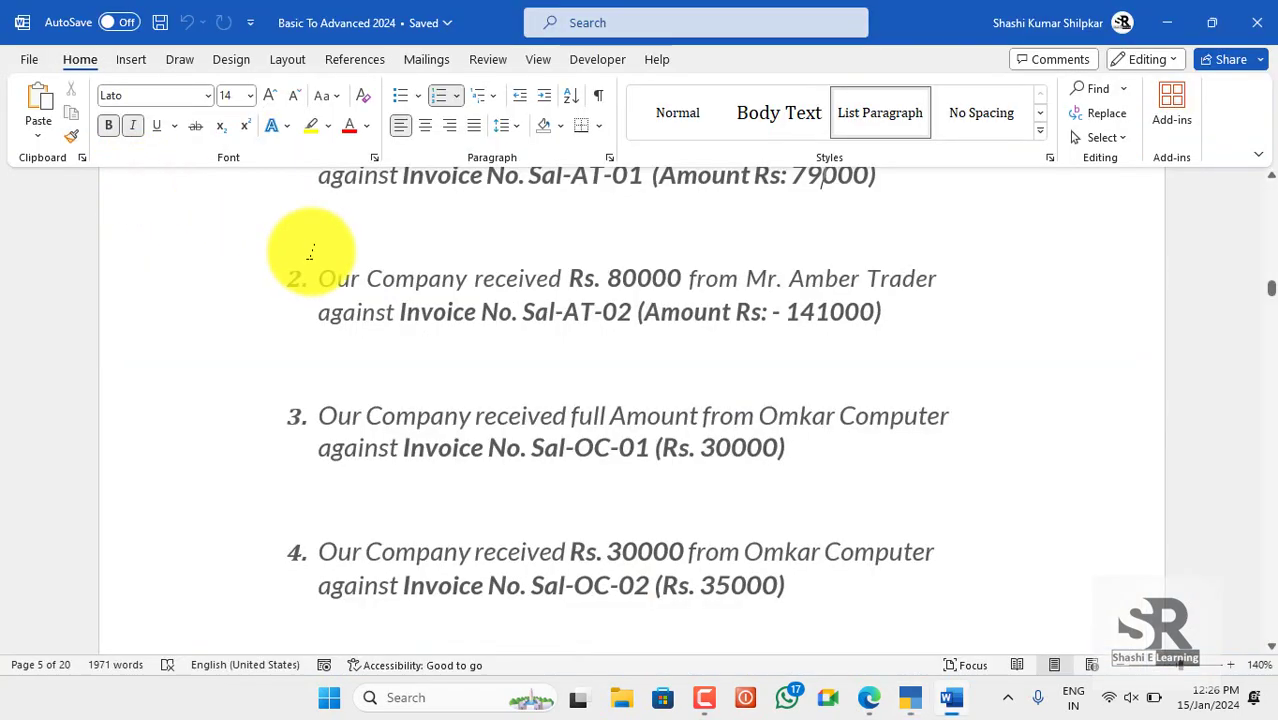
{"action": "scroll", "coordinate": [462, 340], "scroll_direction": "down", "scroll_amount": 10}
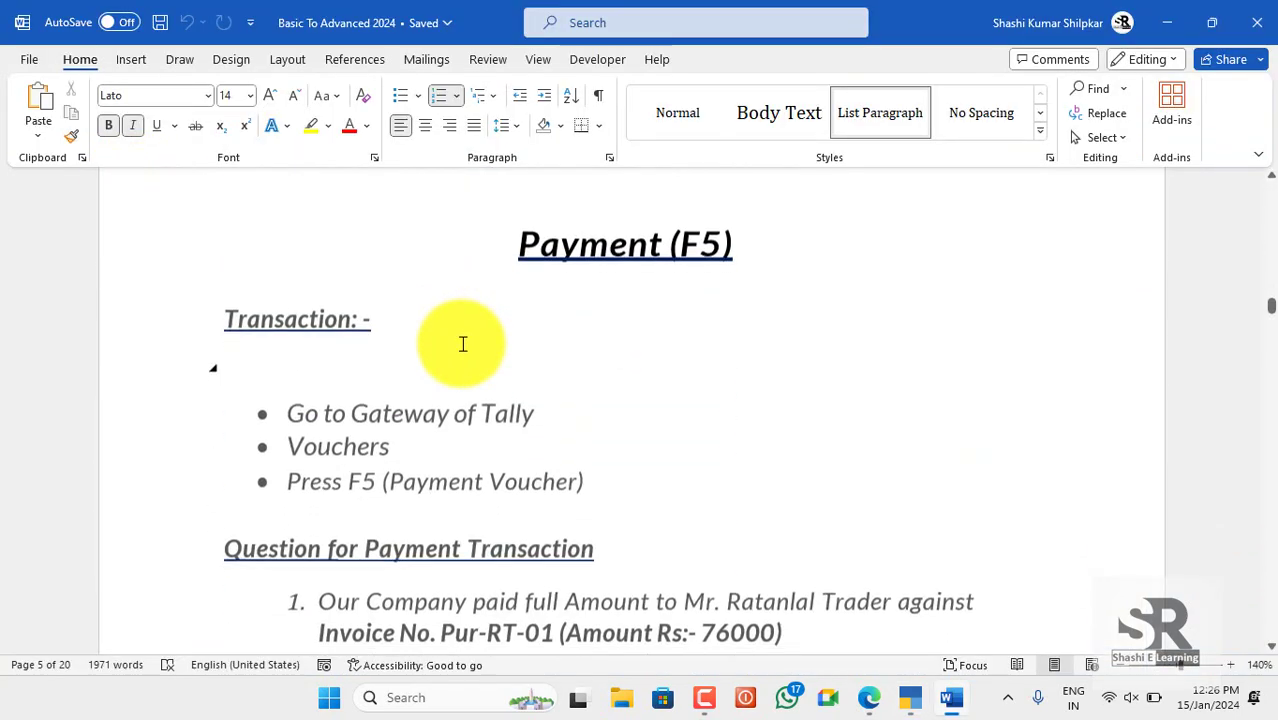
{"action": "scroll", "coordinate": [462, 344], "scroll_direction": "down", "scroll_amount": 4}
{"action": "scroll", "coordinate": [461, 344], "scroll_direction": "up", "scroll_amount": 4}
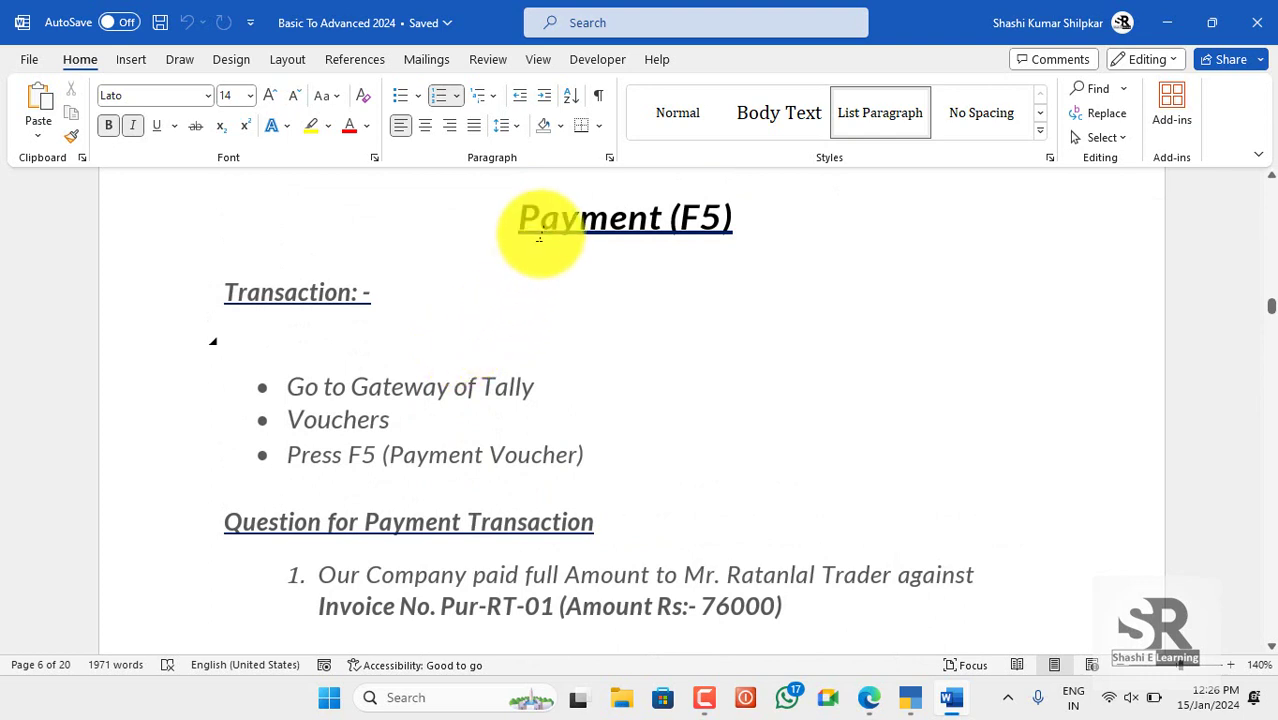
{"action": "scroll", "coordinate": [632, 315], "scroll_direction": "down", "scroll_amount": 3}
{"action": "scroll", "coordinate": [632, 322], "scroll_direction": "up", "scroll_amount": 2}
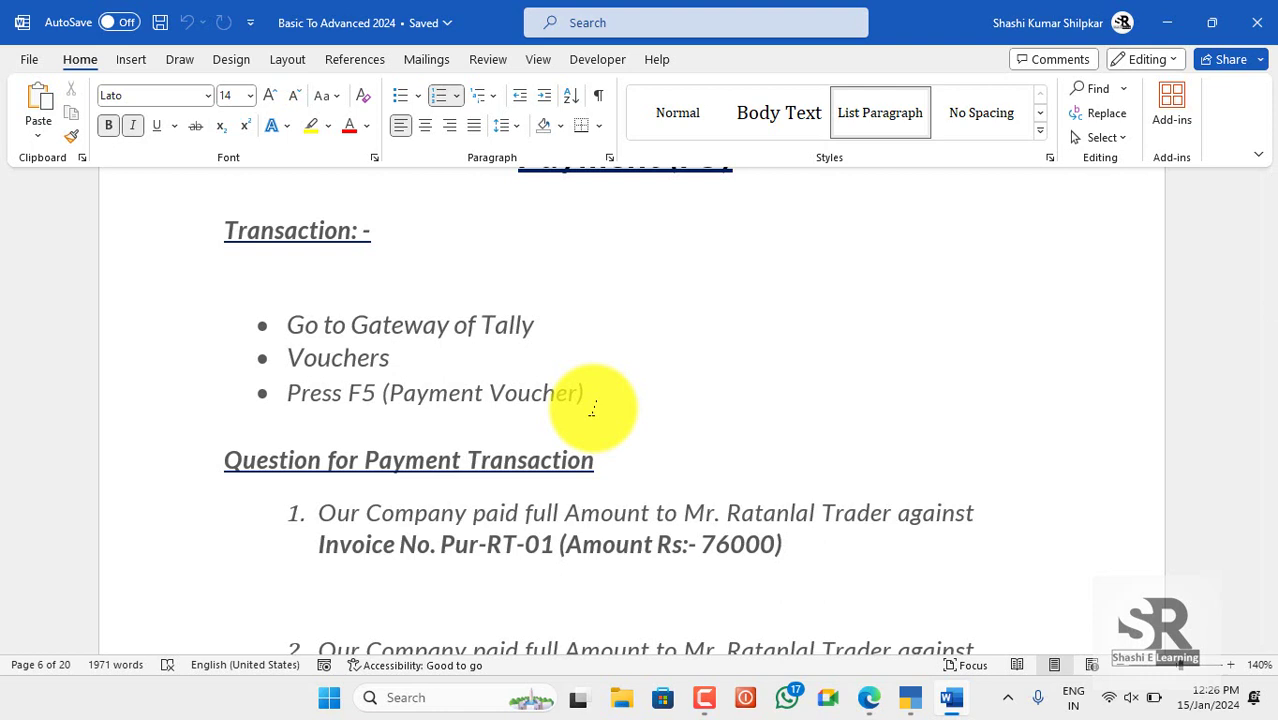
{"action": "key", "text": "alt+Tab"}
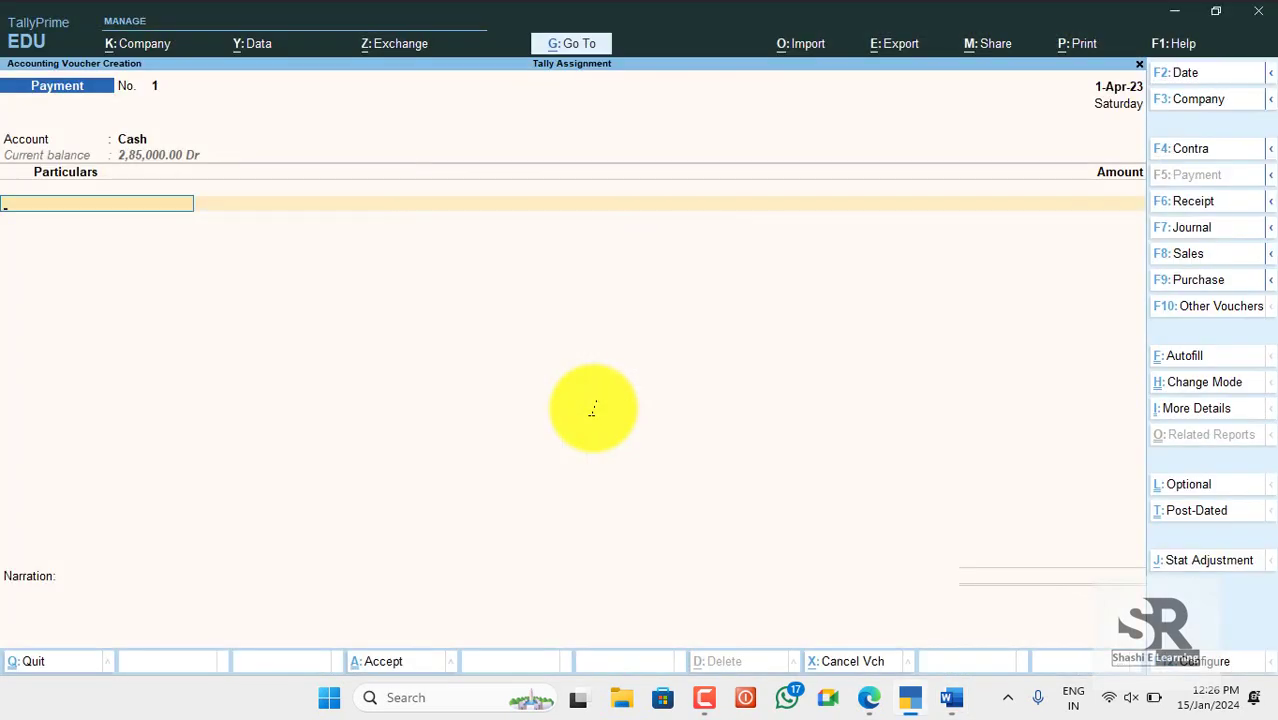
Check that the payment voucher's mode is Single Entry and keep Cash as the account.
{"action": "key", "text": "ctrl+h"}
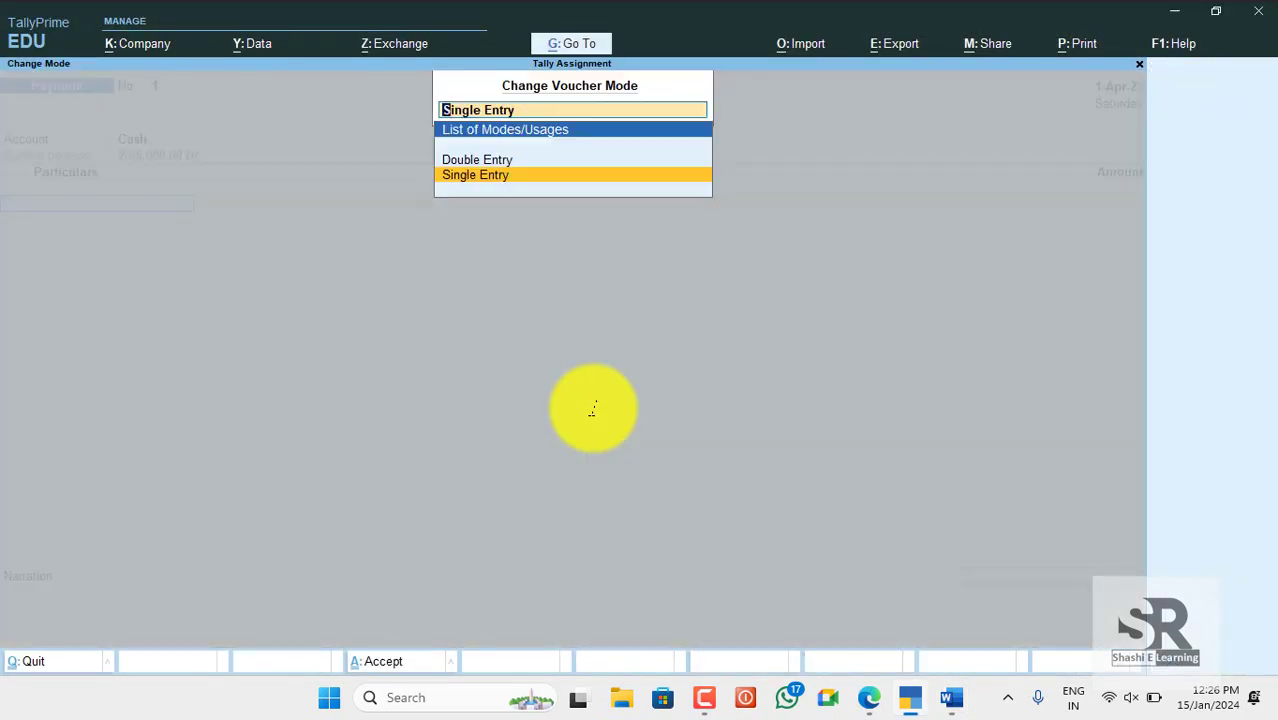
{"action": "key", "text": "Return"}
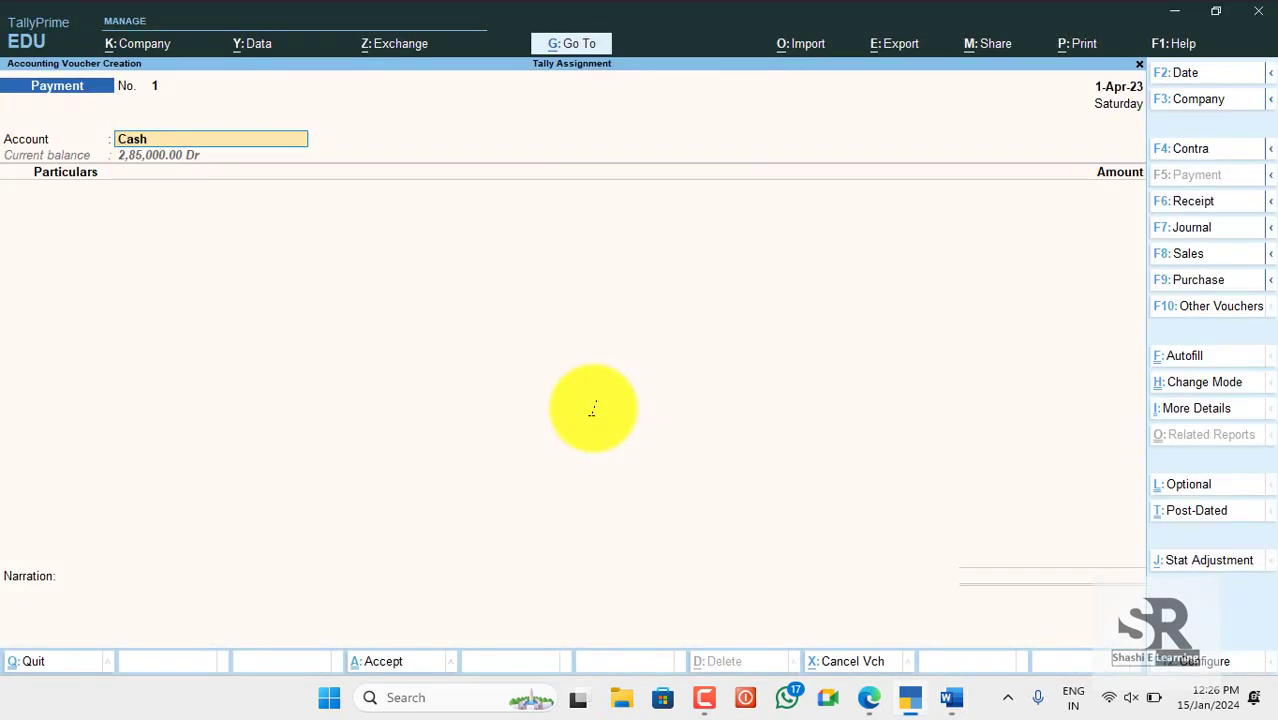
{"action": "key", "text": "Return"}
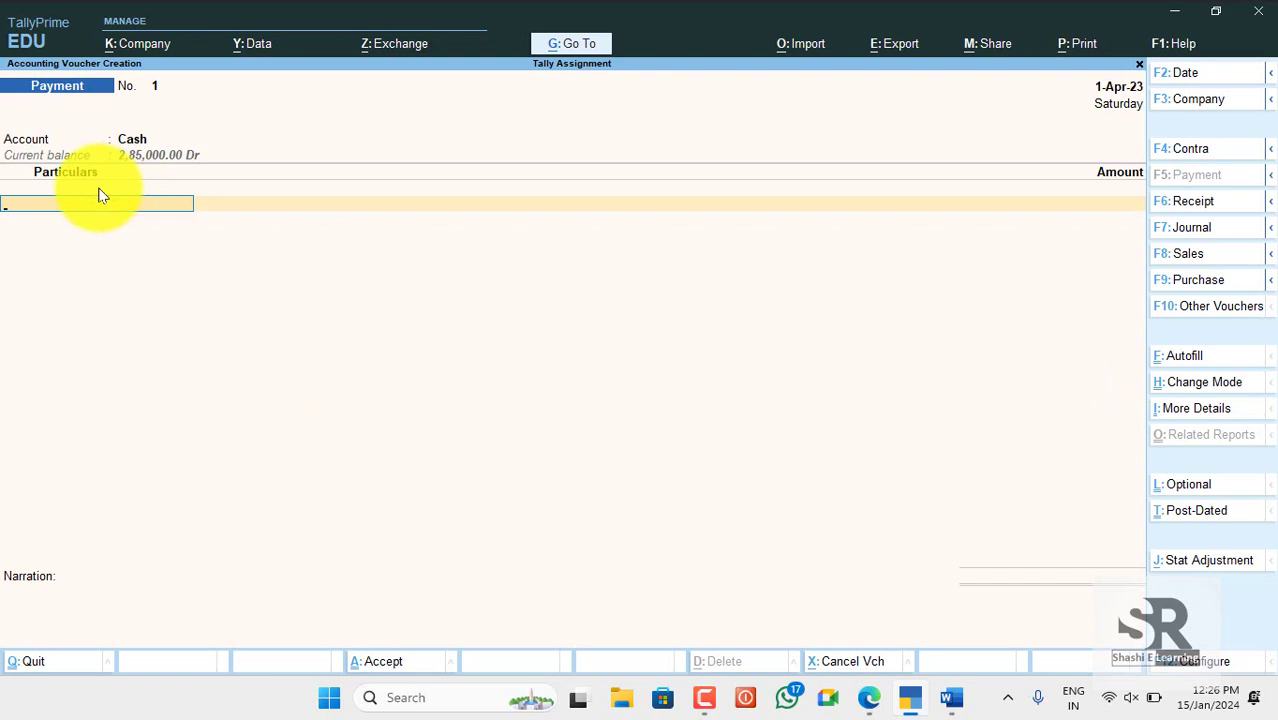
Check payment question 1 in the Word document and select Mr. Ratanlal Traders as the payment's party.
{"action": "key", "text": "alt+Tab"}
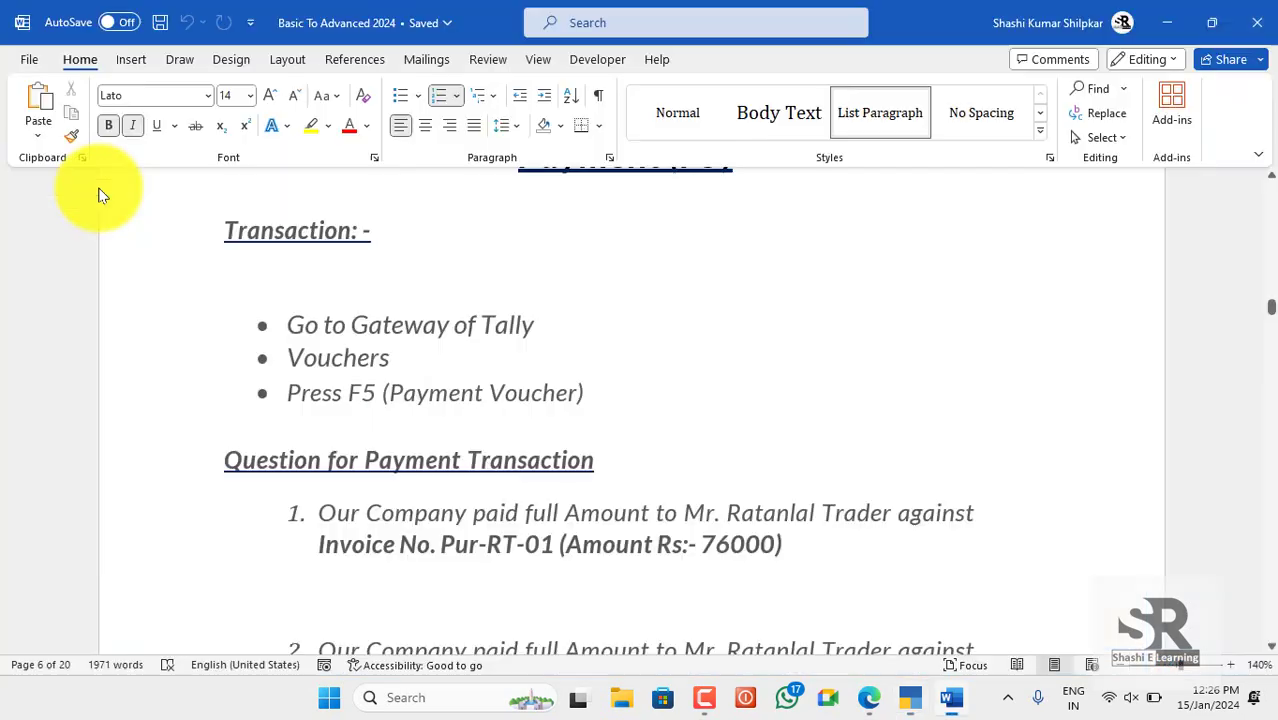
{"action": "scroll", "coordinate": [448, 310], "scroll_direction": "down", "scroll_amount": 2}
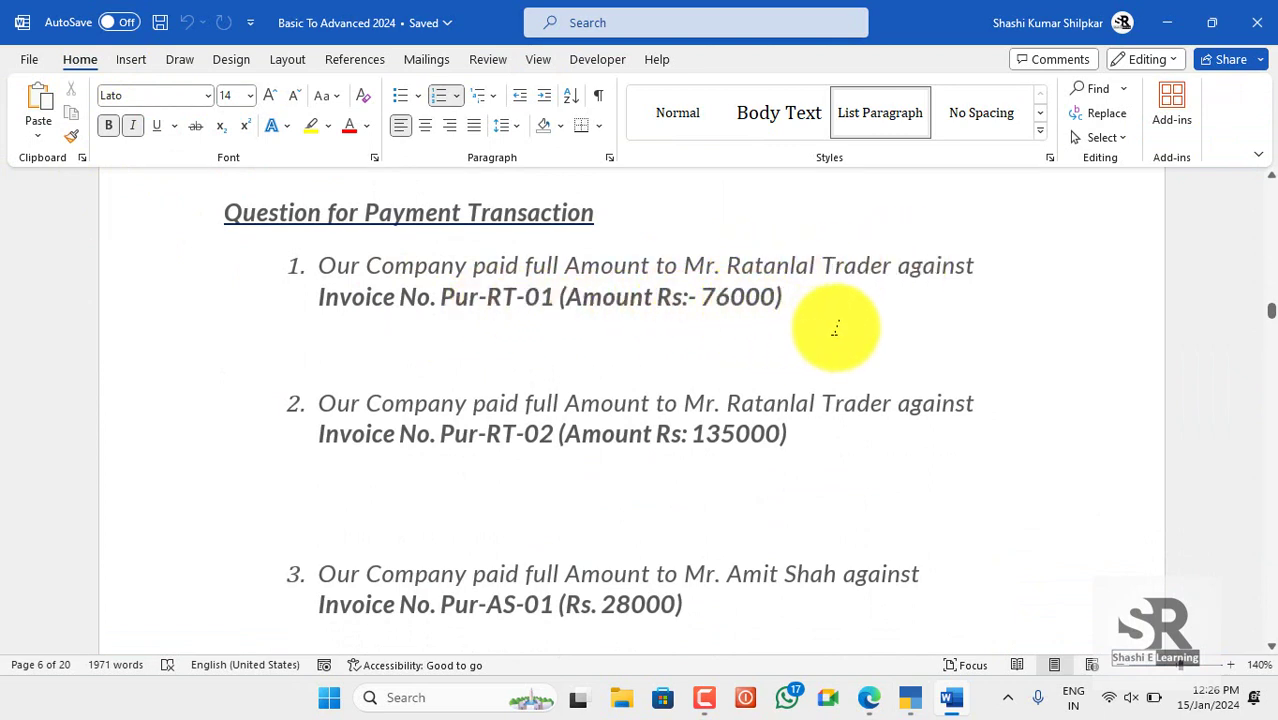
{"action": "key", "text": "alt+Tab"}
{"action": "type", "text": "rata"}
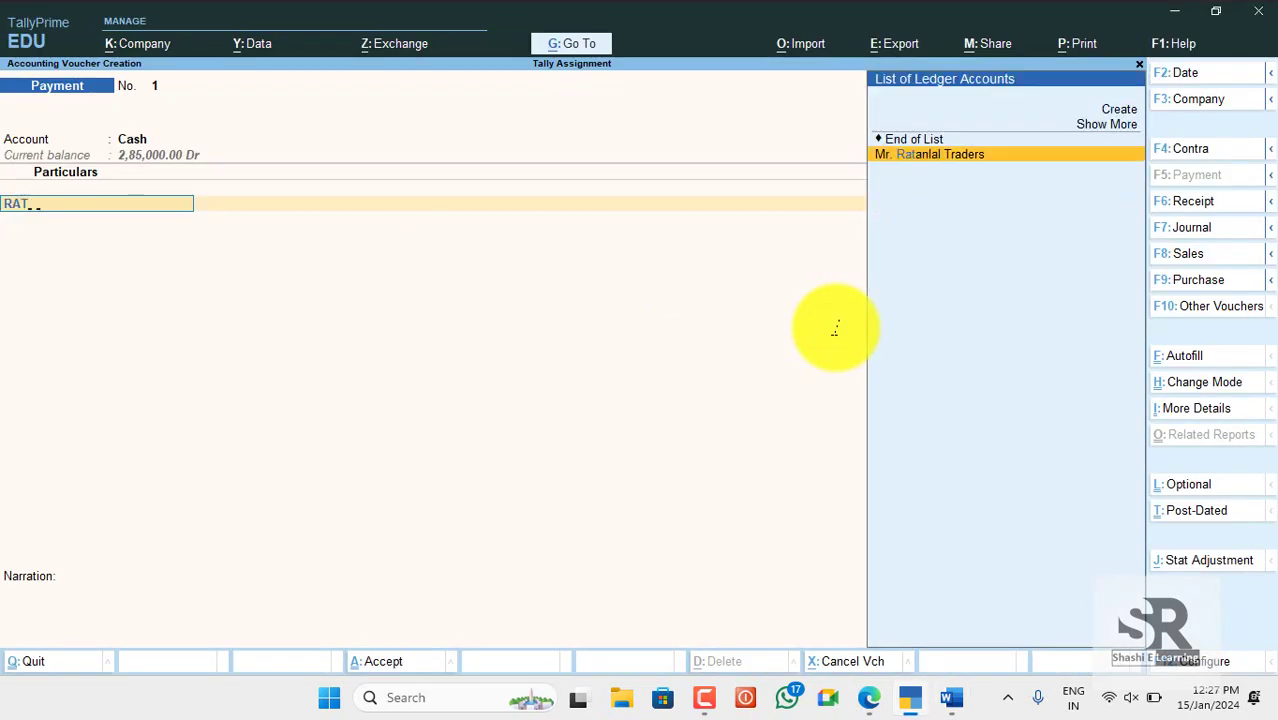
{"action": "key", "text": "Return"}
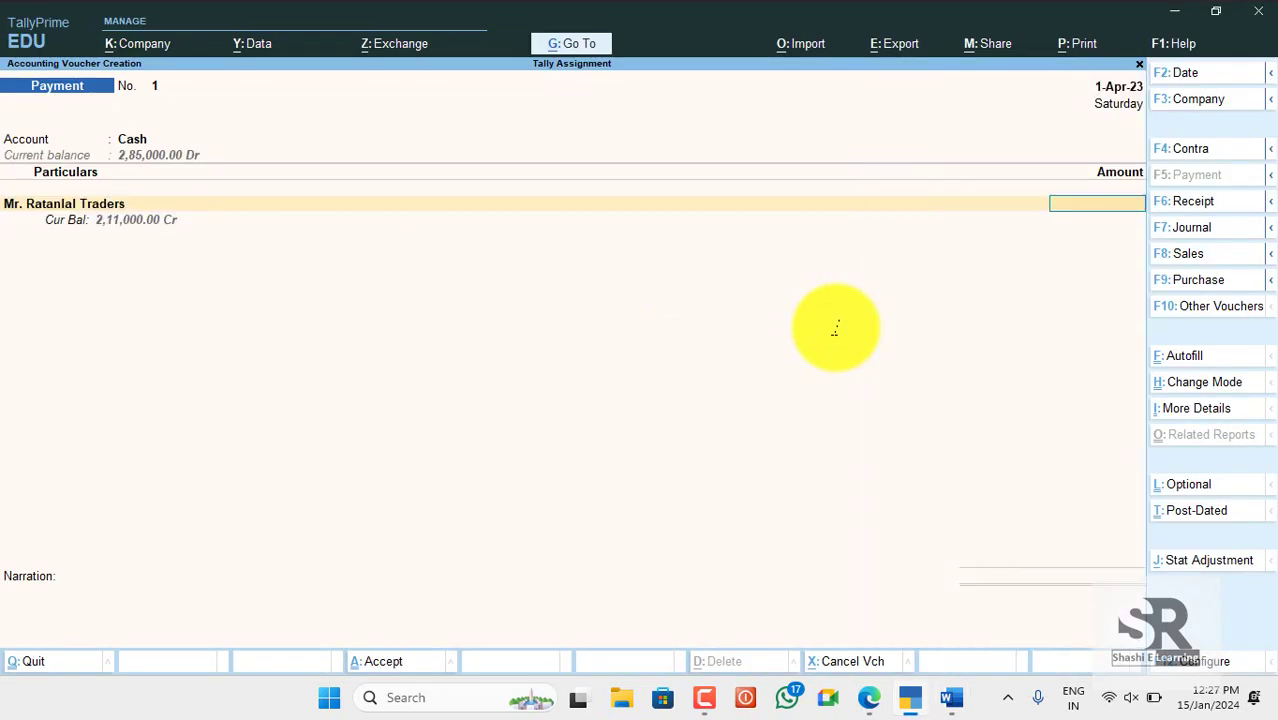
Enter 76000 as the payment amount and allocate it as Agst Ref to pending bill PUR-RT-01.
{"action": "type", "text": "76,"}
{"action": "type", "text": "000"}
{"action": "key", "text": "Return"}
{"action": "key", "text": "Return"}
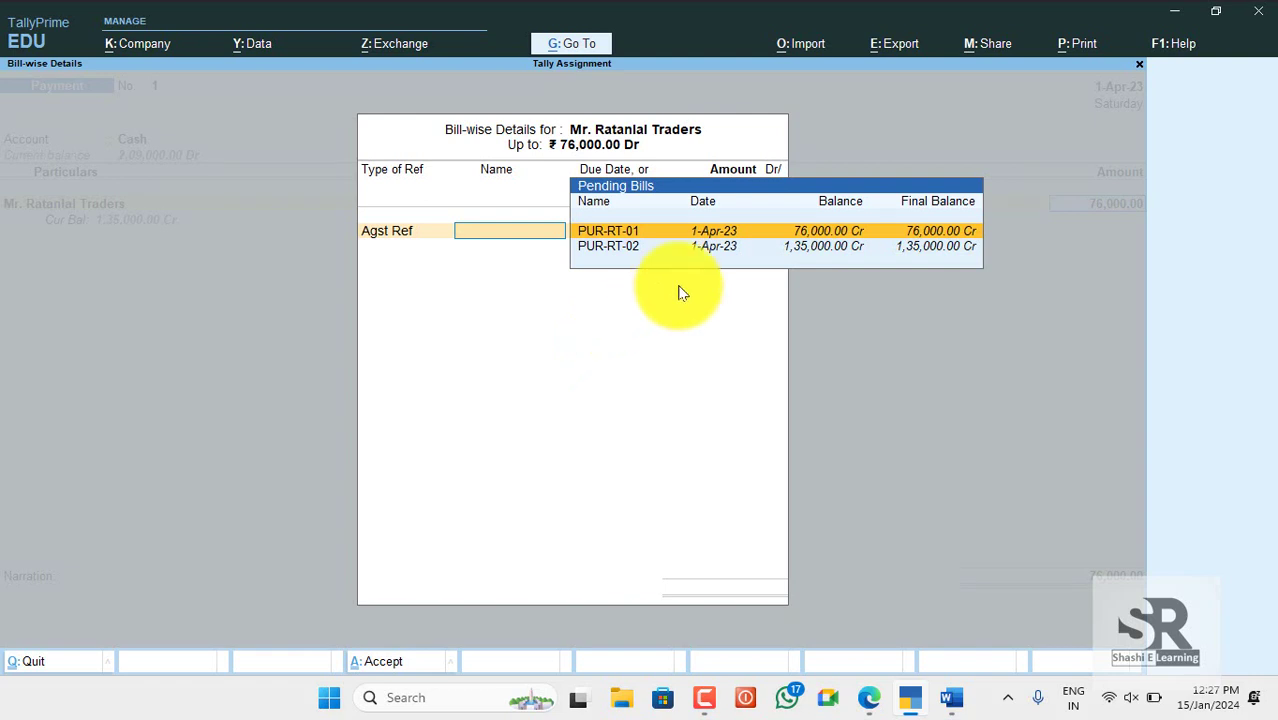
{"action": "key", "text": "Down"}
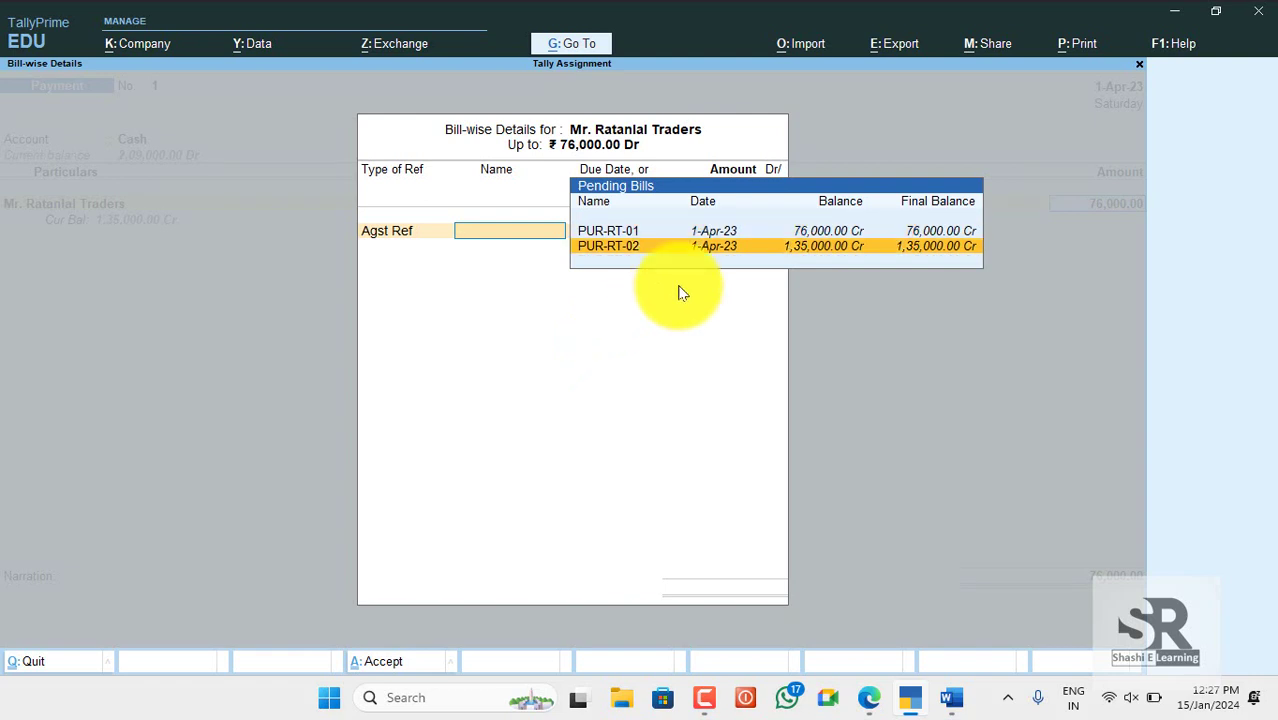
{"action": "key", "text": "Up"}
{"action": "key", "text": "Return"}
{"action": "key", "text": "Return"}
{"action": "key", "text": "Return"}
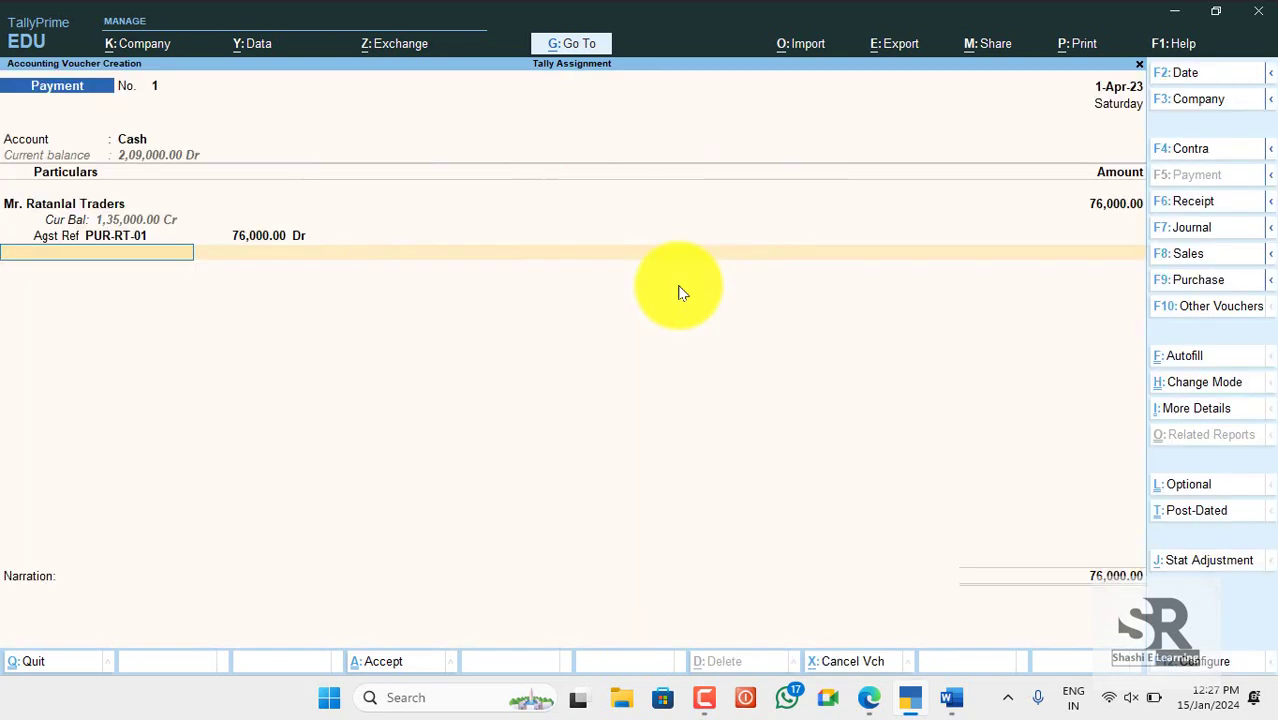
Finish the 76000 payment to Mr. Ratanlal Traders without a narration and save the voucher.
{"action": "key", "text": "Return"}
{"action": "key", "text": "Return"}
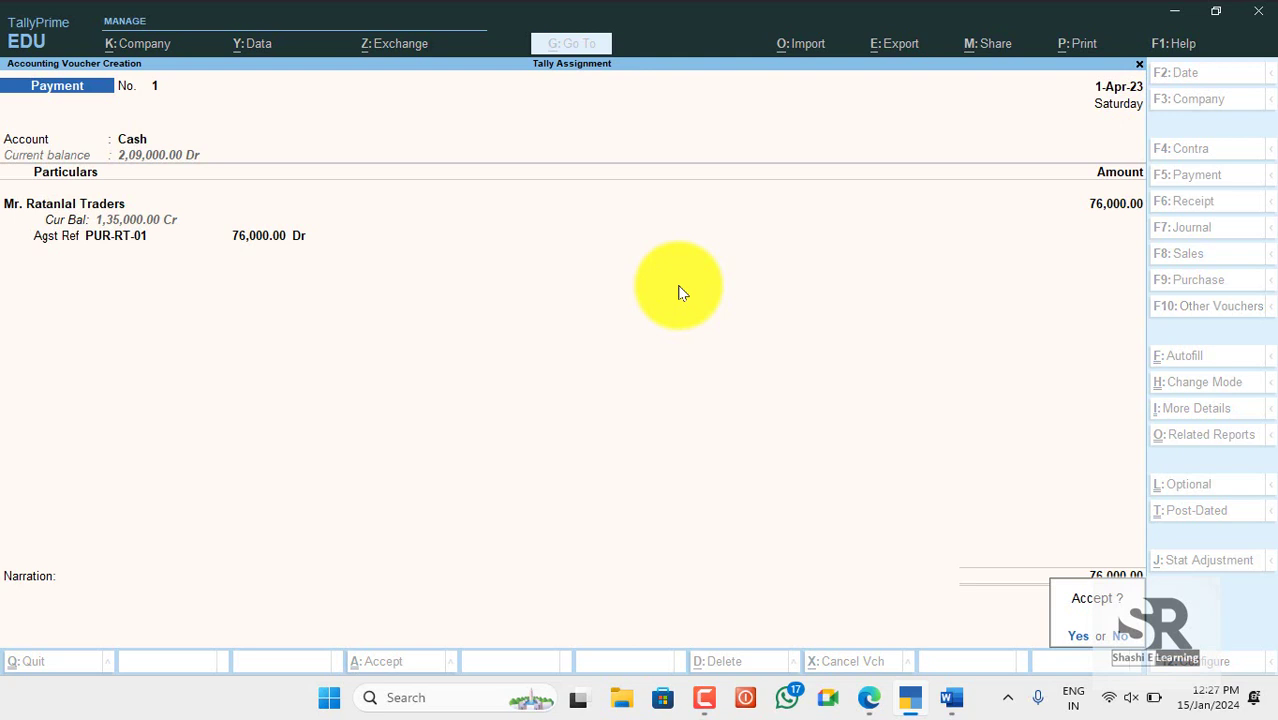
{"action": "key", "text": "Return"}
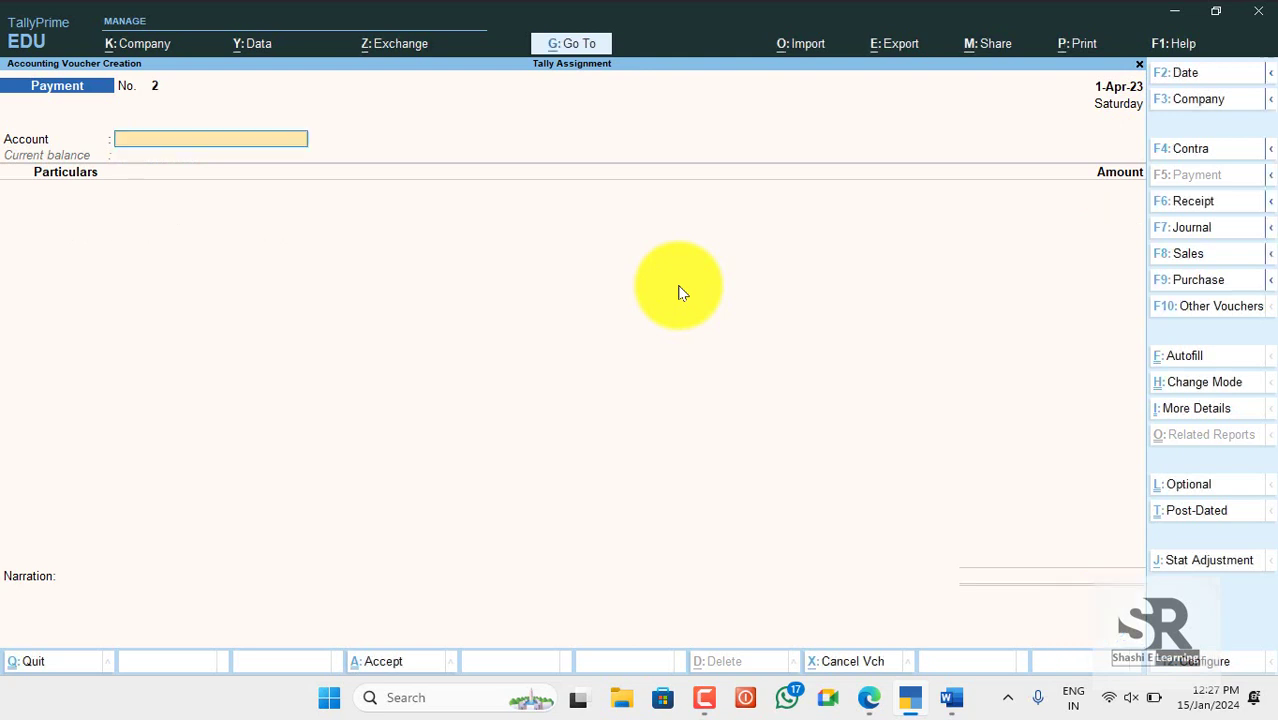
Start the next payment from Cash to Mr. Ratanlal Traders and check payment question 2 in the Word document.
{"action": "type", "text": "cash"}
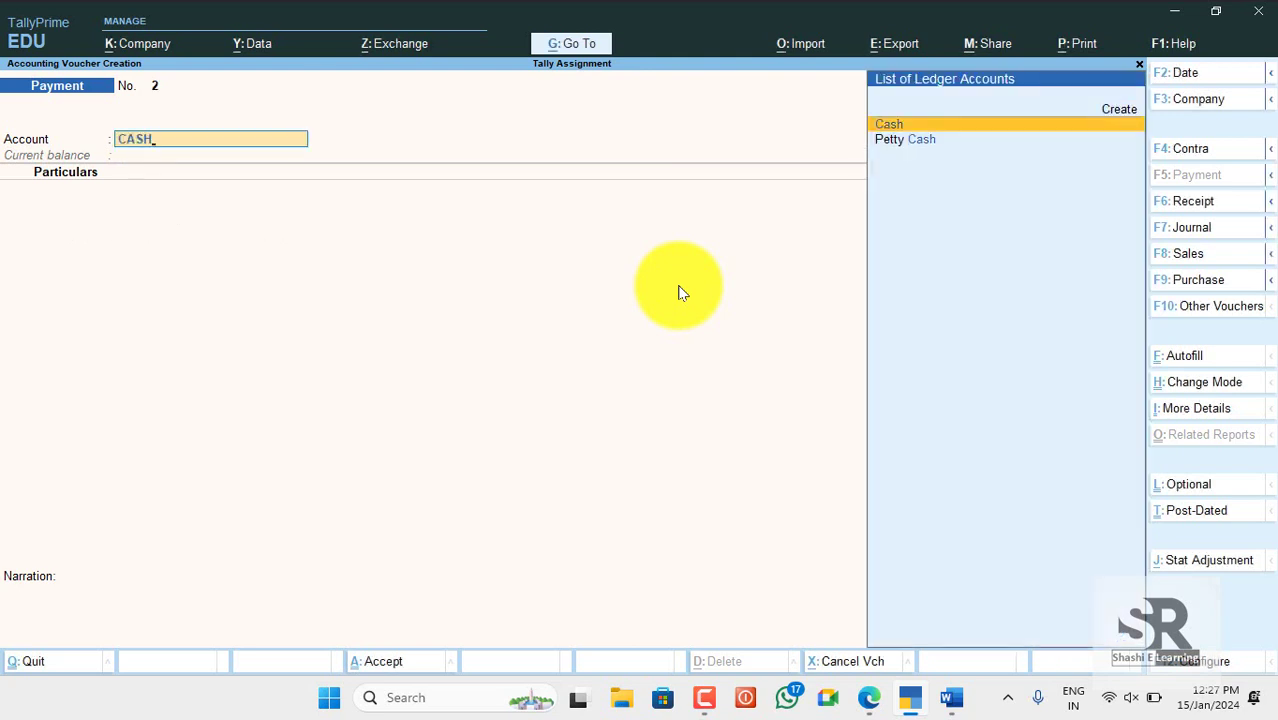
{"action": "key", "text": "Return"}
{"action": "type", "text": "RATA"}
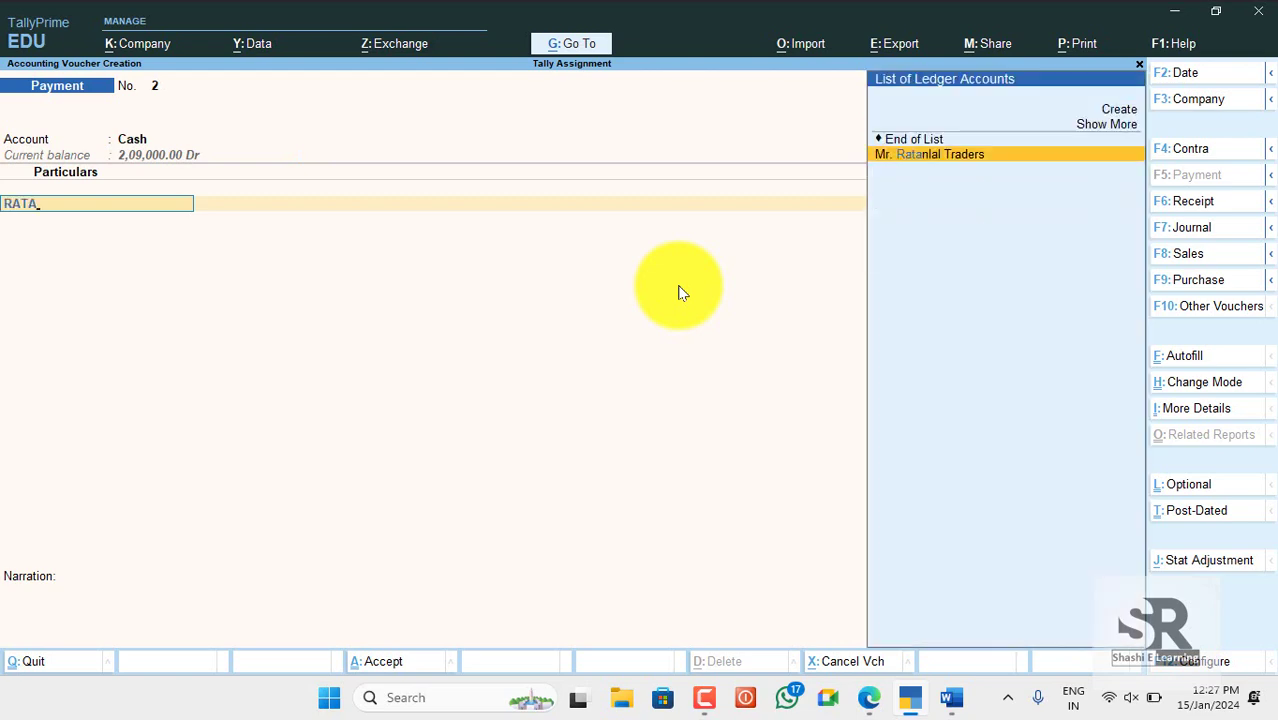
{"action": "key", "text": "Return"}
{"action": "key", "text": "alt+Tab"}
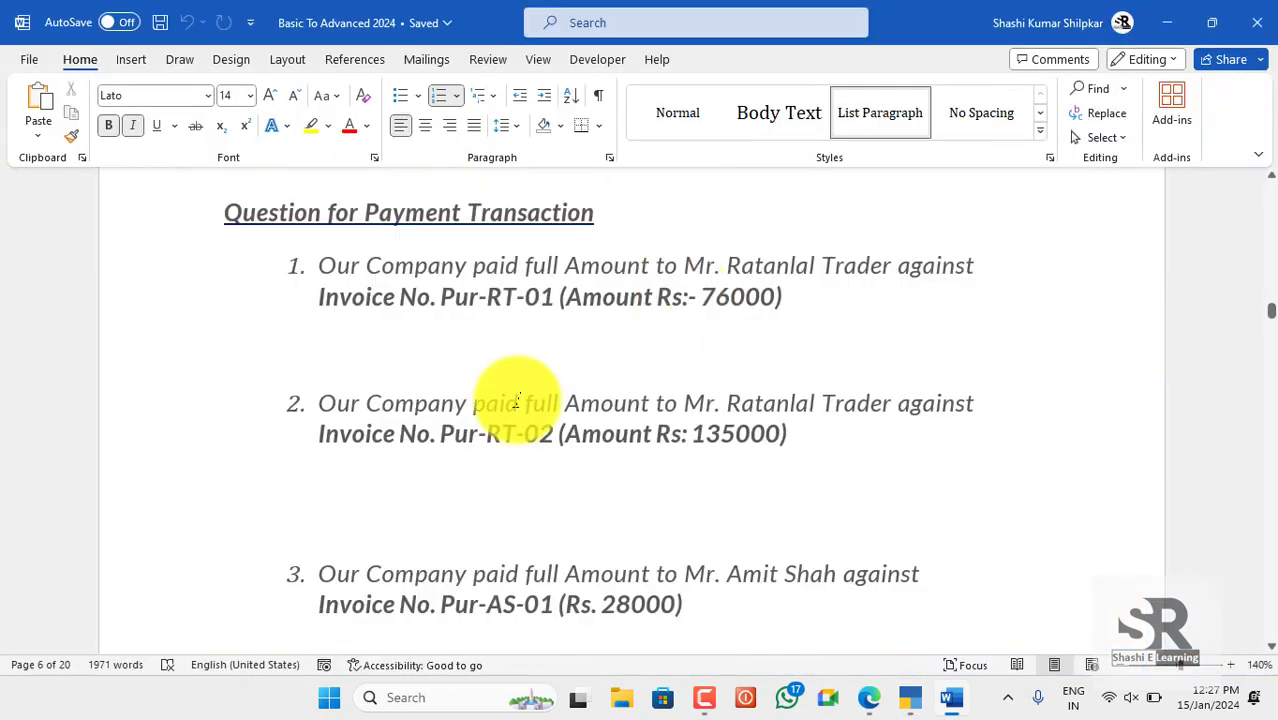
{"action": "key", "text": "alt+Tab"}
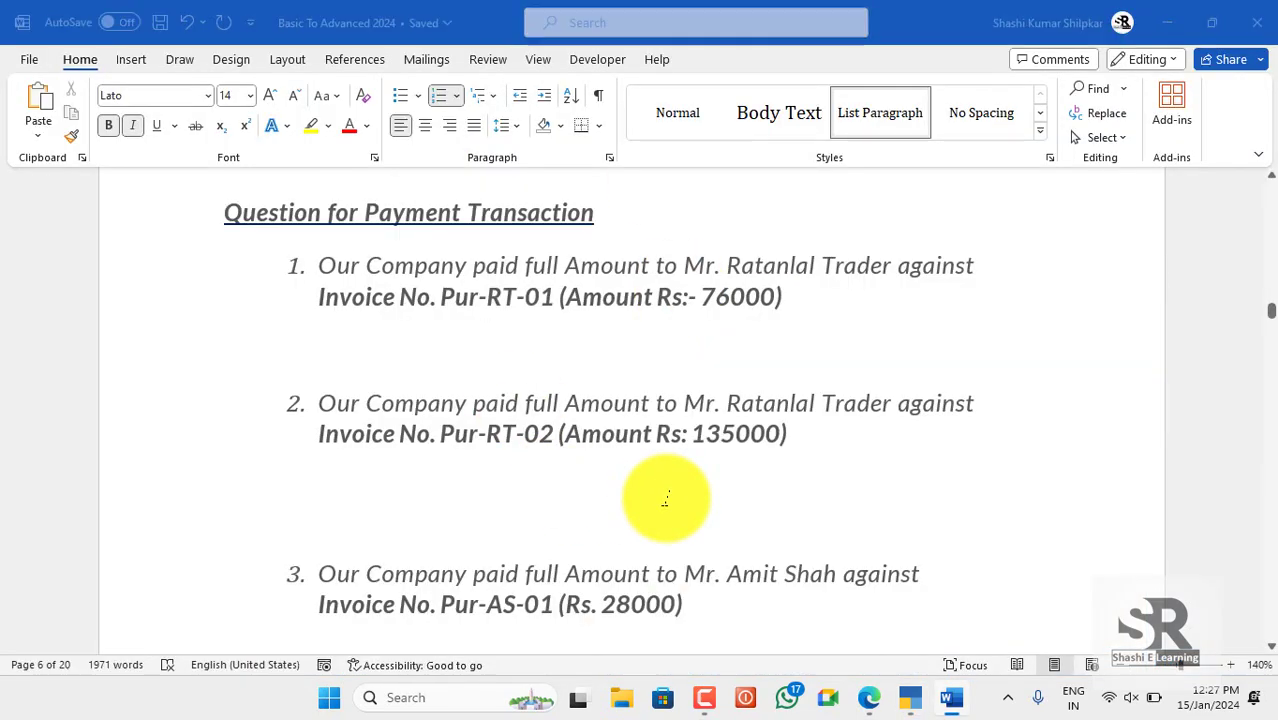
Enter 135000 as the payment amount, allocate it as Agst Ref to pending bill PUR-RT-02, and save the voucher.
{"action": "type", "text": "135"}
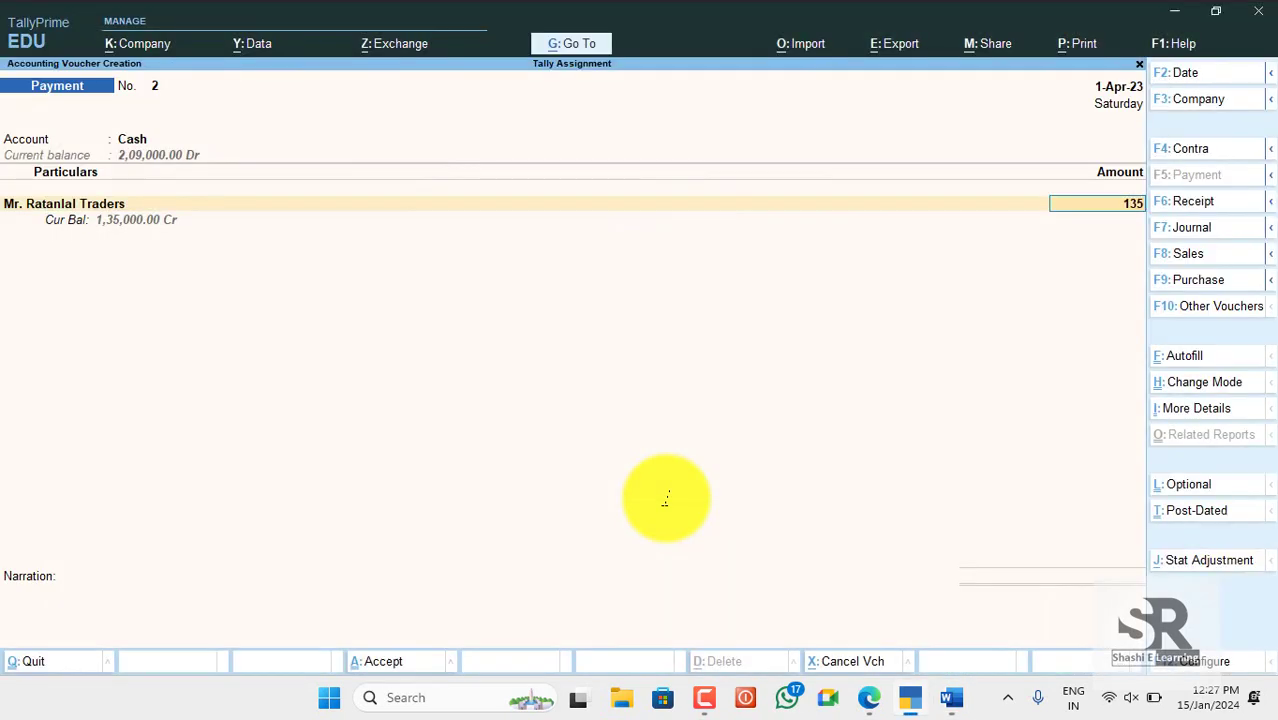
{"action": "type", "text": "000"}
{"action": "key", "text": "Return"}
{"action": "key", "text": "Return"}
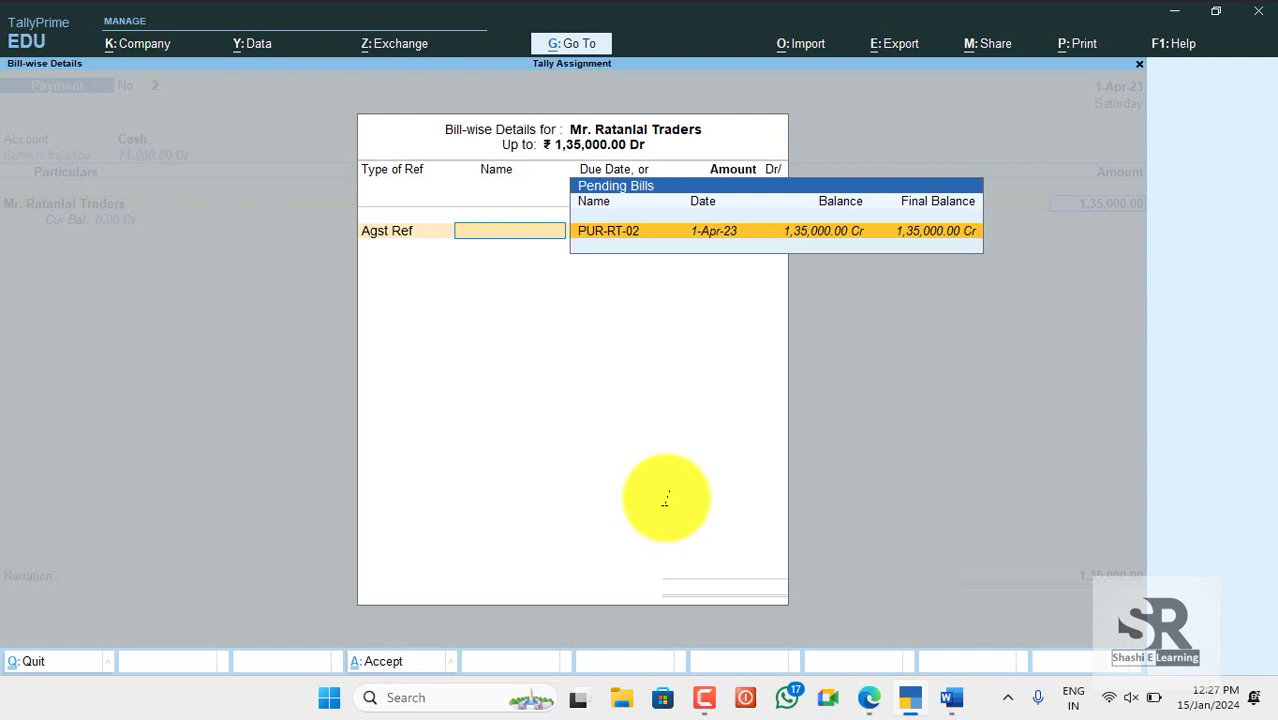
{"action": "key", "text": "Return"}
{"action": "key", "text": "Return"}
{"action": "key", "text": "Return"}
{"action": "key", "text": "Return"}
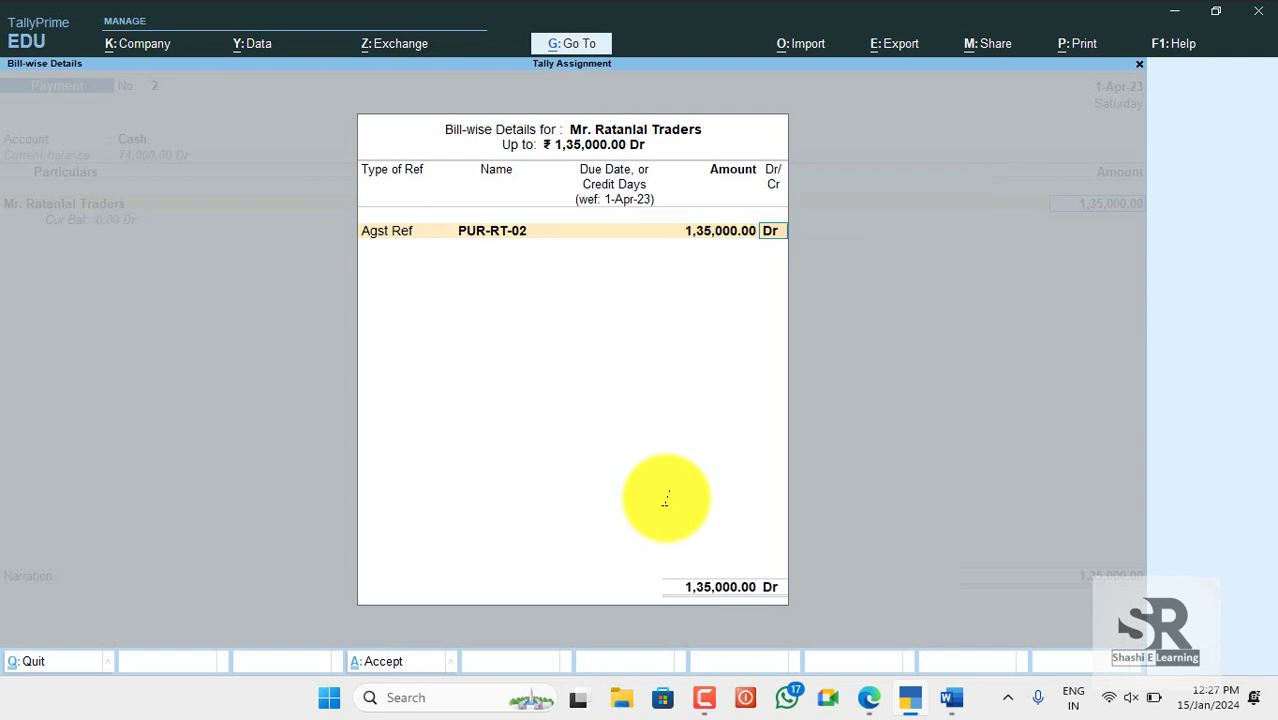
{"action": "key", "text": "Return"}
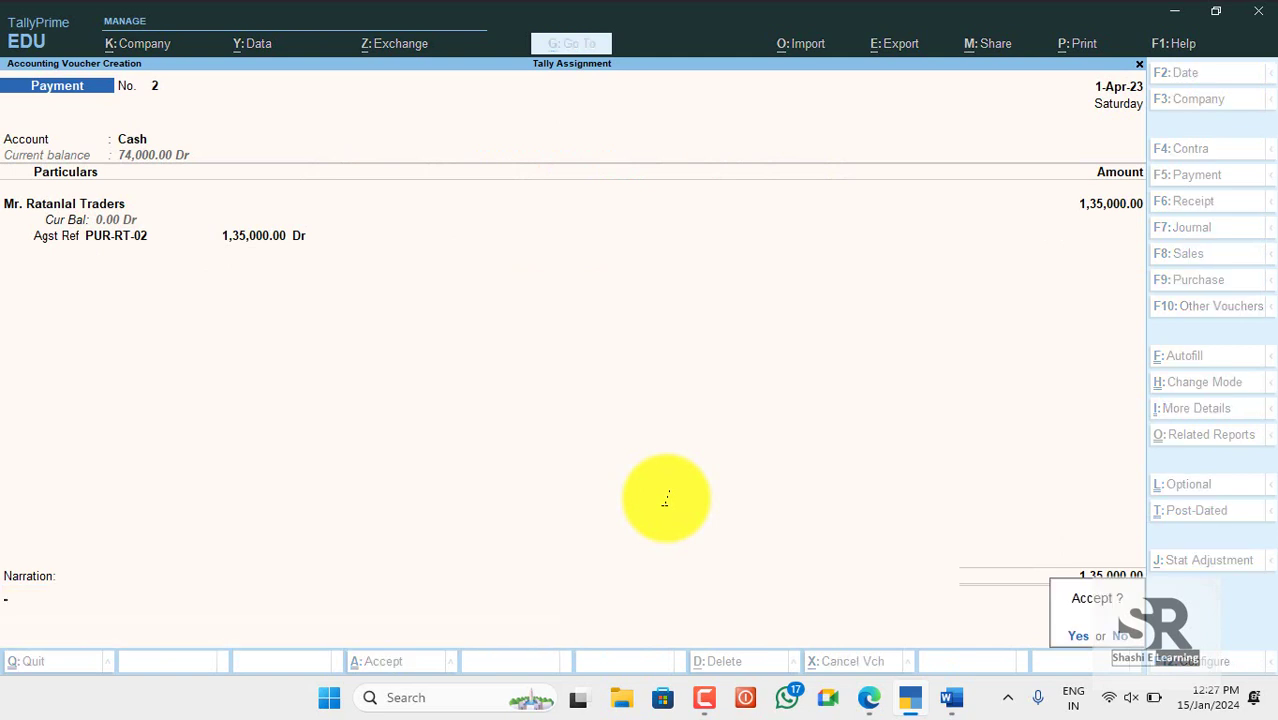
{"action": "key", "text": "Return"}
Start a Cash payment to the supplier of invoice Pur-AS-01 and check the amount of payment question 3 in the Word document.
{"action": "type", "text": "CAS"}
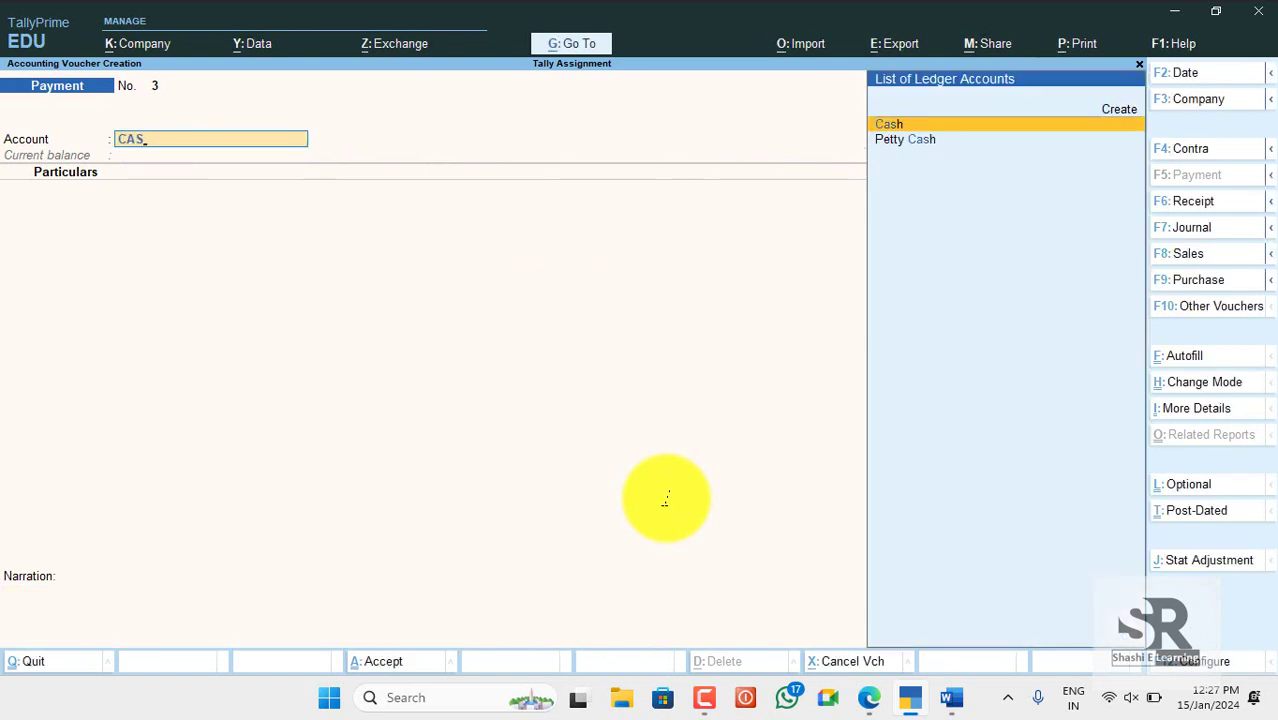
{"action": "key", "text": "Return"}
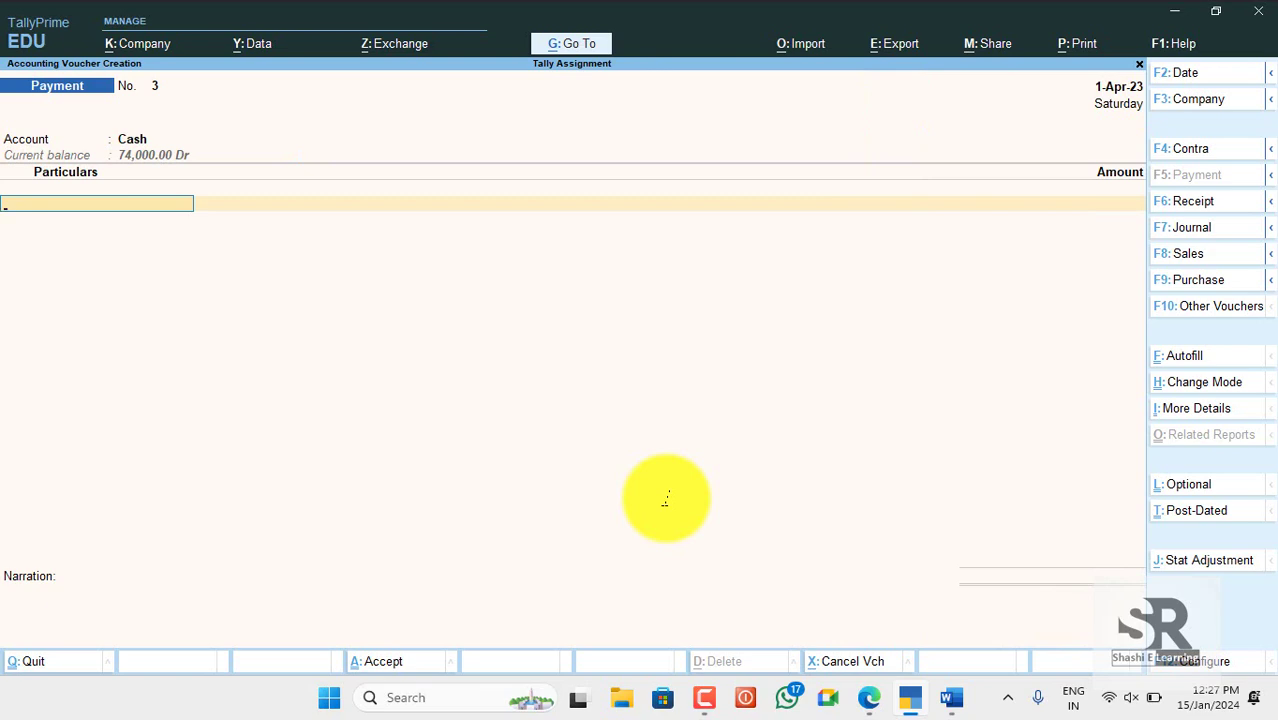
{"action": "type", "text": "AMIT"}
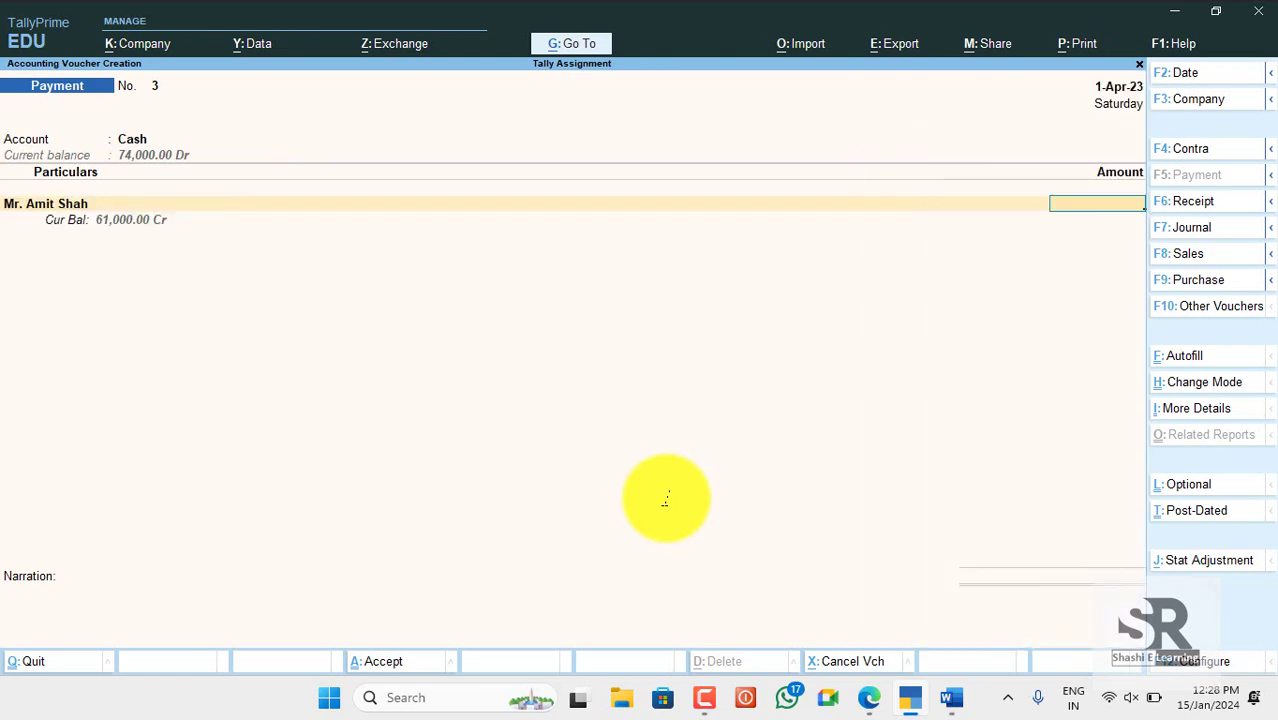
{"action": "key", "text": "alt+Tab"}
{"action": "scroll", "coordinate": [665, 498], "scroll_direction": "down", "scroll_amount": 3}
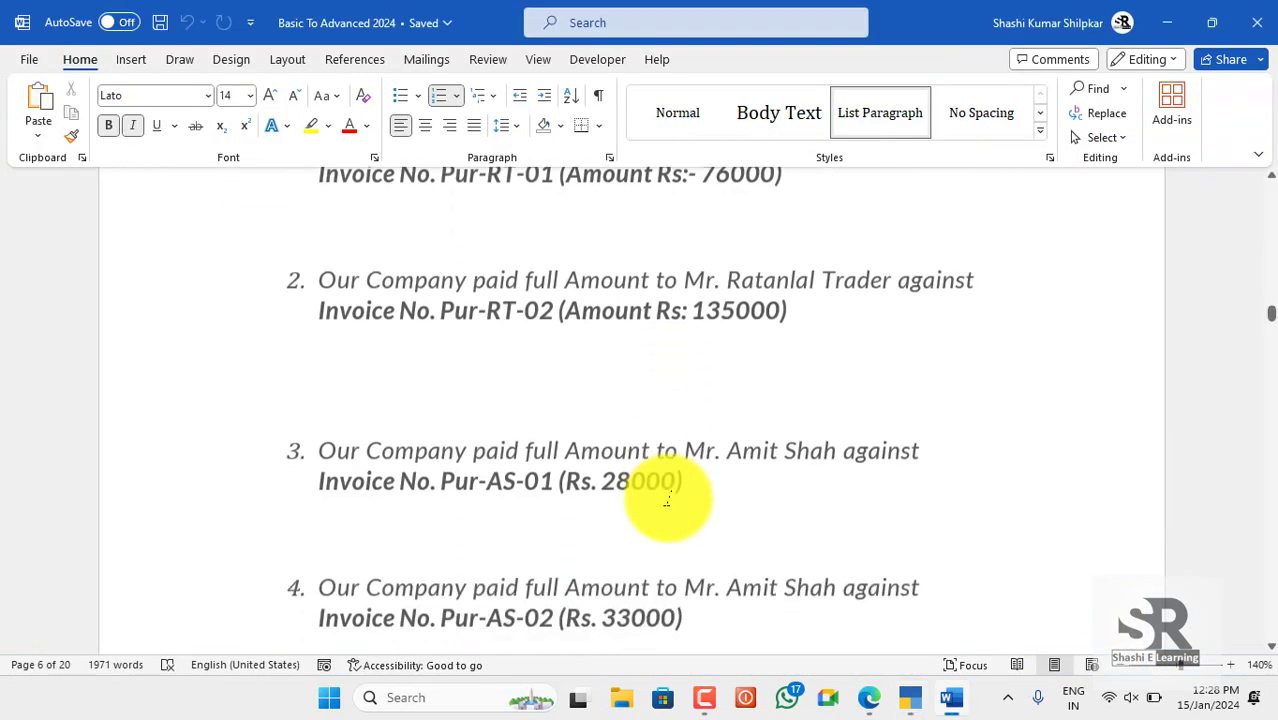
{"action": "scroll", "coordinate": [665, 498], "scroll_direction": "down", "scroll_amount": 2}
{"action": "left_click_drag", "start_coordinate": [604, 420], "coordinate": [681, 418]}
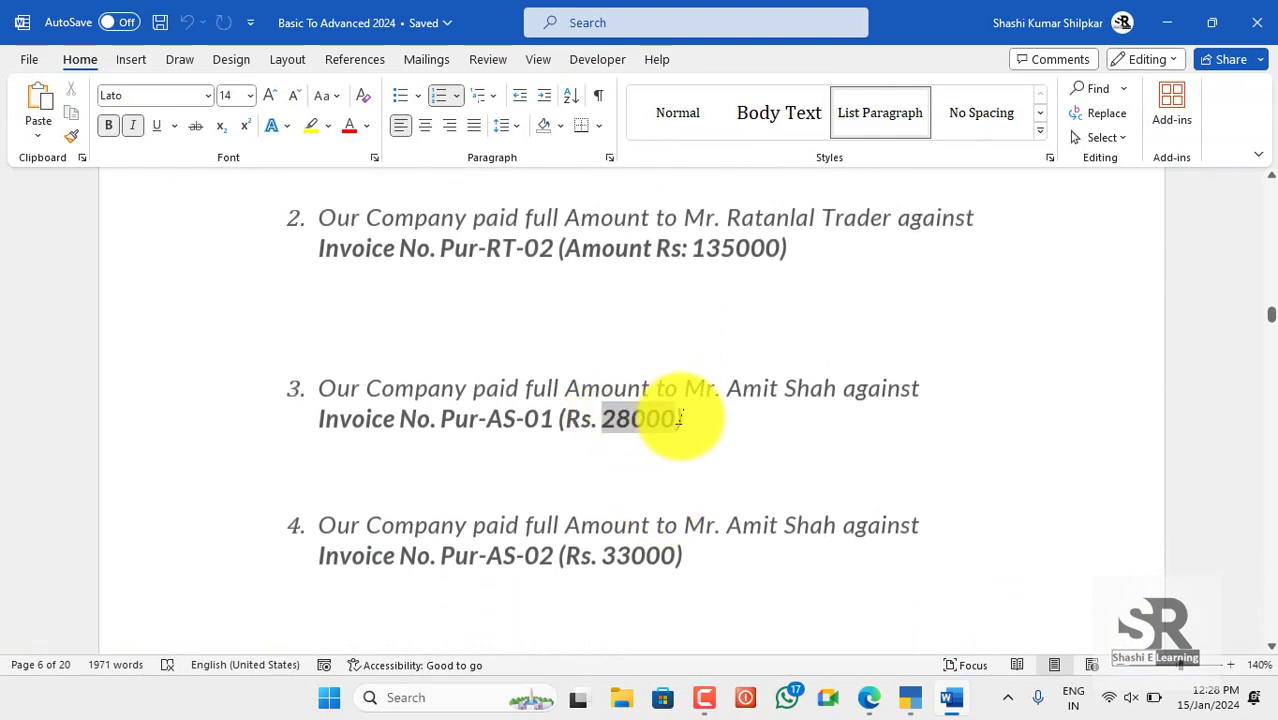
{"action": "key", "text": "alt+Tab"}
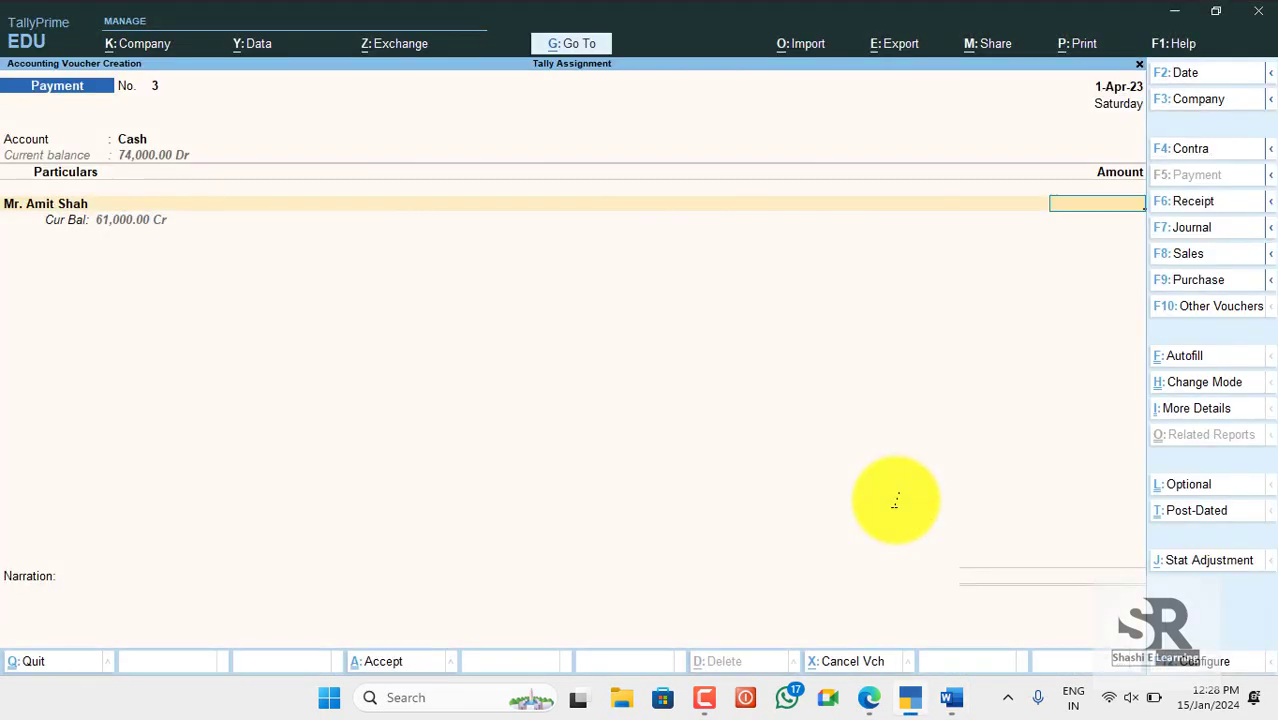
Enter 28,000 as the payment amount, allocate it as Agst Ref to pending bill PUR-AS-01, and save the voucher.
{"action": "type", "text": "28,"}
{"action": "type", "text": "000"}
{"action": "key", "text": "Return"}
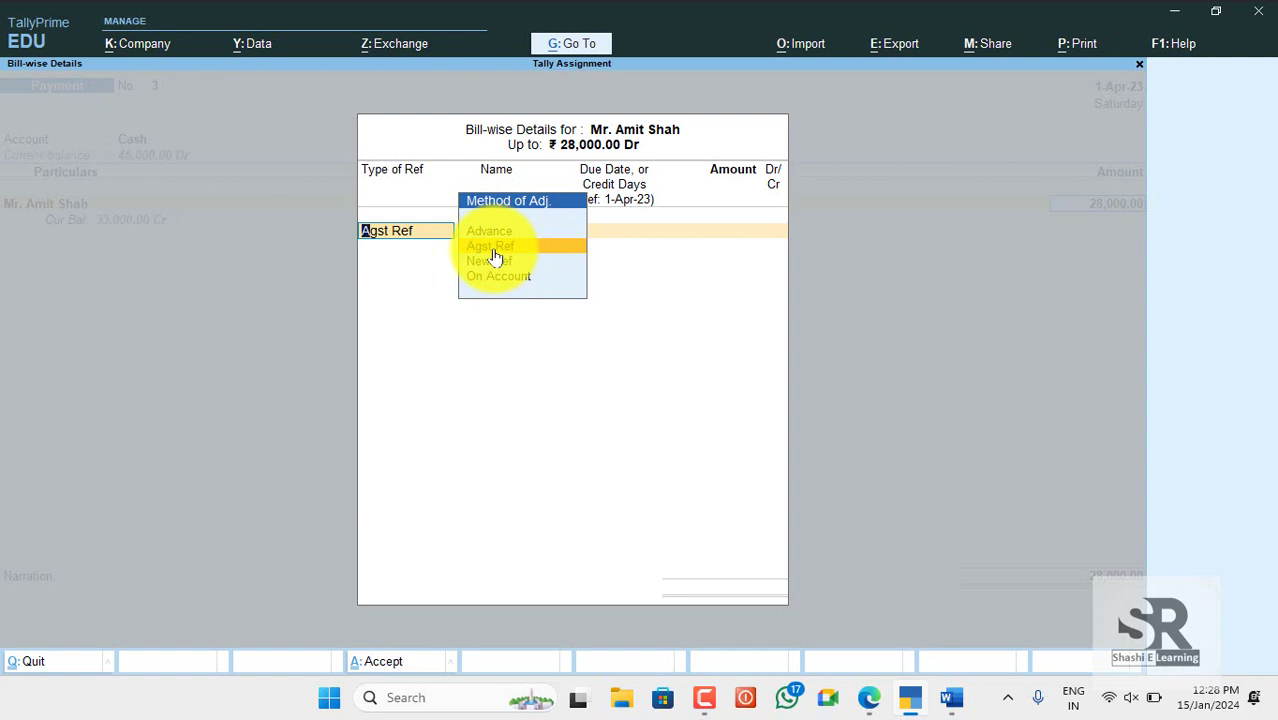
{"action": "key", "text": "Return"}
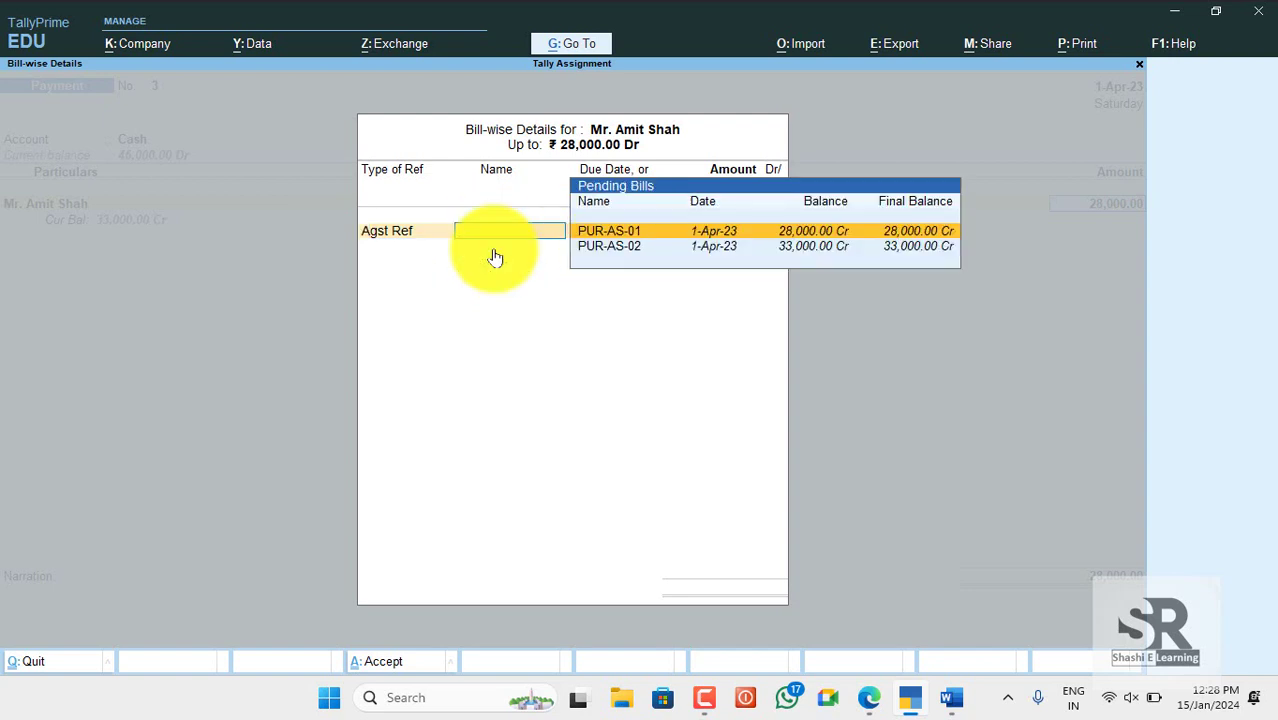
{"action": "key", "text": "Return"}
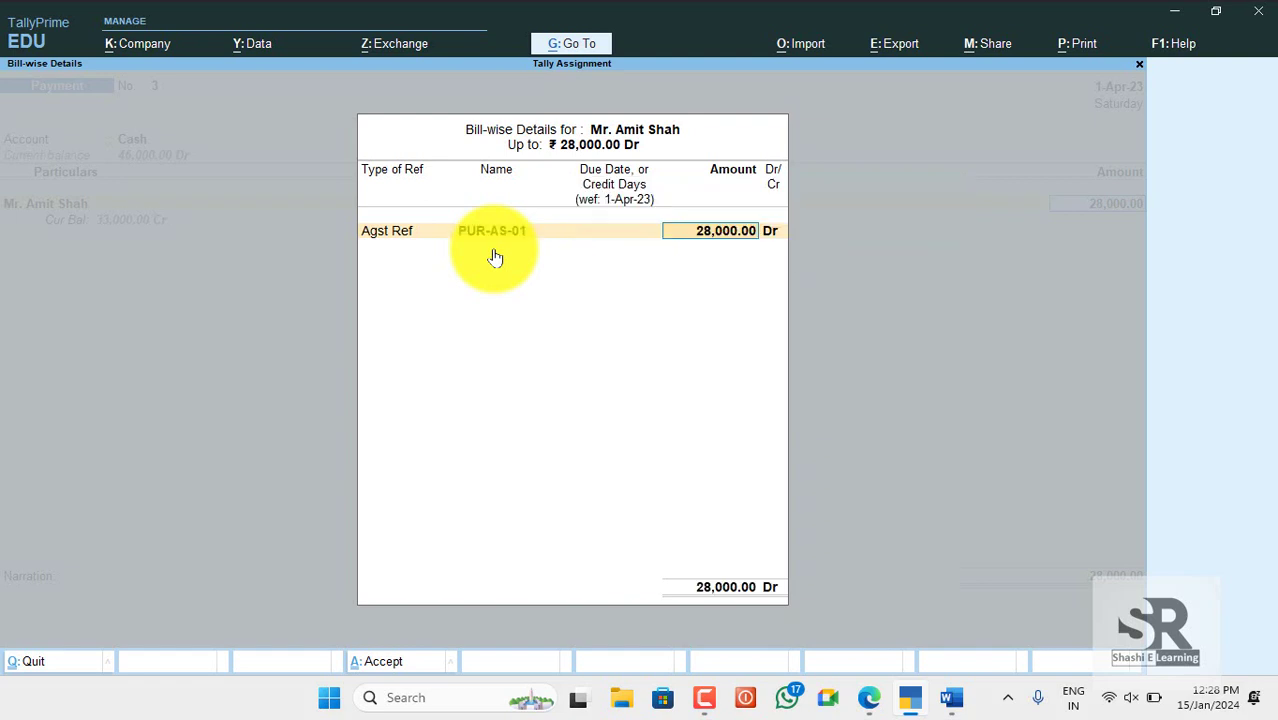
{"action": "key", "text": "Return"}
{"action": "key", "text": "Return"}
{"action": "key", "text": "Return"}
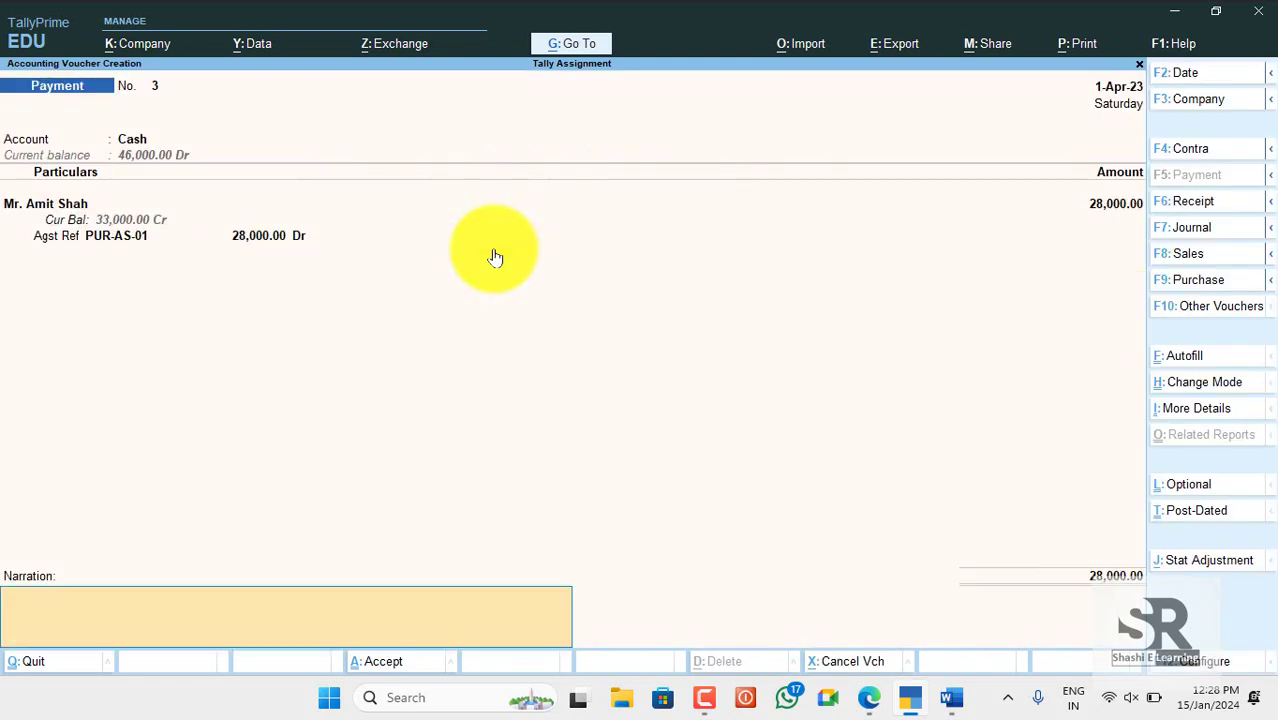
{"action": "key", "text": "Return"}
{"action": "key", "text": "Return"}
Start another payment with Cash as the account and the supplier of invoice Pur-AS-02 as the party.
{"action": "type", "text": "cash"}
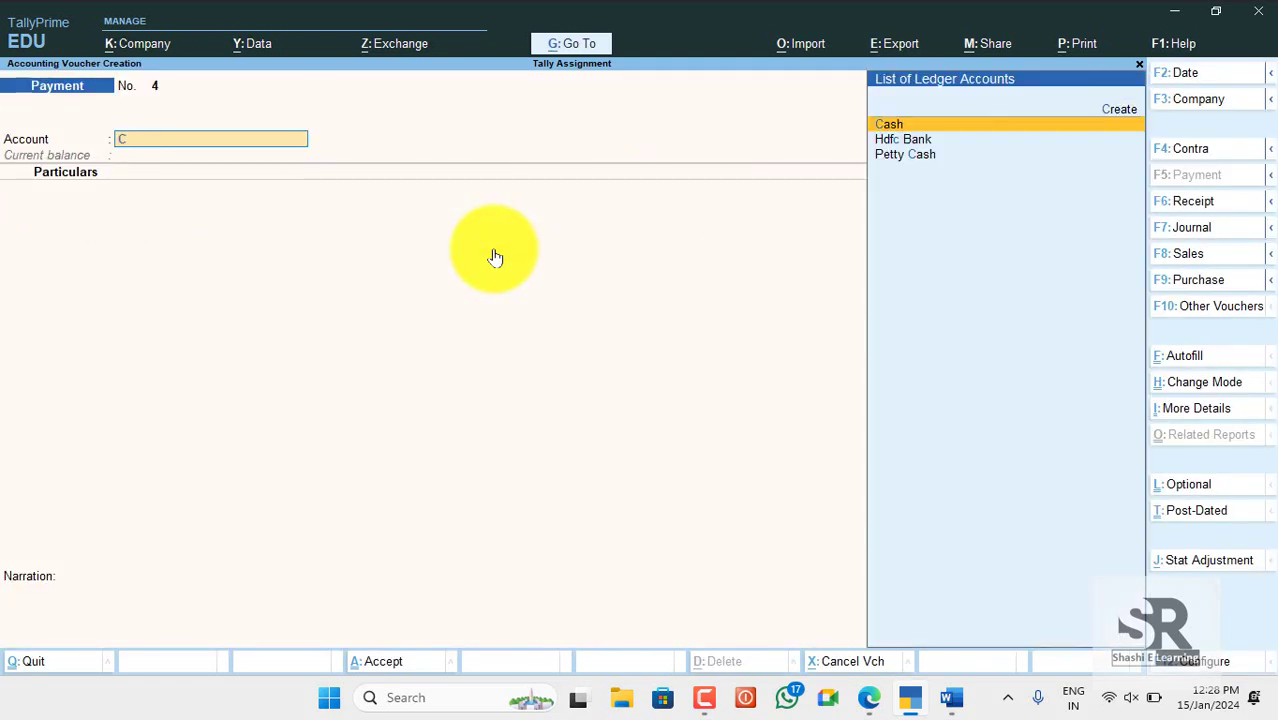
{"action": "key", "text": "Return"}
{"action": "type", "text": "AMIT"}
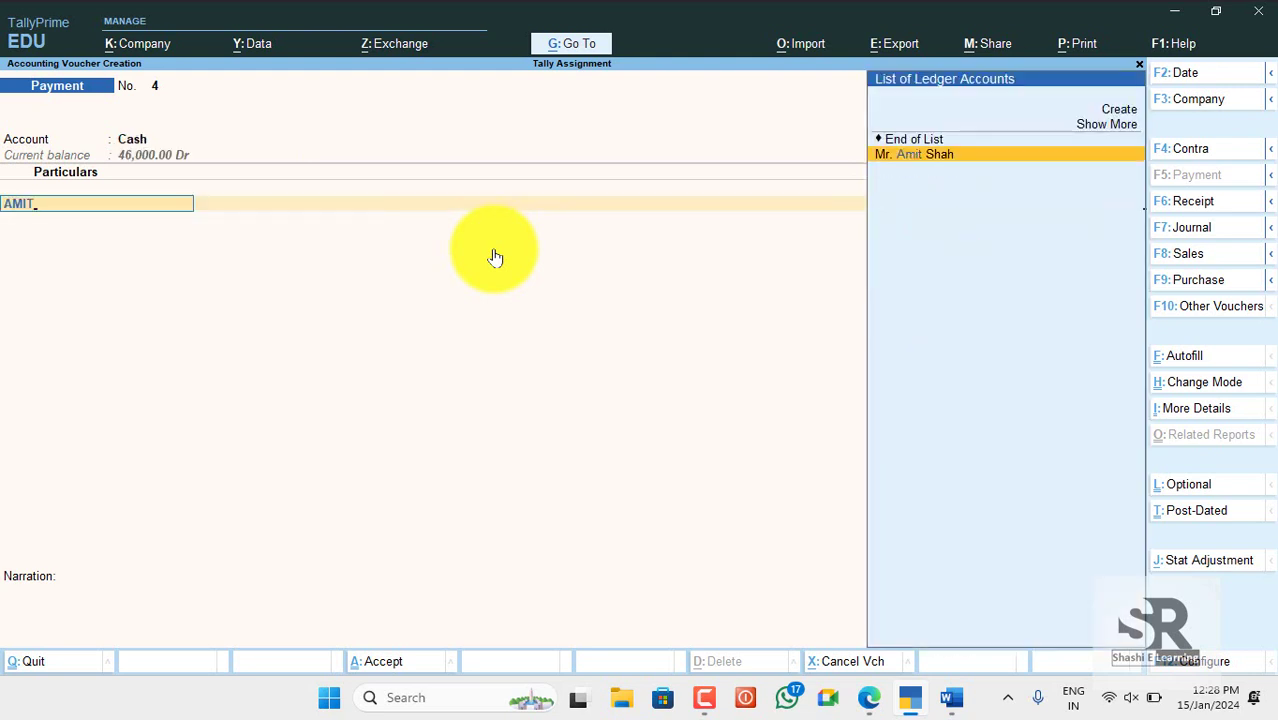
{"action": "key", "text": "Return"}
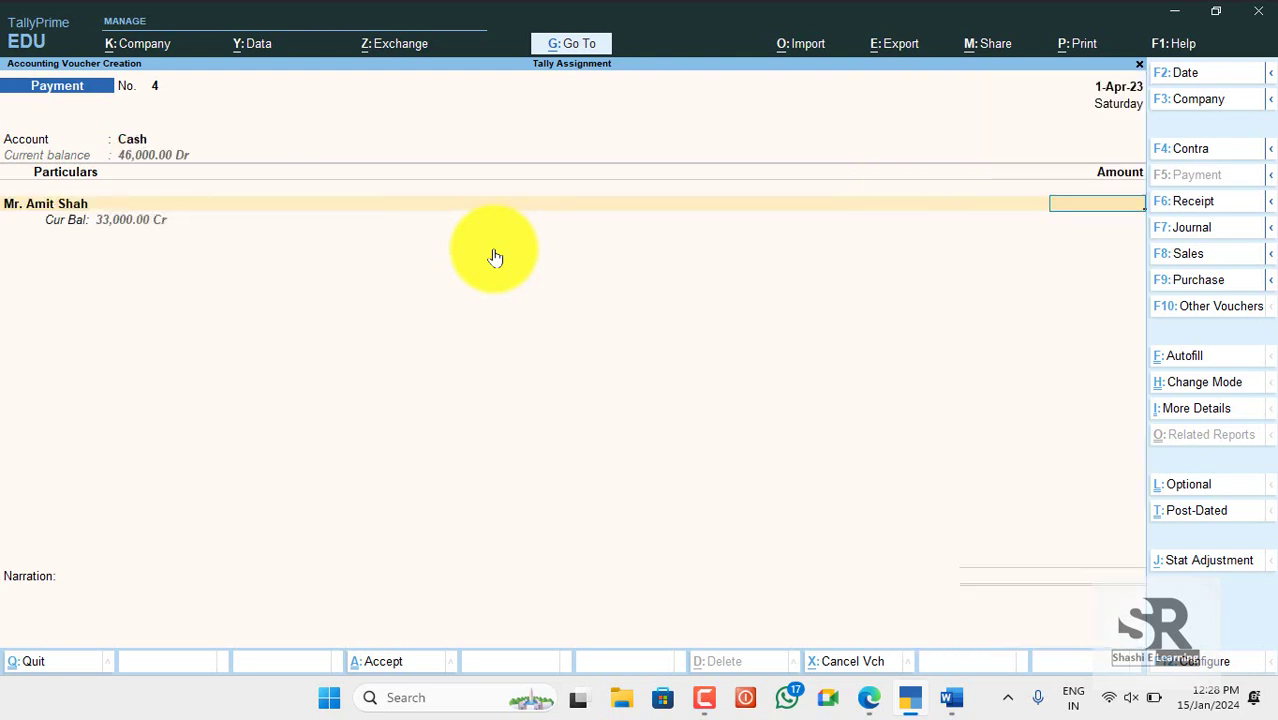
Enter 33000 as the payment amount, allocate it as Agst Ref to pending bill PUR-AS-02, and save the voucher.
{"action": "type", "text": "33000"}
{"action": "key", "text": "Return"}
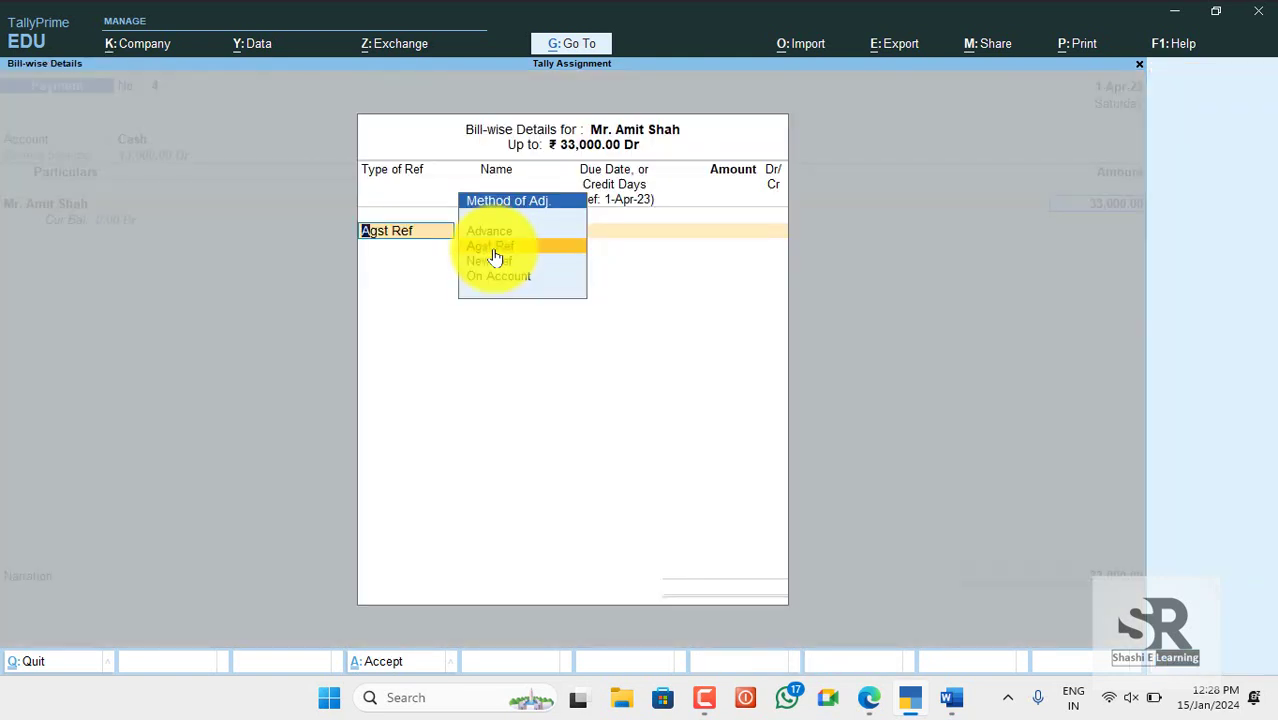
{"action": "key", "text": "Return"}
{"action": "key", "text": "Return"}
{"action": "key", "text": "Return"}
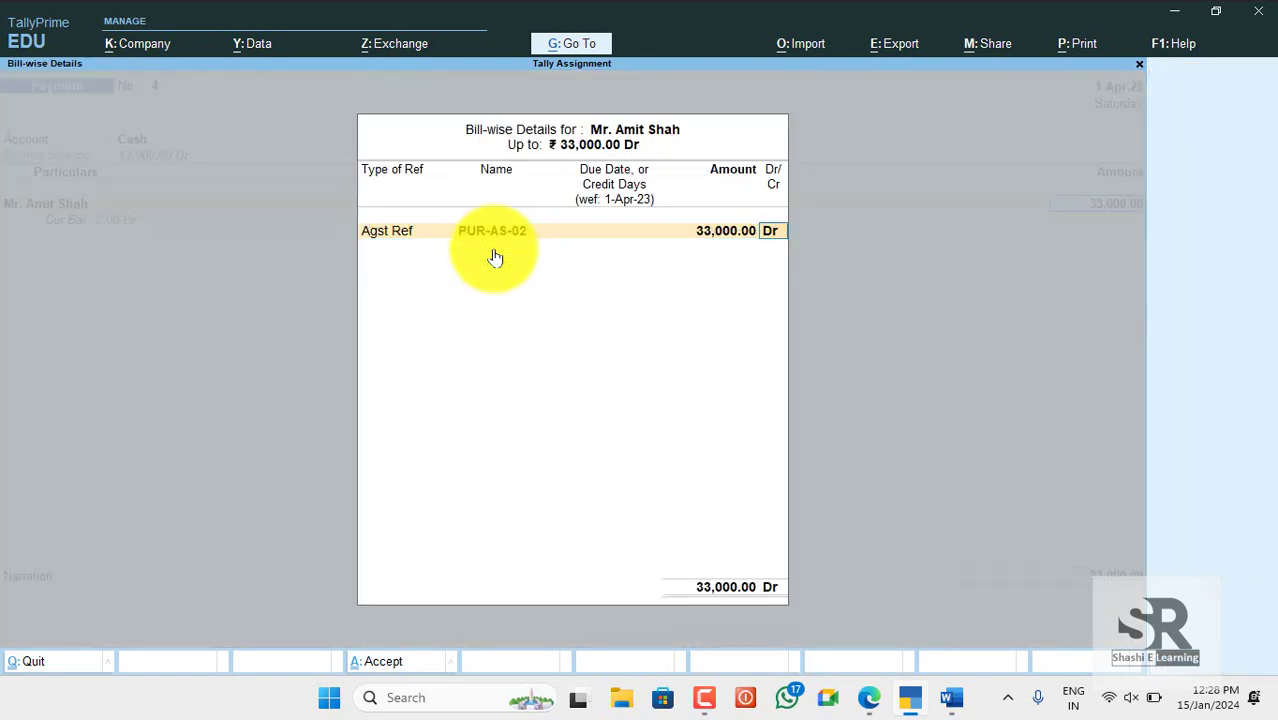
{"action": "key", "text": "Return"}
{"action": "key", "text": "Return"}
{"action": "key", "text": "Return"}
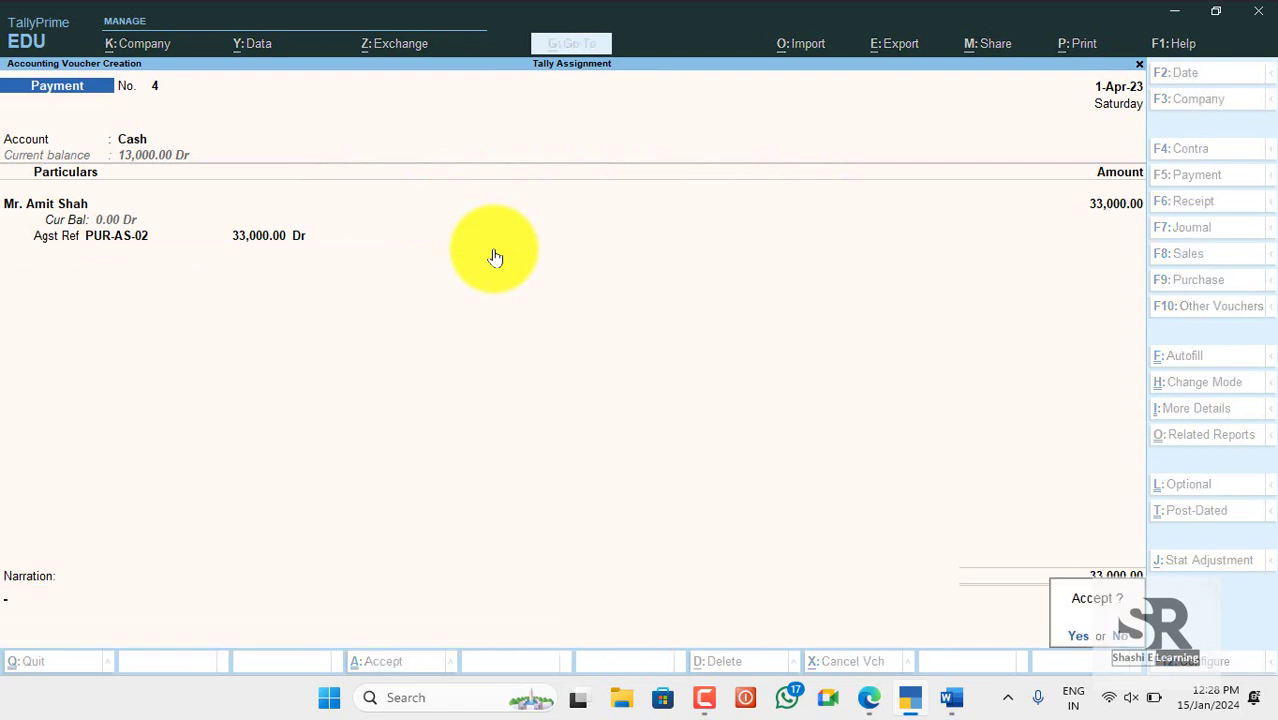
{"action": "key", "text": "Return"}
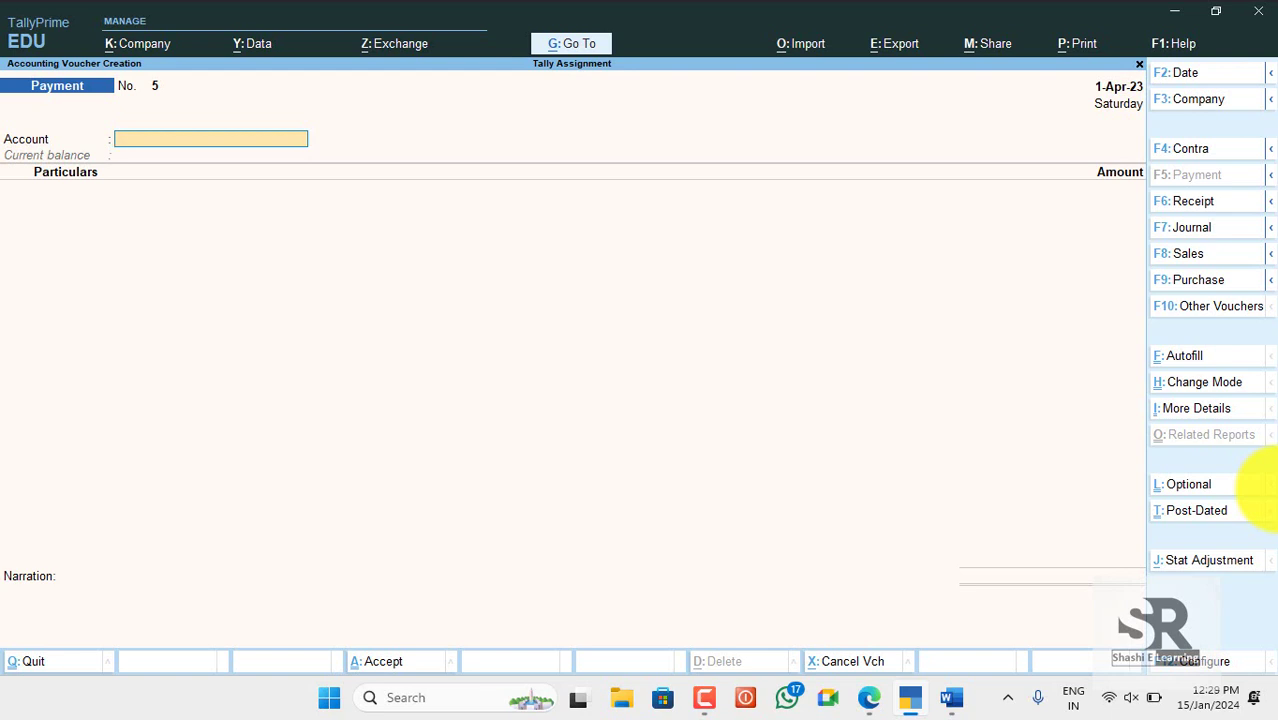
Leave voucher entry and go to Statements of Accounts within Display More Reports.
{"action": "key", "text": "Escape"}
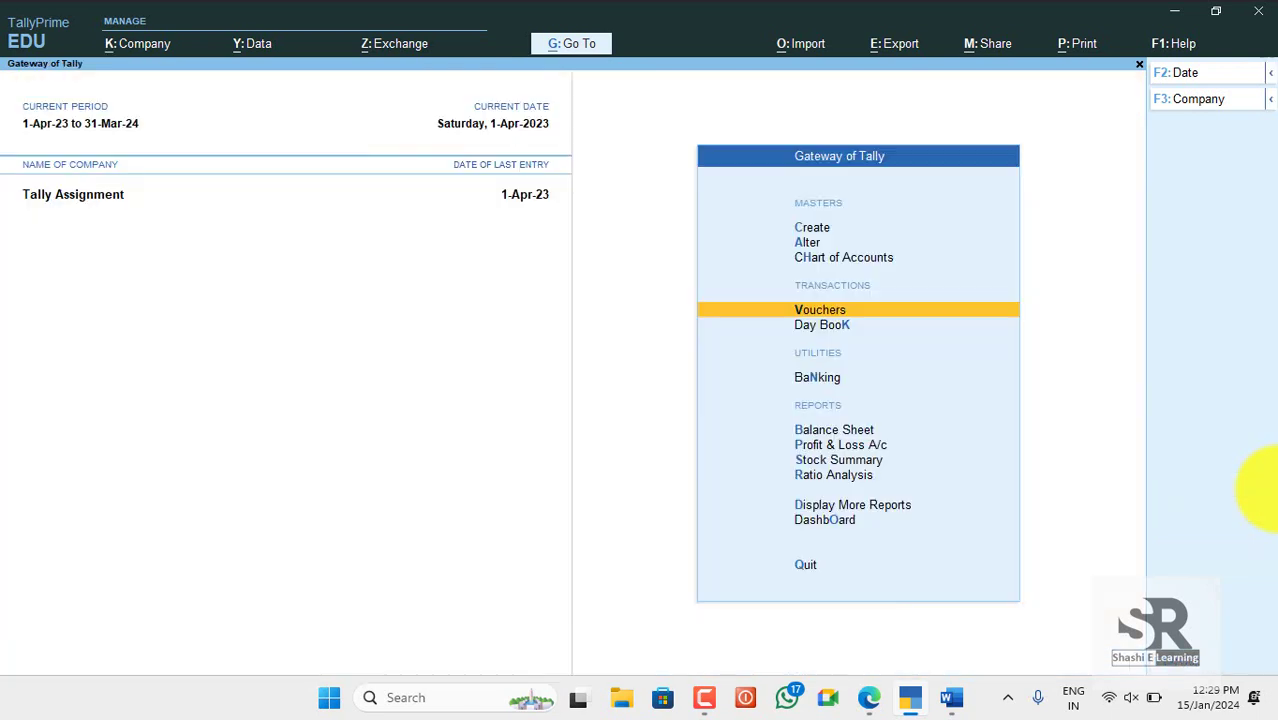
{"action": "key", "text": "Down"}
{"action": "key", "text": "Down"}
{"action": "key", "text": "Down"}
{"action": "key", "text": "Down"}
{"action": "key", "text": "Down"}
{"action": "key", "text": "Down"}
{"action": "key", "text": "Down"}
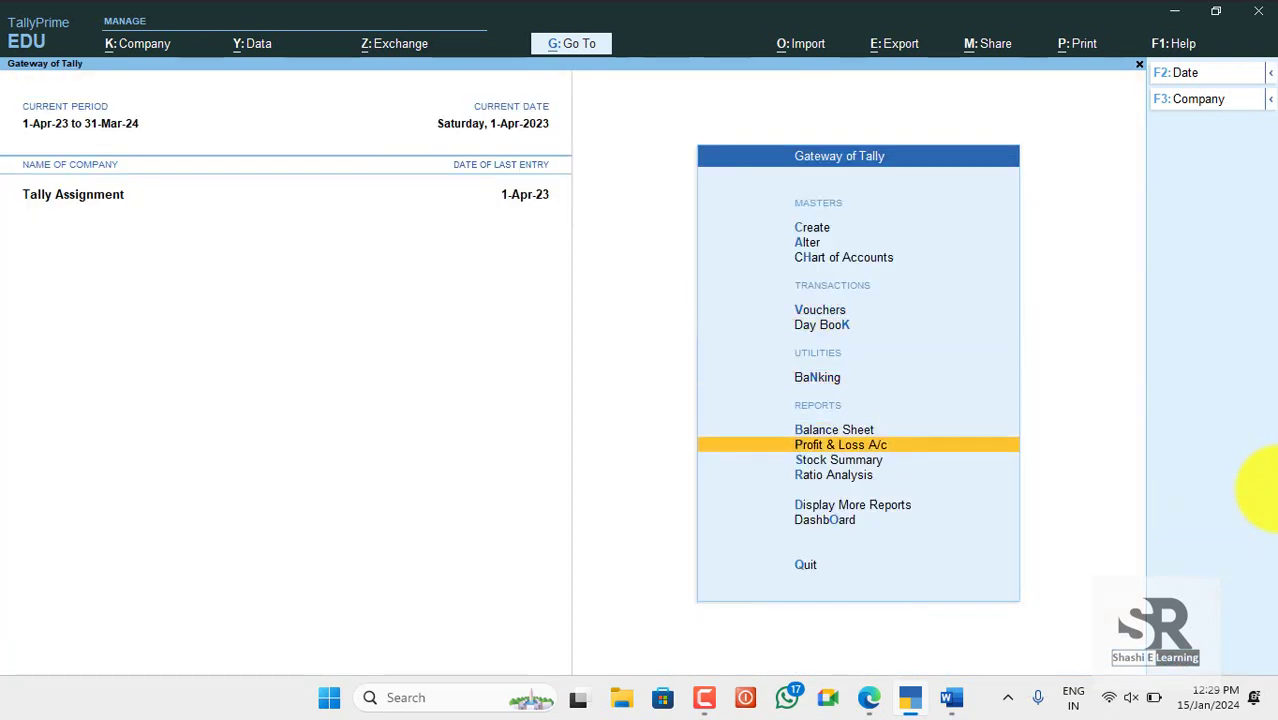
{"action": "key", "text": "Return"}
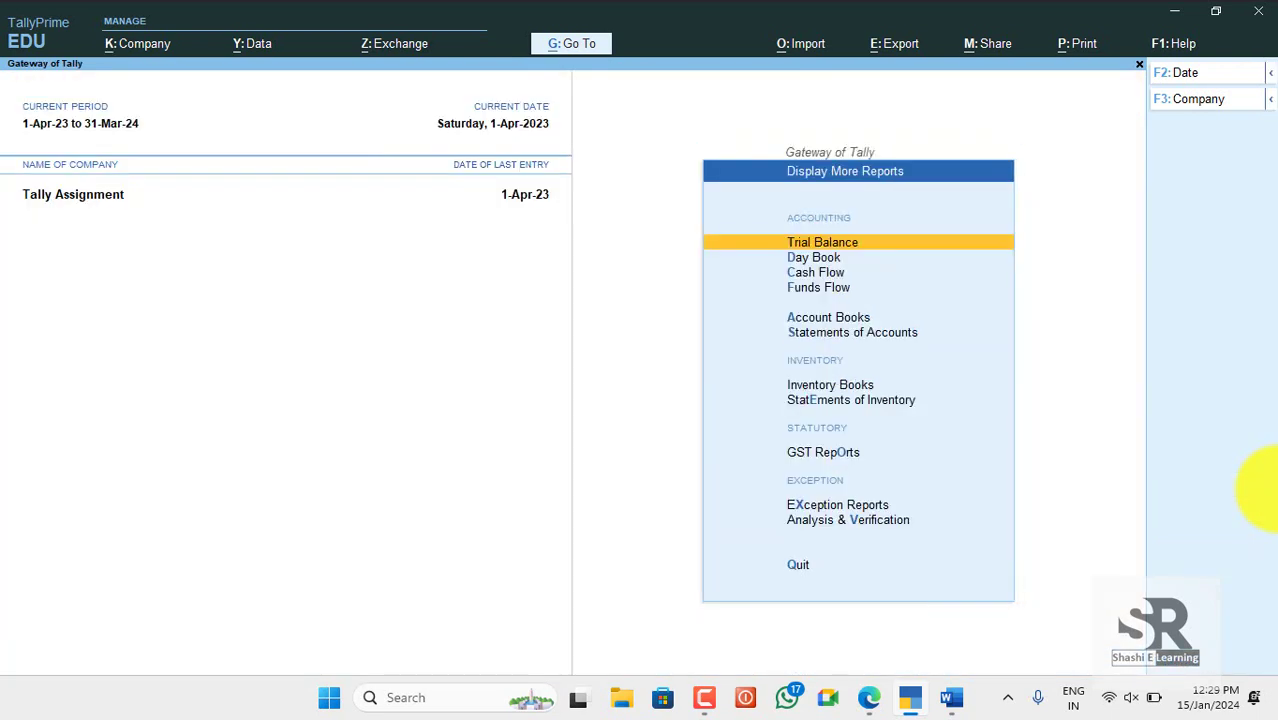
{"action": "key", "text": "Down"}
{"action": "key", "text": "Down"}
{"action": "key", "text": "Down"}
{"action": "key", "text": "Down"}
{"action": "key", "text": "Down"}
{"action": "key", "text": "Down"}
{"action": "key", "text": "Down"}
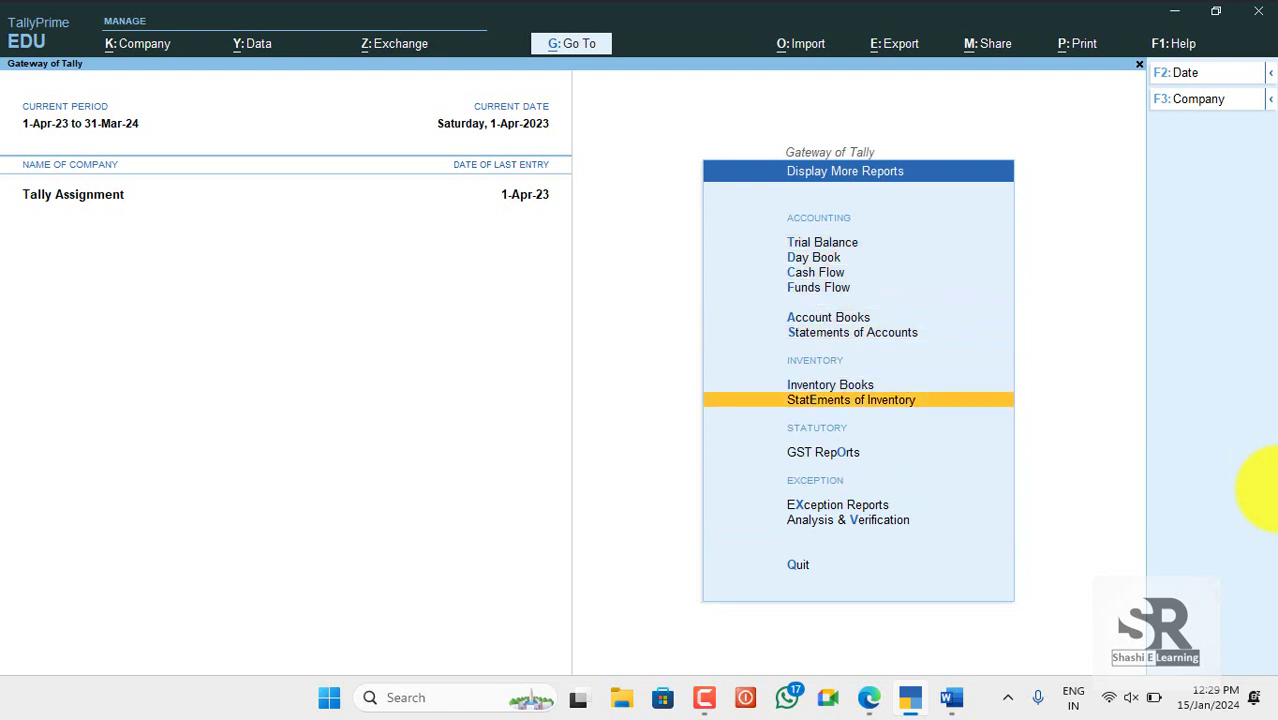
{"action": "key", "text": "Return"}
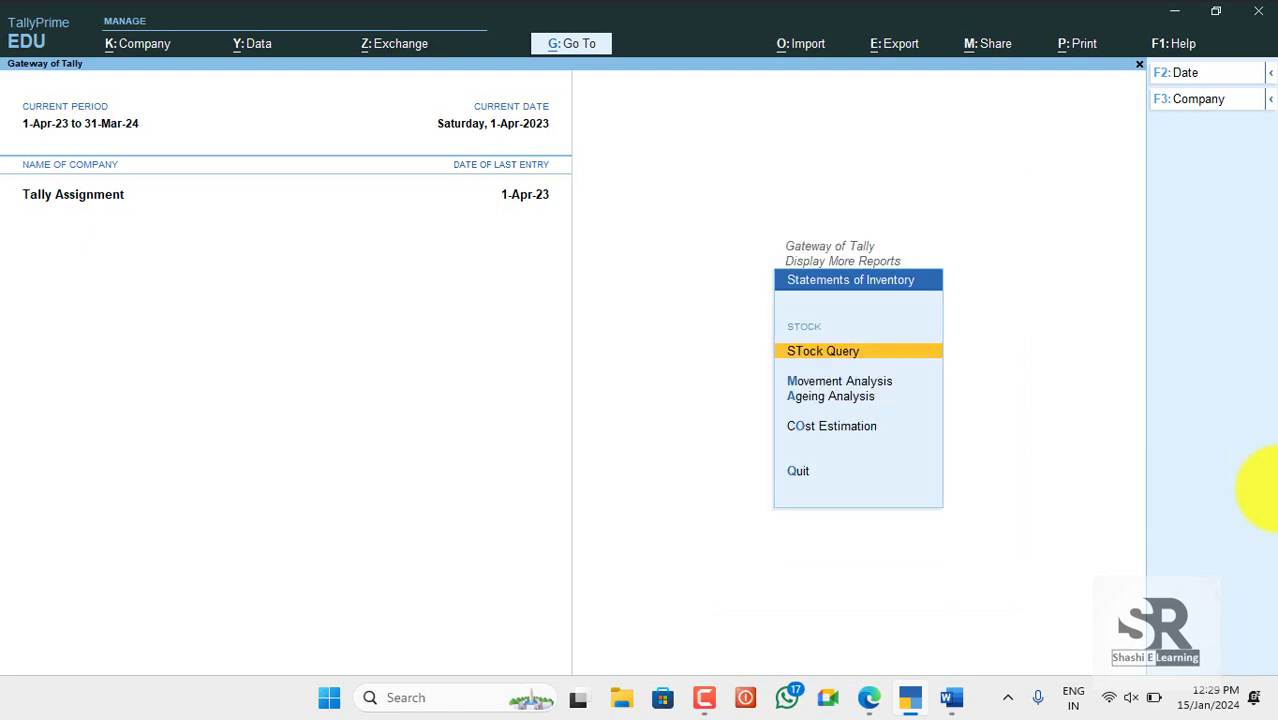
{"action": "key", "text": "Escape"}
{"action": "key", "text": "Up"}
{"action": "key", "text": "Up"}
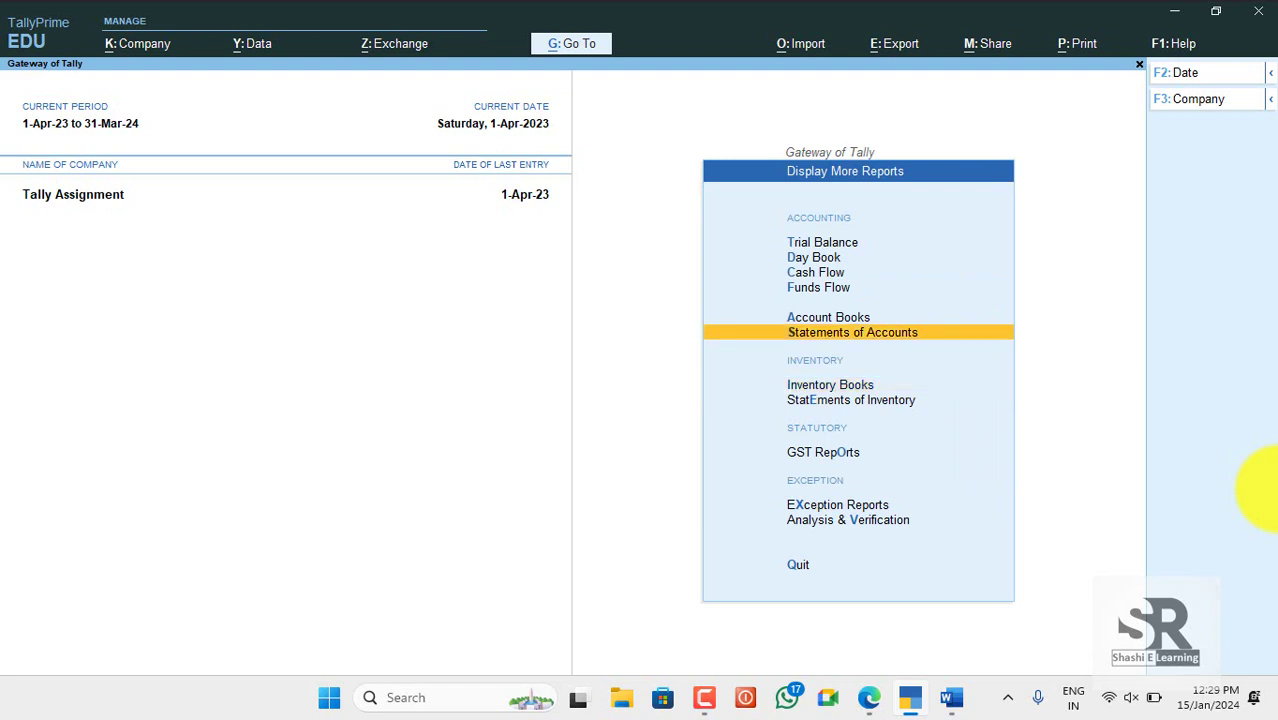
Check the outstanding payables in the Bills Payable report and return to the Gateway of Tally.
{"action": "key", "text": "Return"}
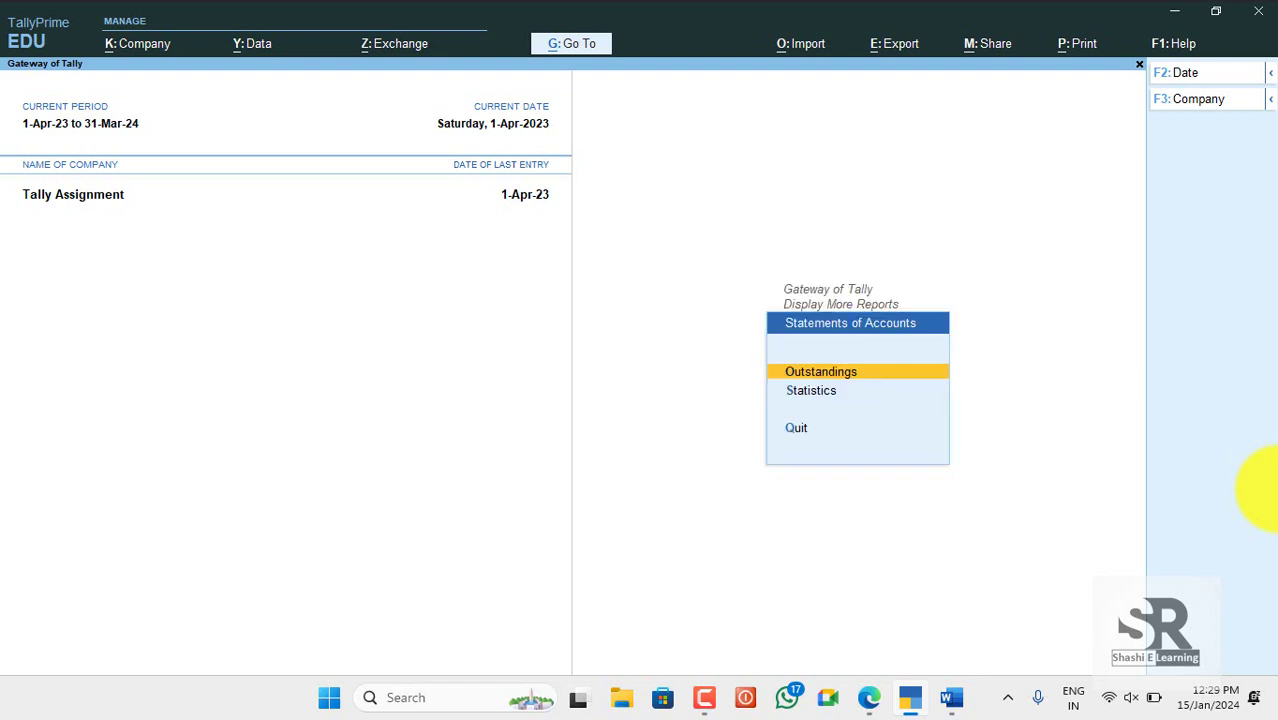
{"action": "key", "text": "Return"}
{"action": "key", "text": "Down"}
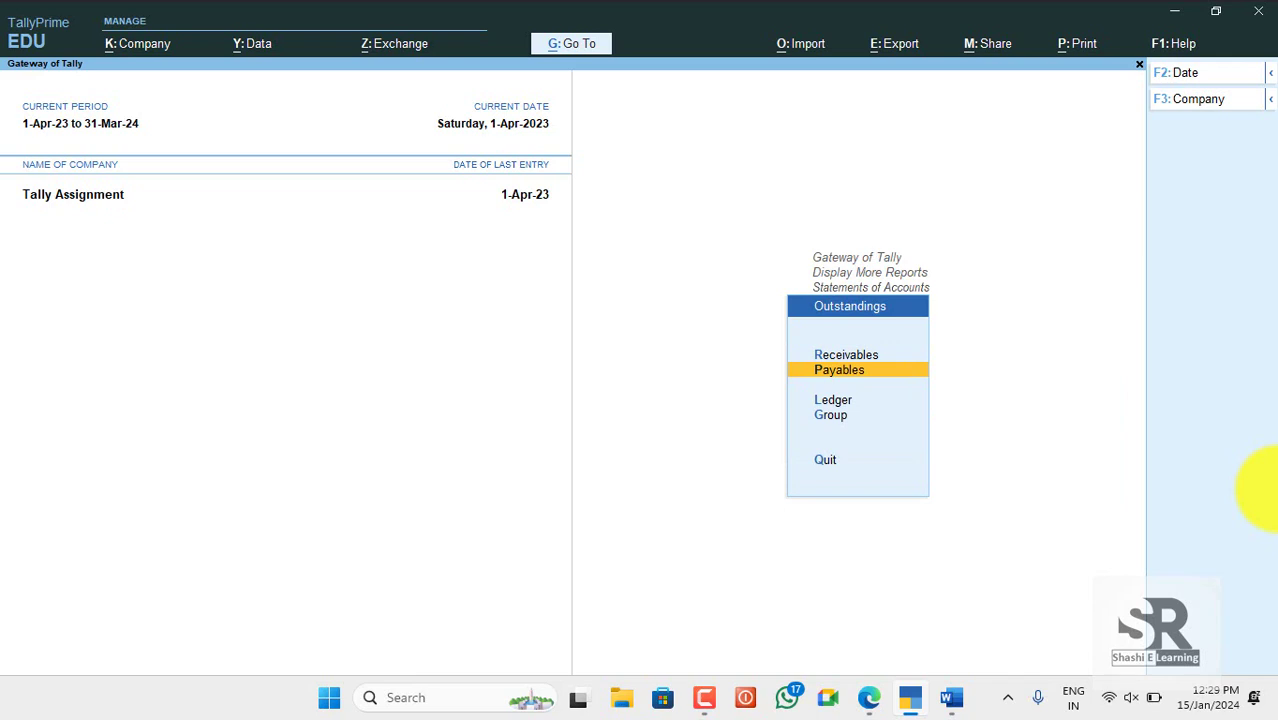
{"action": "key", "text": "Return"}
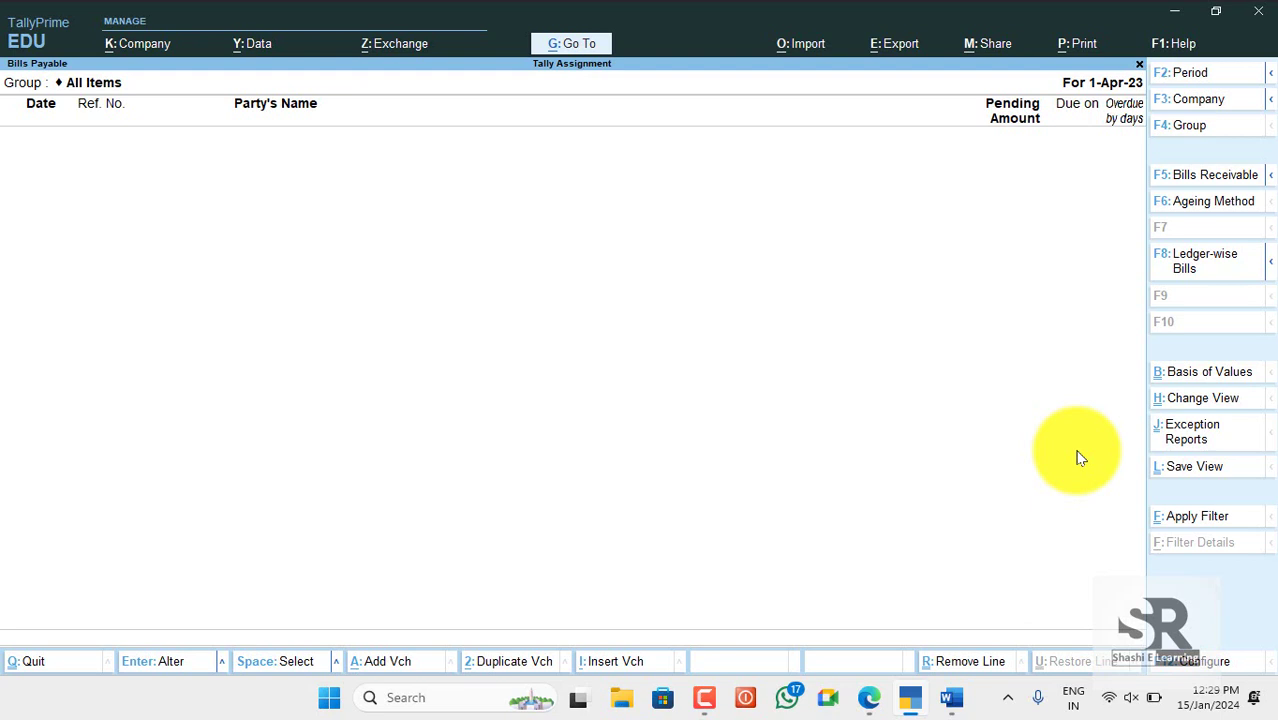
{"action": "key", "text": "Escape"}
{"action": "key", "text": "Escape"}
{"action": "key", "text": "Escape"}
{"action": "key", "text": "Escape"}
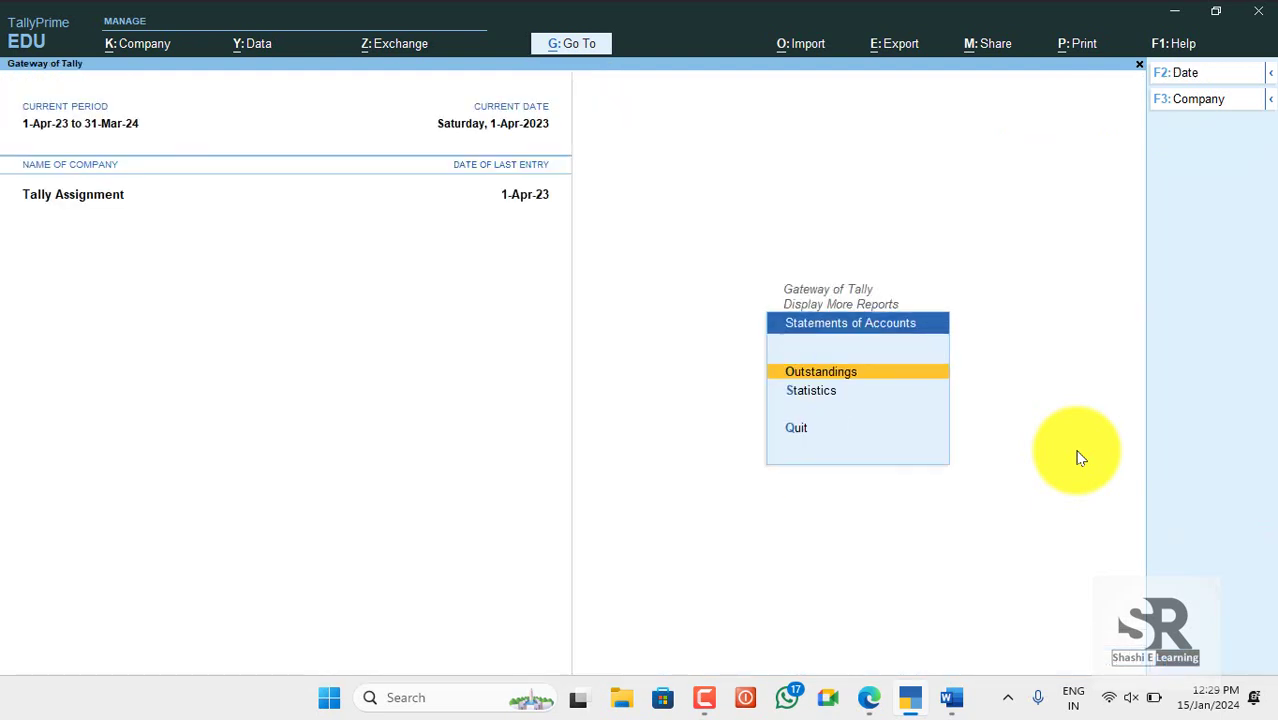
{"action": "key", "text": "Escape"}
{"action": "key", "text": "Escape"}
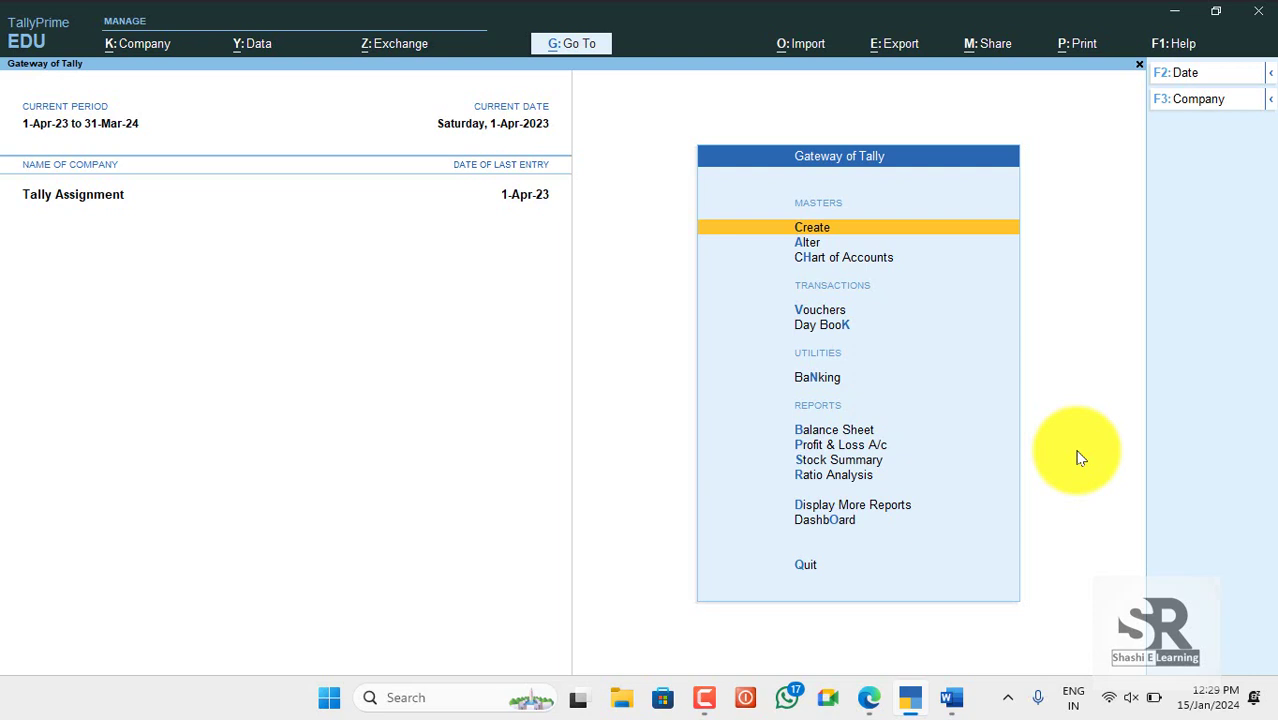
Open the Statistics report from Statements of Accounts within Display More Reports.
{"action": "key", "text": "Down"}
{"action": "key", "text": "Down"}
{"action": "key", "text": "Down"}
{"action": "key", "text": "Down"}
{"action": "key", "text": "Down"}
{"action": "key", "text": "Down"}
{"action": "key", "text": "Down"}
{"action": "key", "text": "Down"}
{"action": "key", "text": "Down"}
{"action": "key", "text": "Down"}
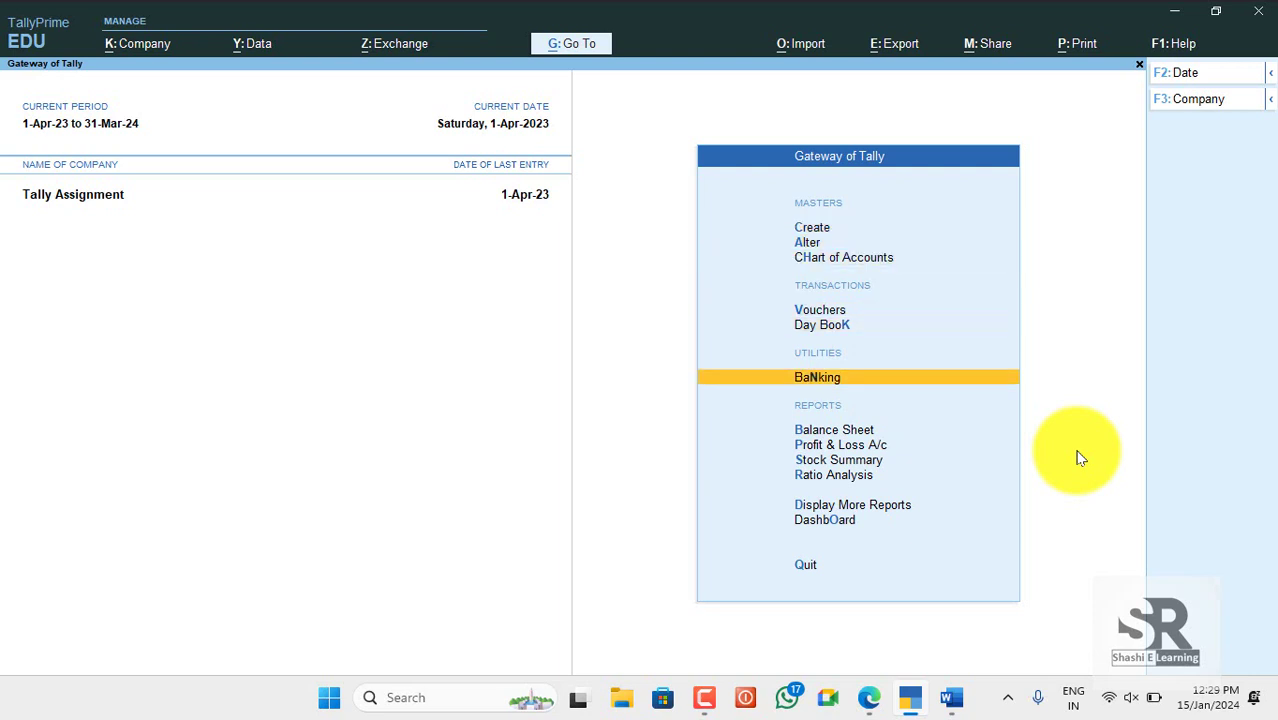
{"action": "key", "text": "Return"}
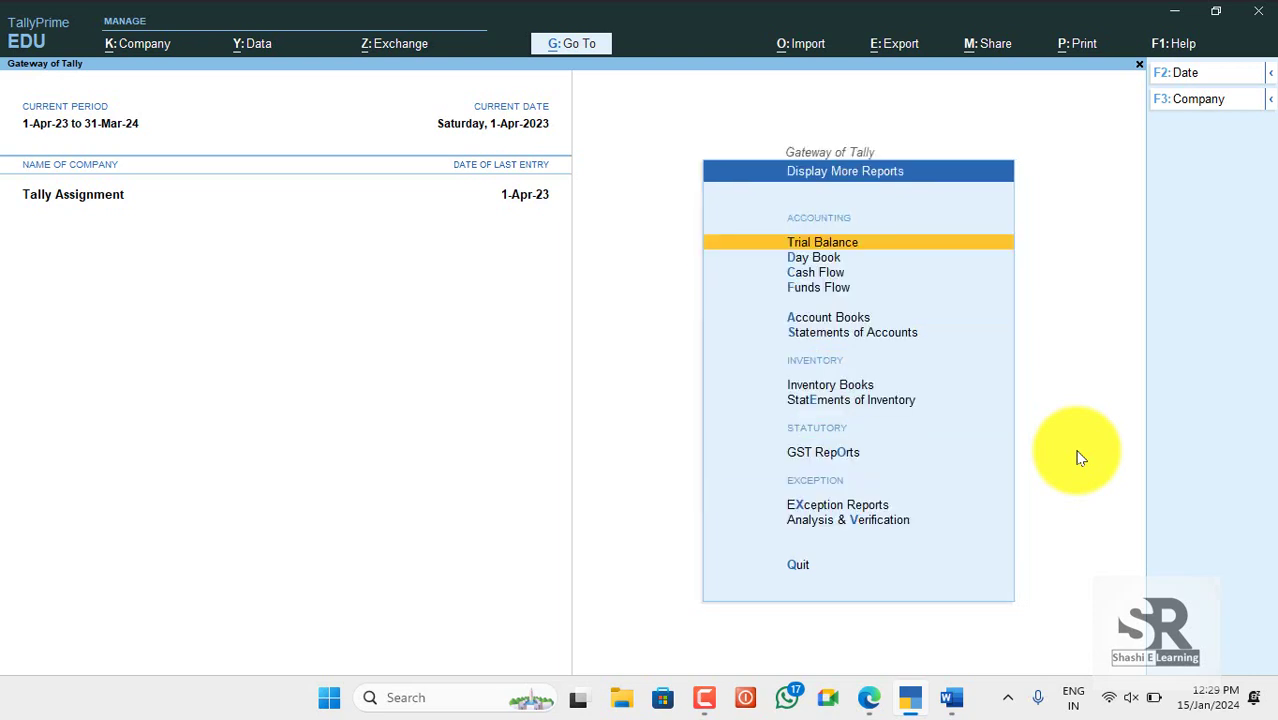
{"action": "key", "text": "Down"}
{"action": "key", "text": "Down"}
{"action": "key", "text": "Down"}
{"action": "key", "text": "Down"}
{"action": "key", "text": "Down"}
{"action": "key", "text": "Return"}
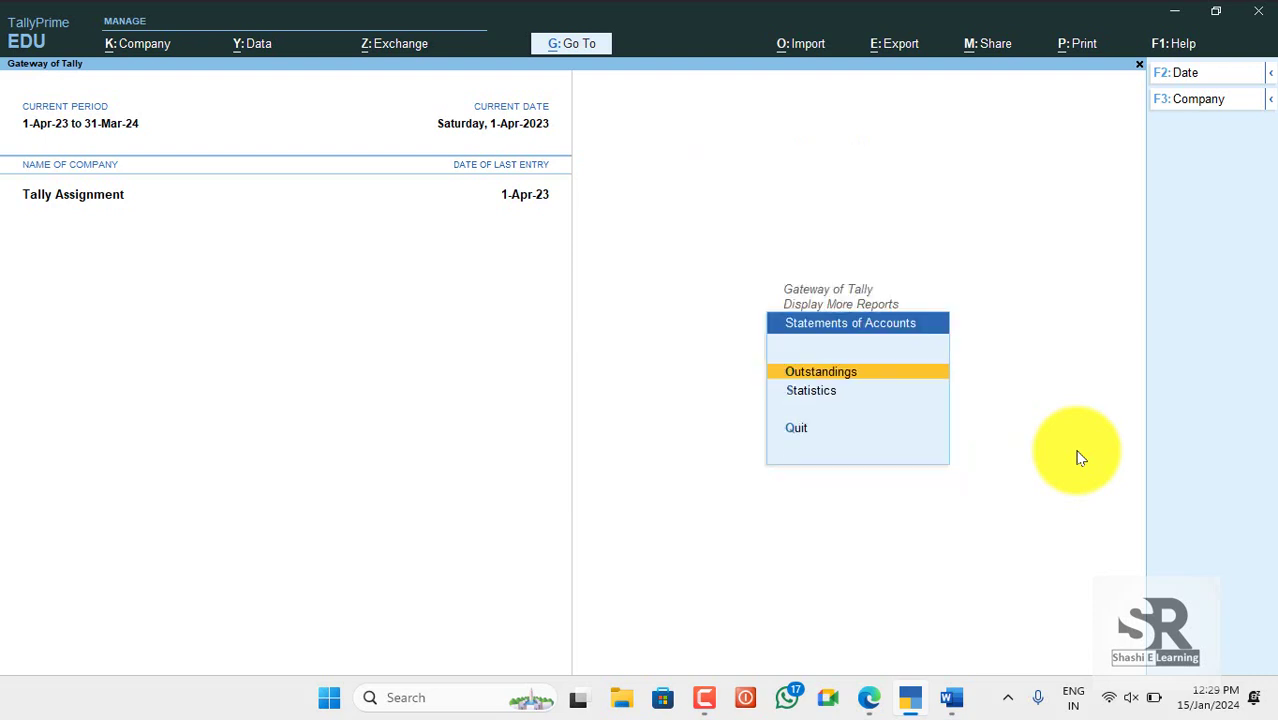
{"action": "key", "text": "Down"}
{"action": "key", "text": "Return"}
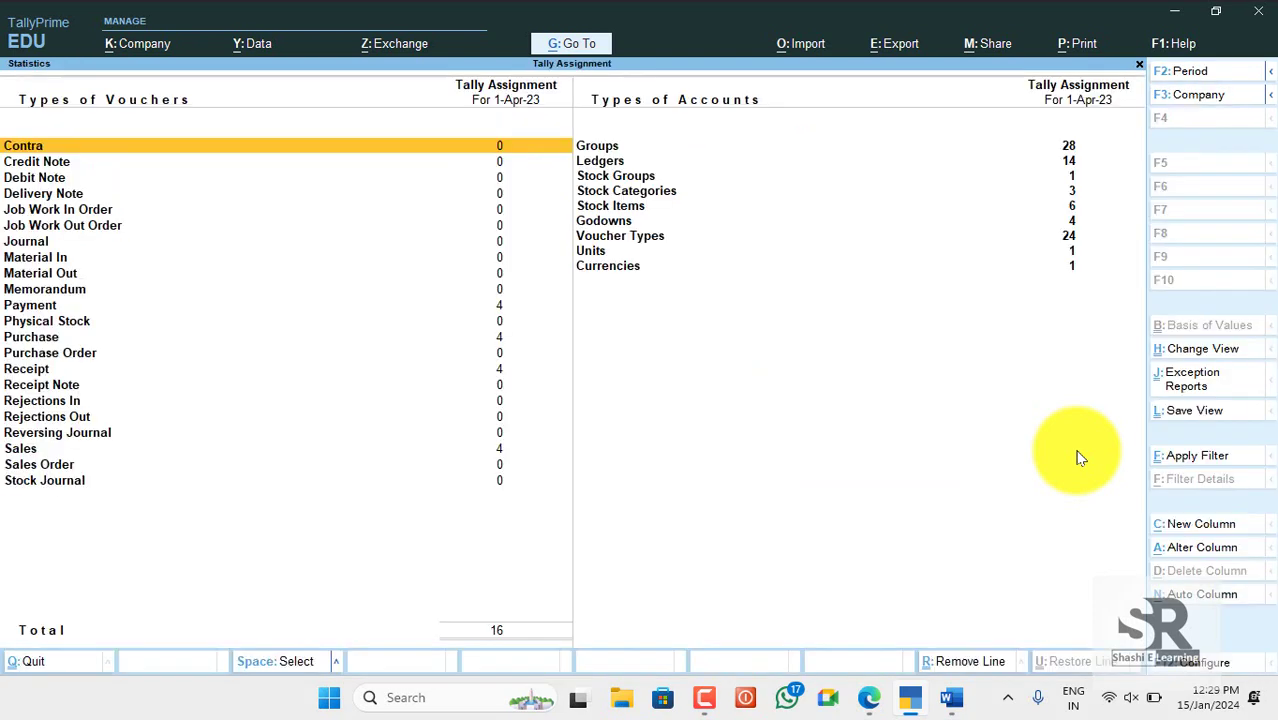
Examine the voucher counts for the Payment, Purchase, Receipt and Sales types in the Statistics report.
{"action": "key", "text": "Down"}
{"action": "key", "text": "Down"}
{"action": "key", "text": "Down"}
{"action": "key", "text": "Down"}
{"action": "key", "text": "Down"}
{"action": "key", "text": "Down"}
{"action": "key", "text": "Down"}
{"action": "key", "text": "Down"}
{"action": "key", "text": "Down"}
{"action": "key", "text": "Down"}
{"action": "key", "text": "Down"}
{"action": "key", "text": "Down"}
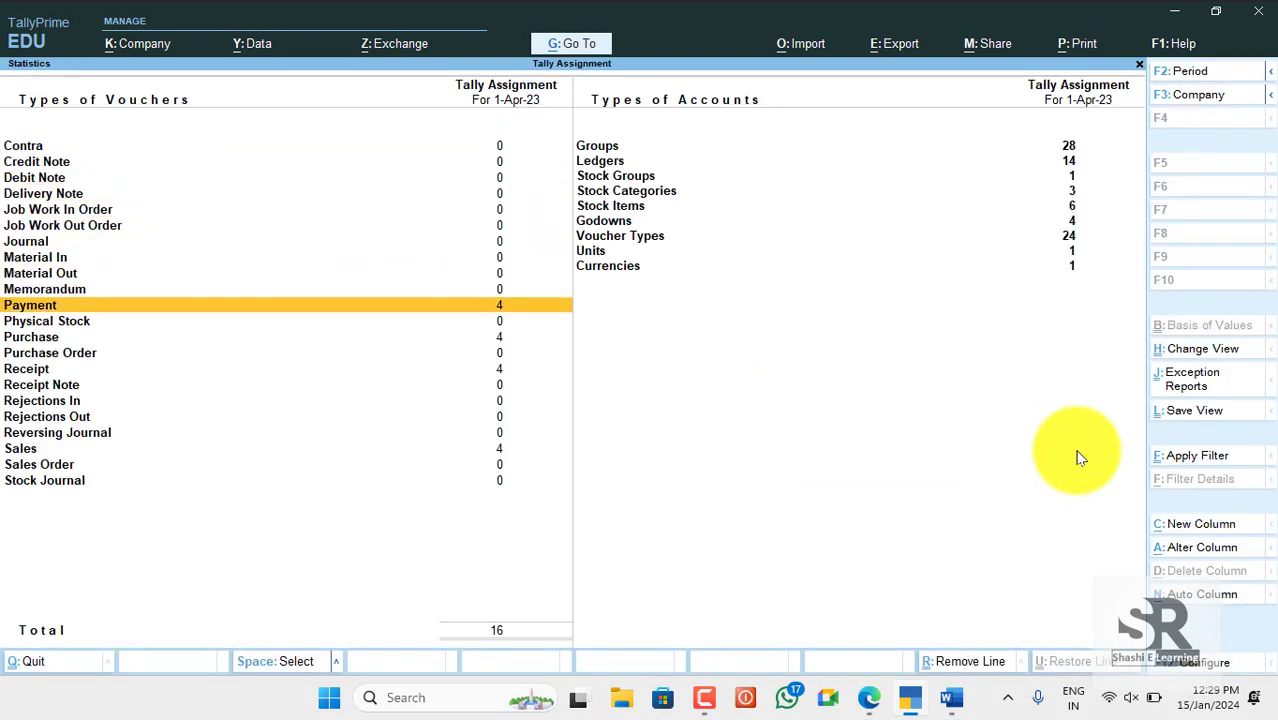
{"action": "key", "text": "Down"}
{"action": "key", "text": "Down"}
{"action": "key", "text": "Down"}
{"action": "key", "text": "Down"}
{"action": "key", "text": "Down"}
{"action": "key", "text": "Down"}
{"action": "key", "text": "Down"}
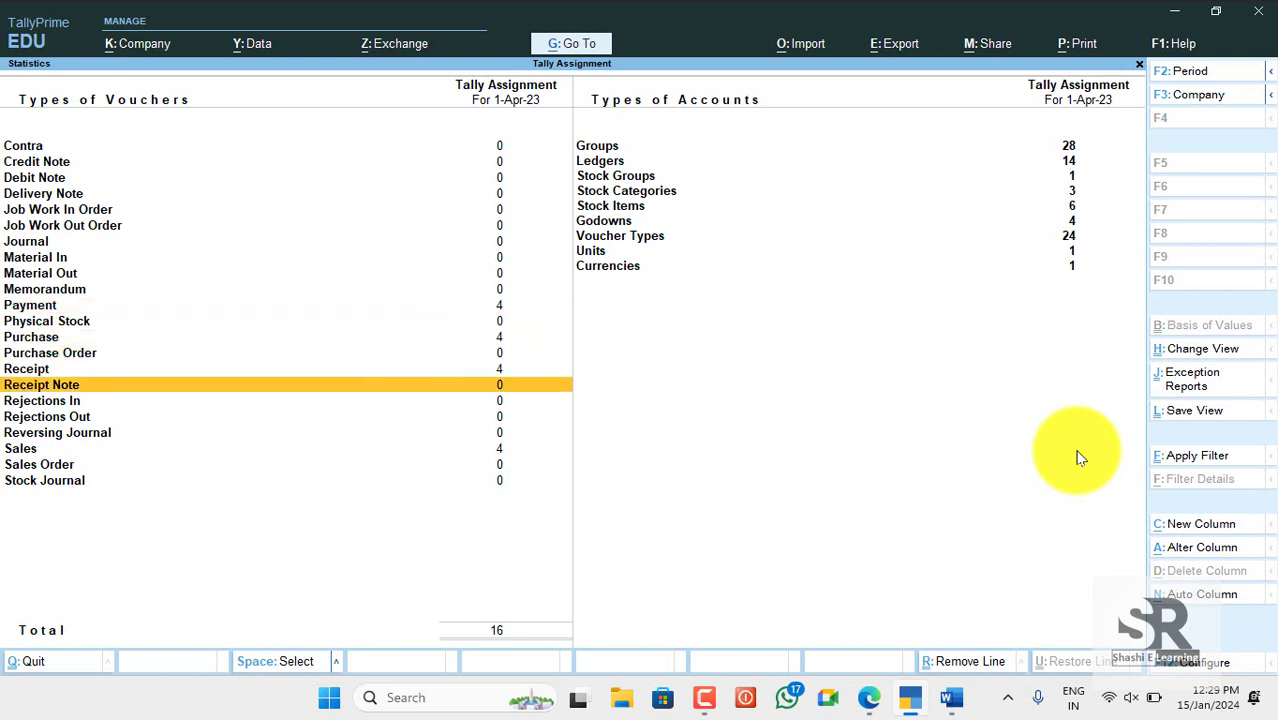
{"action": "key", "text": "Up"}
{"action": "key", "text": "Up"}
{"action": "key", "text": "Up"}
{"action": "key", "text": "Up"}
{"action": "key", "text": "Up"}
{"action": "key", "text": "Up"}
{"action": "key", "text": "Up"}
{"action": "key", "text": "Up"}
{"action": "key", "text": "Up"}
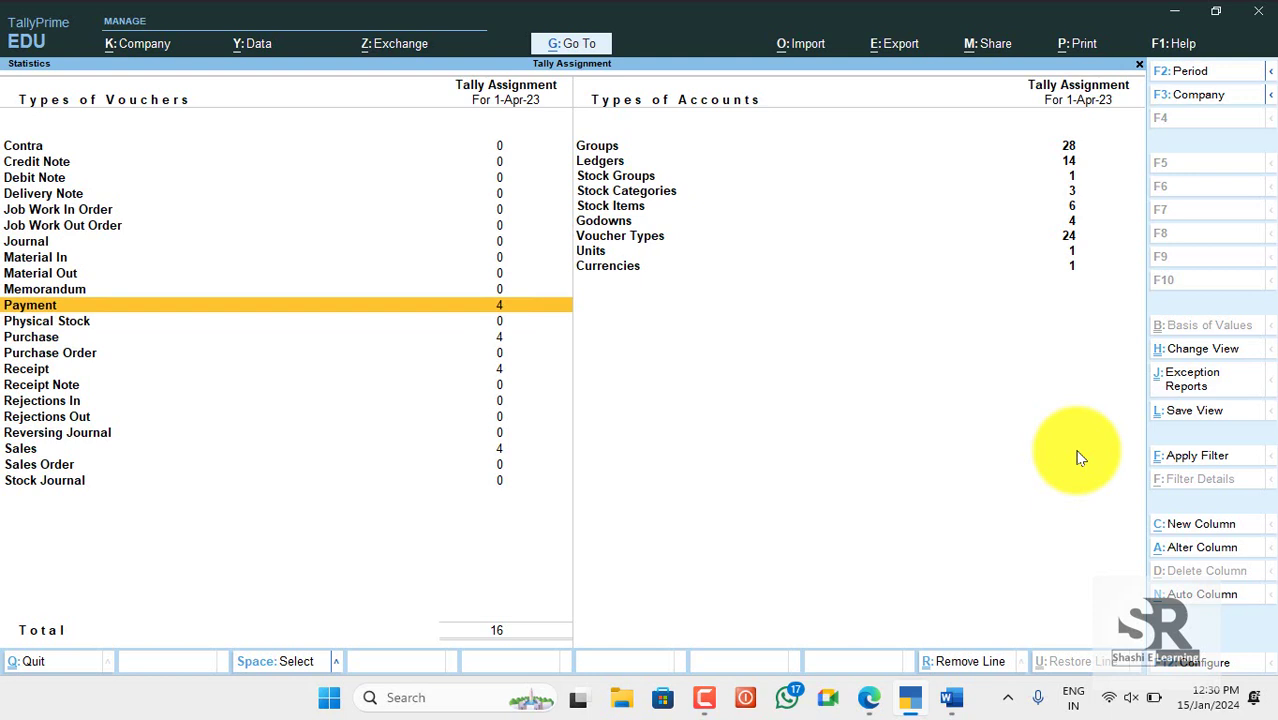
{"action": "key", "text": "Down"}
{"action": "key", "text": "Down"}
{"action": "key", "text": "Down"}
{"action": "key", "text": "Down"}
{"action": "key", "text": "Down"}
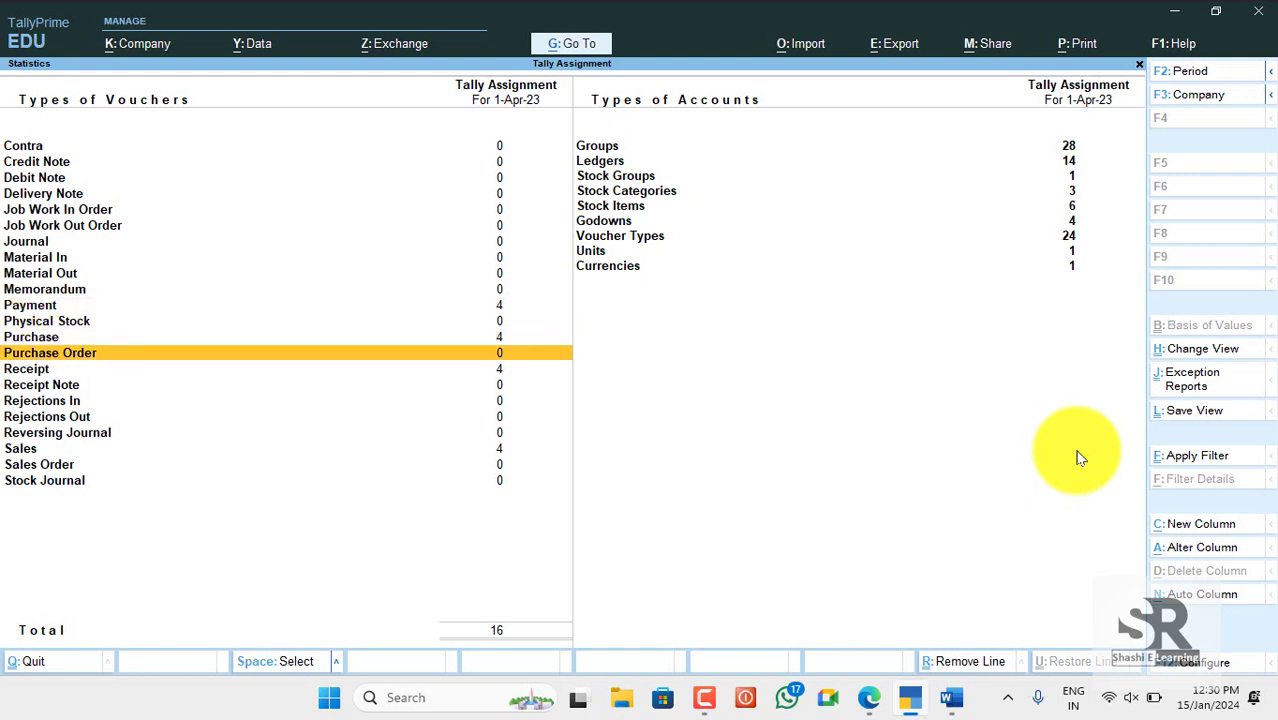
{"action": "key", "text": "Down"}
{"action": "key", "text": "Up"}
{"action": "key", "text": "Up"}
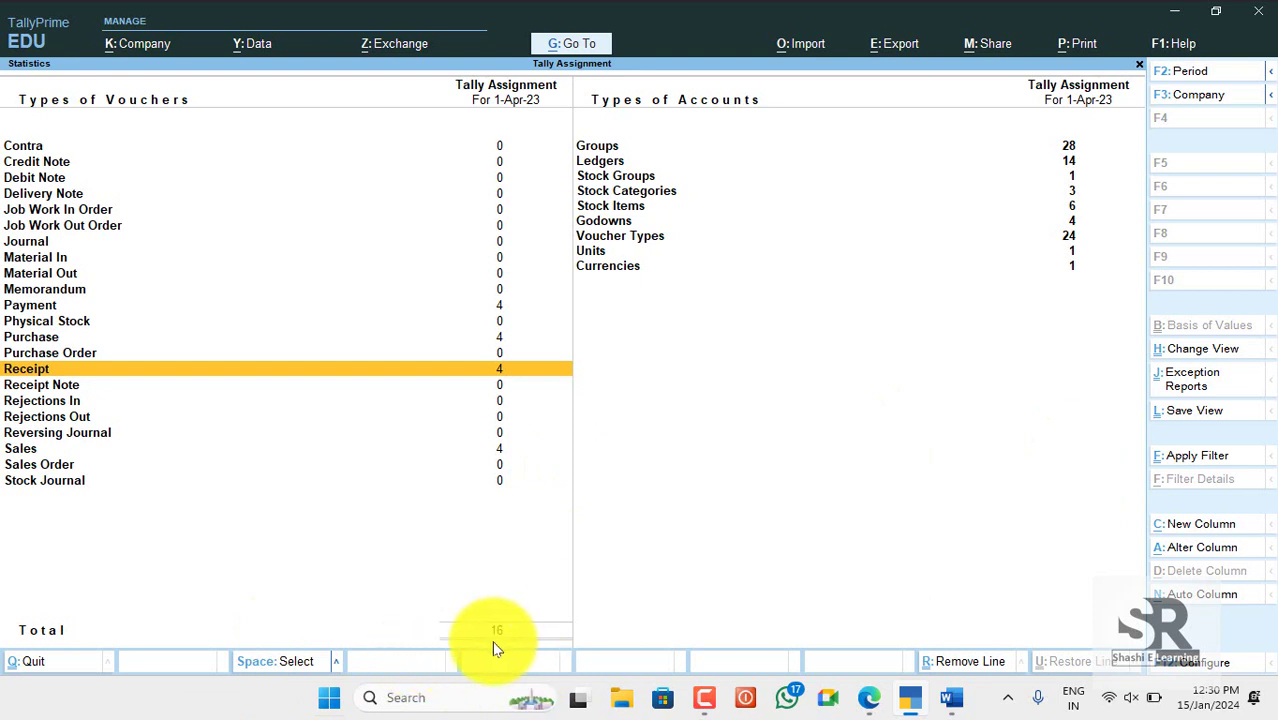
Open payment voucher No. 1 from the April payment register and review its account, party, bill allocation and narration.
{"action": "key", "text": "Up"}
{"action": "key", "text": "Up"}
{"action": "key", "text": "Up"}
{"action": "key", "text": "Up"}
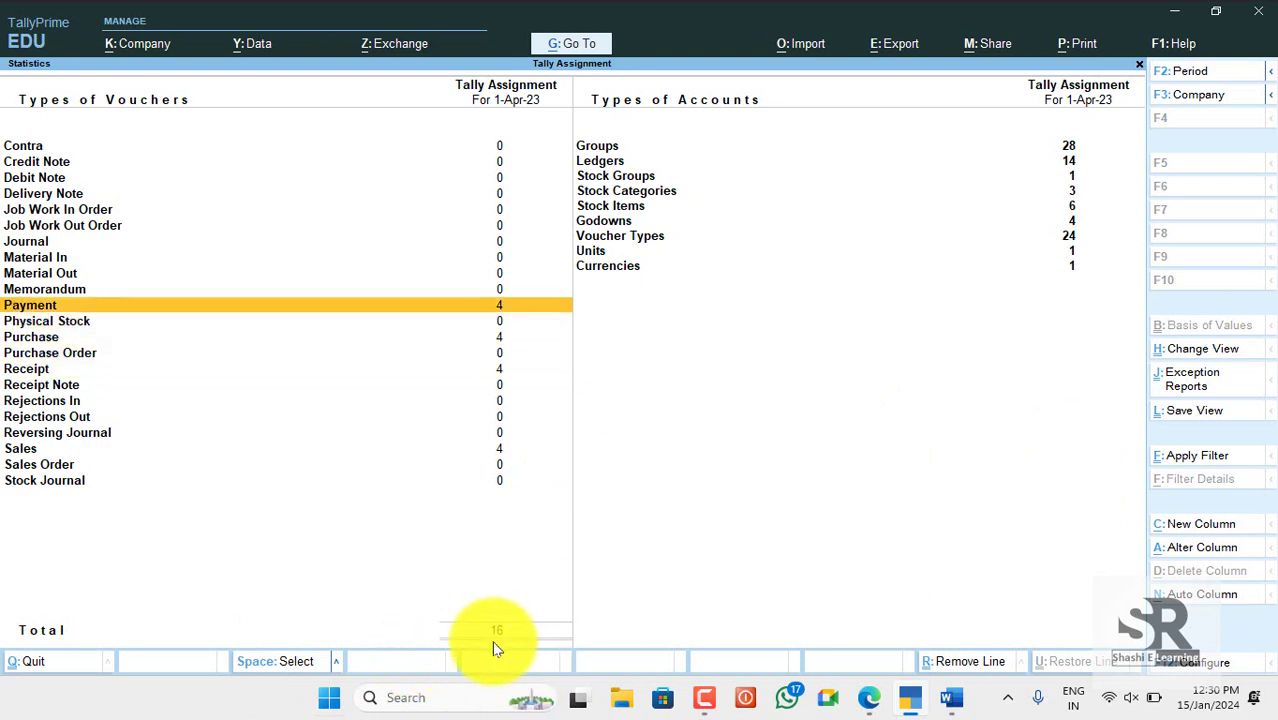
{"action": "key", "text": "Return"}
{"action": "key", "text": "Return"}
{"action": "key", "text": "Return"}
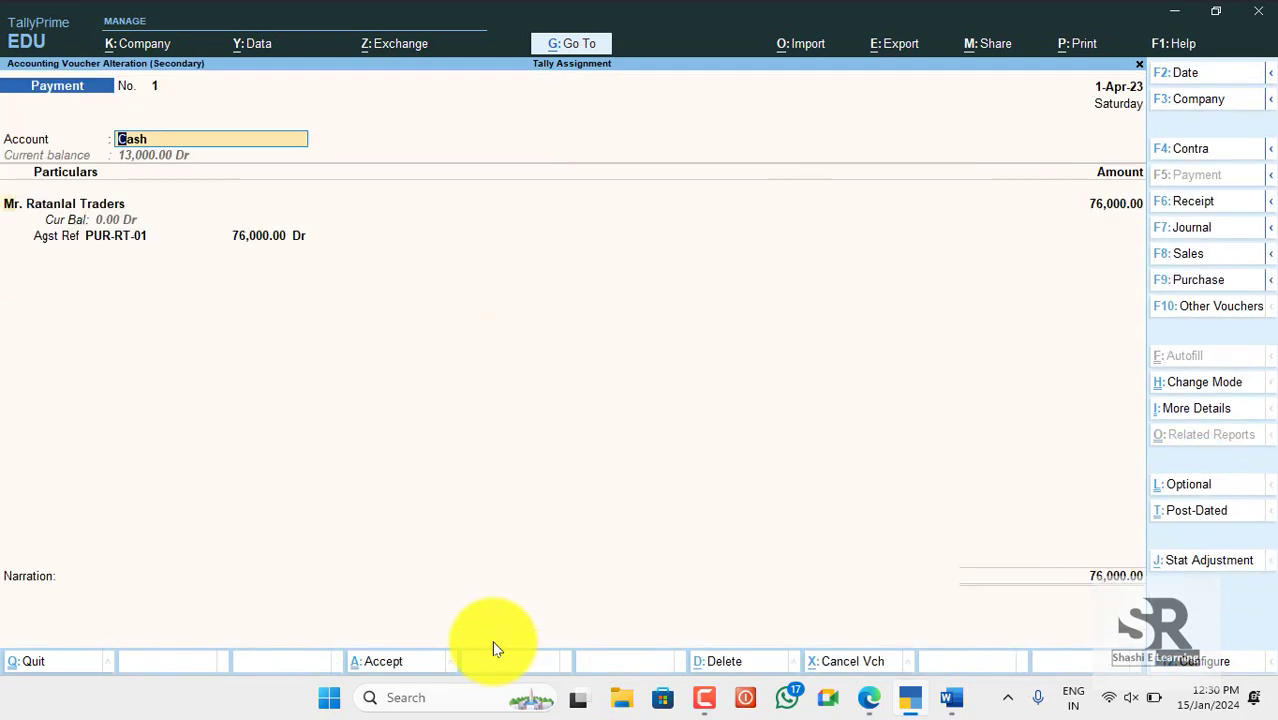
{"action": "key", "text": "Return"}
{"action": "key", "text": "Return"}
{"action": "key", "text": "Return"}
{"action": "key", "text": "Return"}
{"action": "key", "text": "Return"}
{"action": "key", "text": "Return"}
{"action": "key", "text": "Return"}
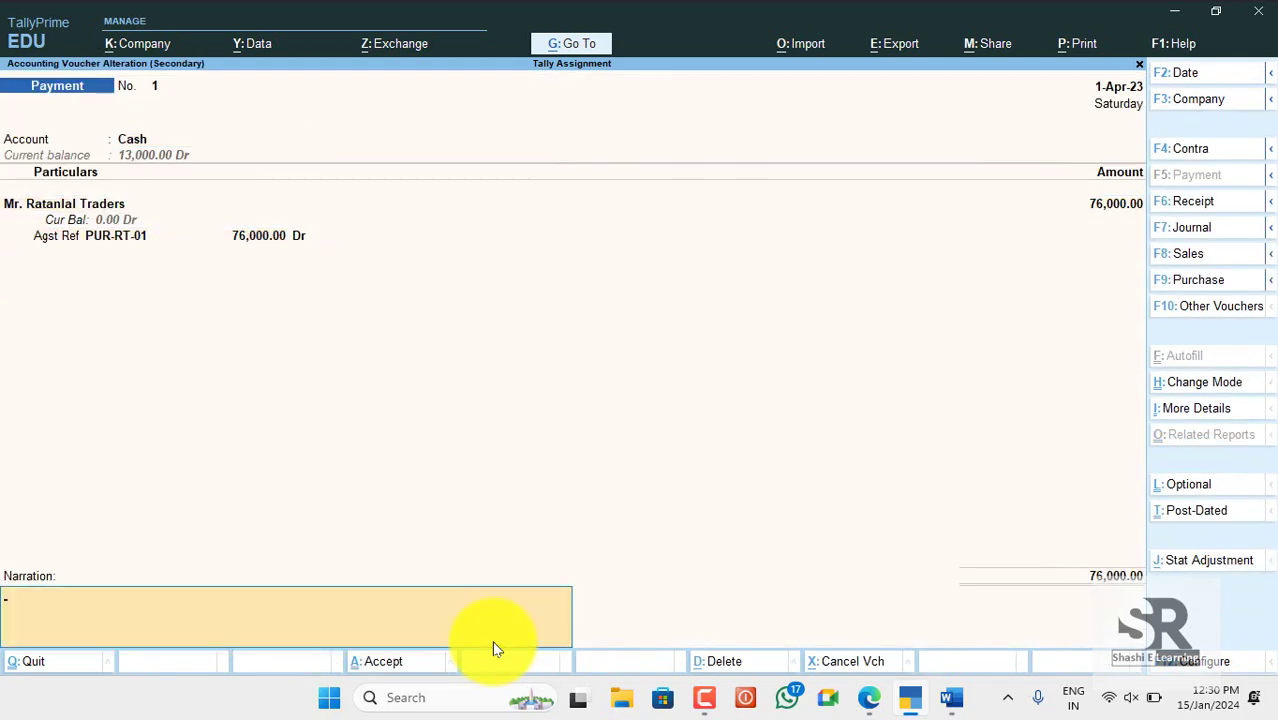
{"action": "key", "text": "Return"}
{"action": "key", "text": "Return"}
Leave the payment register and Statistics report and return to the Gateway of Tally.
{"action": "key", "text": "Escape"}
{"action": "key", "text": "Escape"}
{"action": "key", "text": "Escape"}
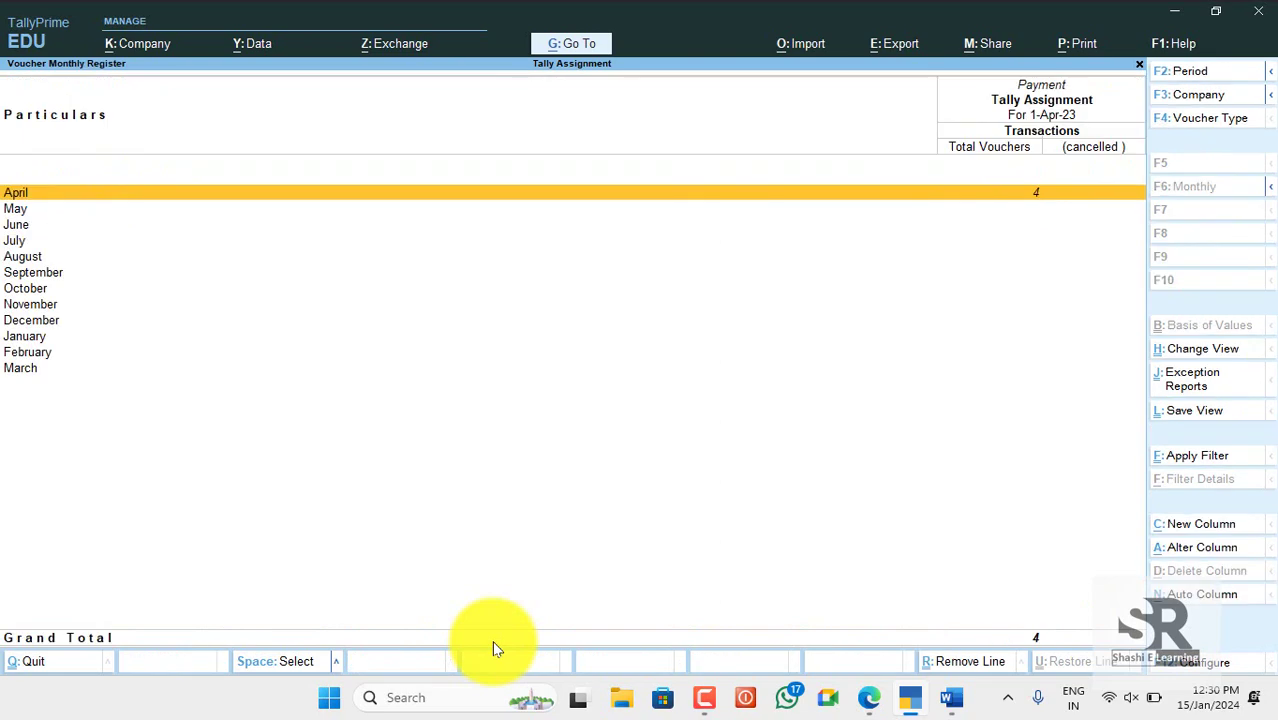
{"action": "key", "text": "Escape"}
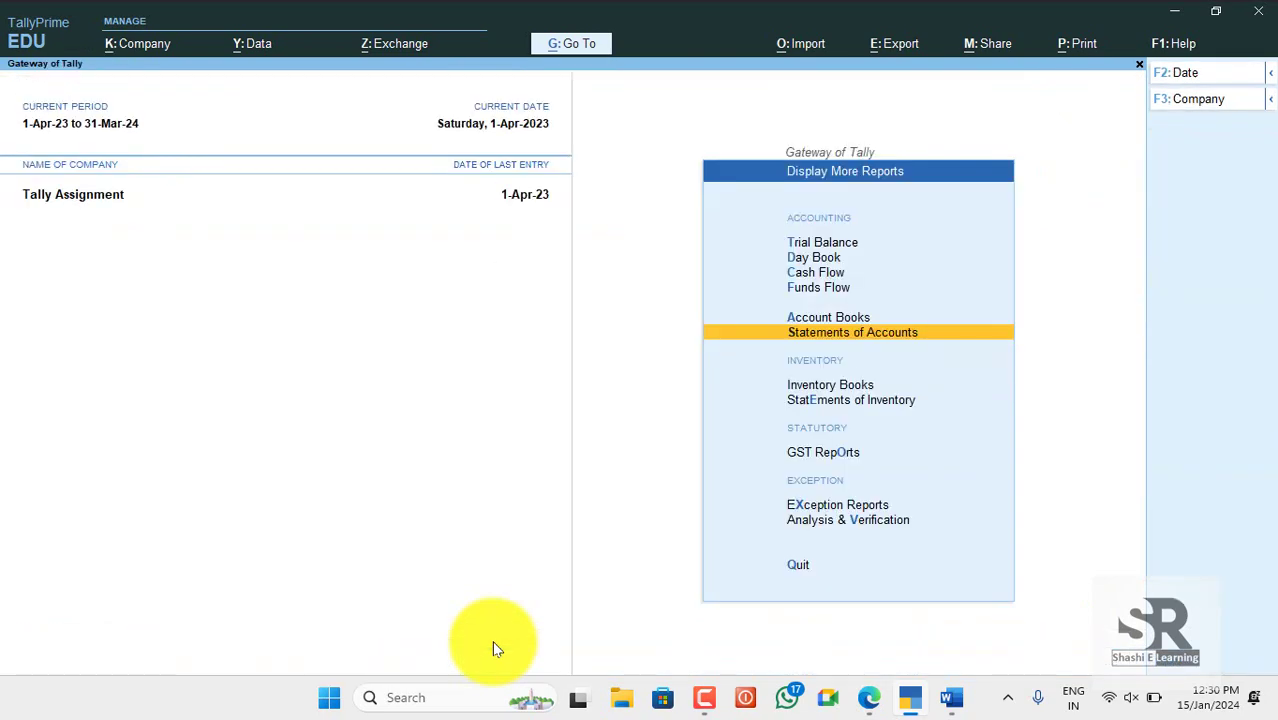
{"action": "key", "text": "Escape"}
{"action": "key", "text": "Escape"}
{"action": "key", "text": "Escape"}
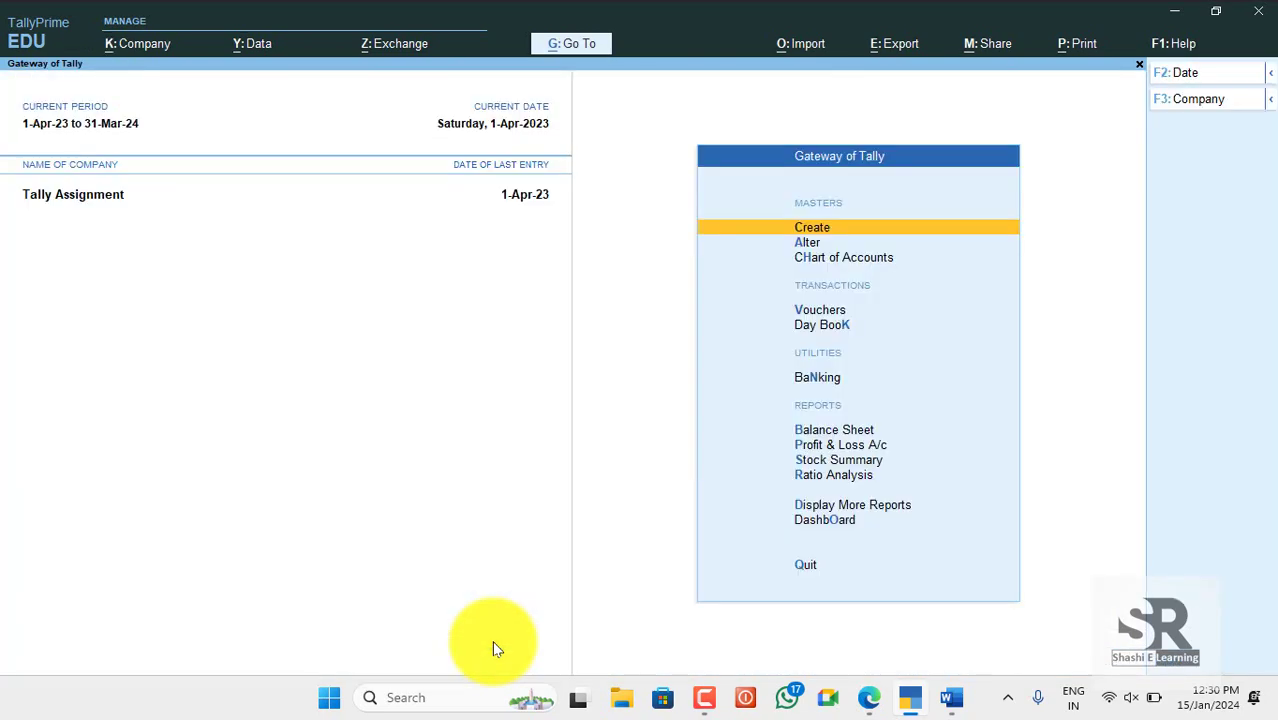